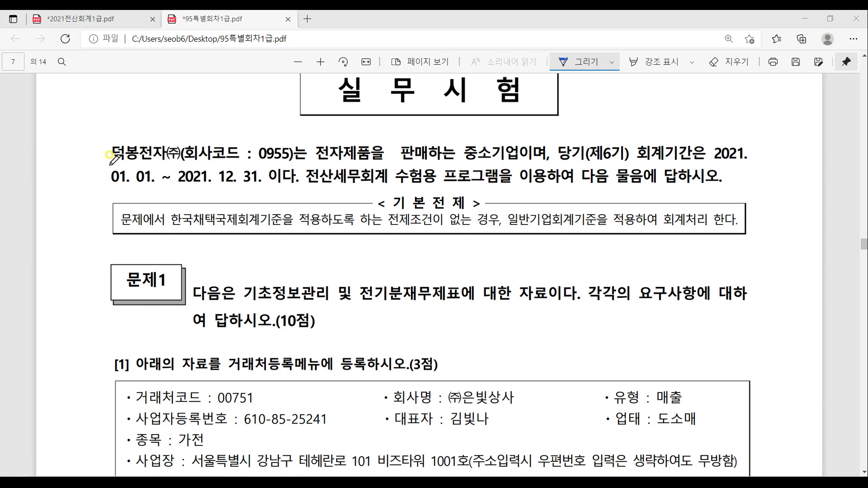
Mark up the exam text by underlining 덕봉전자, 전자제품, 중소기업이며 and 기초정보관리, and circling 제6기.
drag(108, 165, 163, 165)
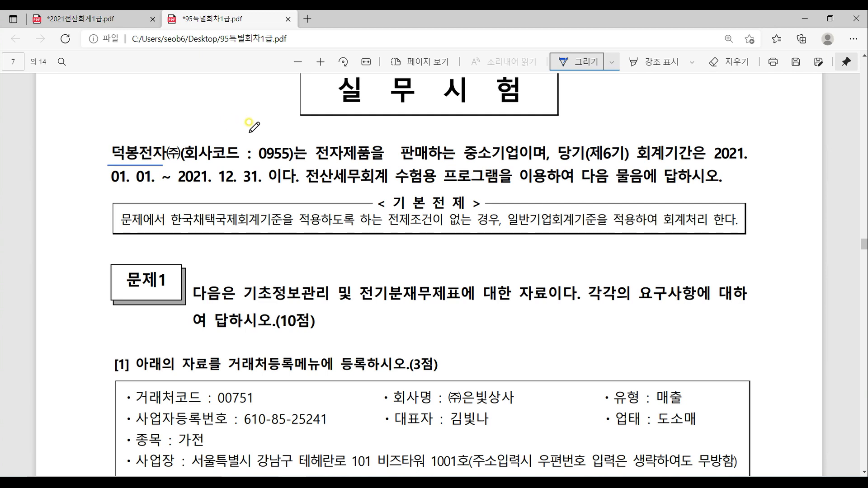
drag(322, 162, 382, 158)
drag(451, 161, 551, 155)
mouse_move(622, 147)
mouse_down()
mouse_move(613, 163)
mouse_move(632, 133)
mouse_move(631, 161)
mouse_up()
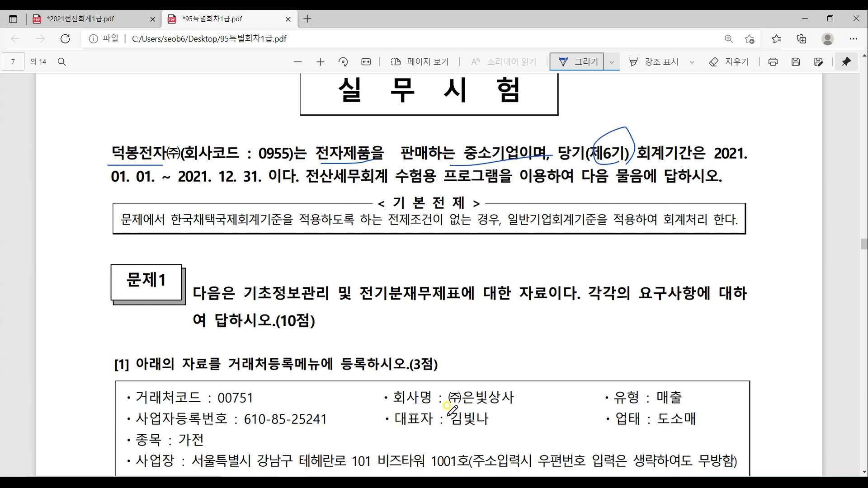
scroll(450, 409, down, 3)
drag(248, 172, 346, 173)
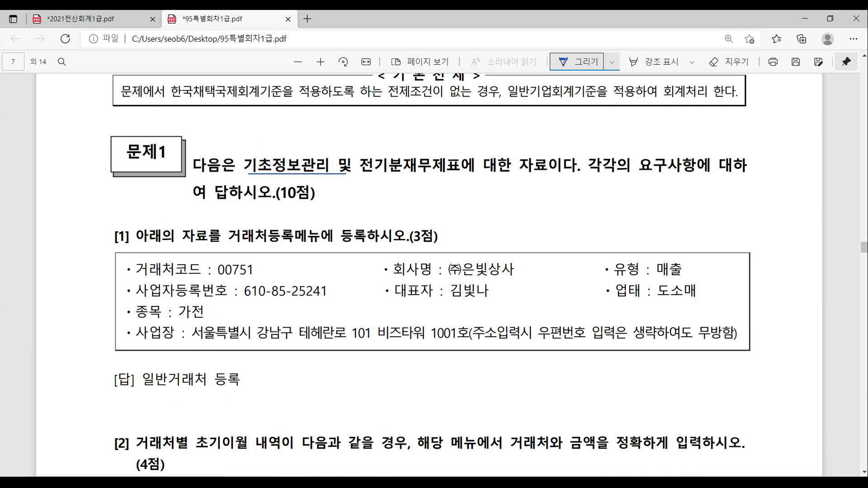
Switch to KcLep and add a general customer in 거래처등록 with code 00751, name (주)은빛상사 and type 매출.
click(448, 483)
click(480, 141)
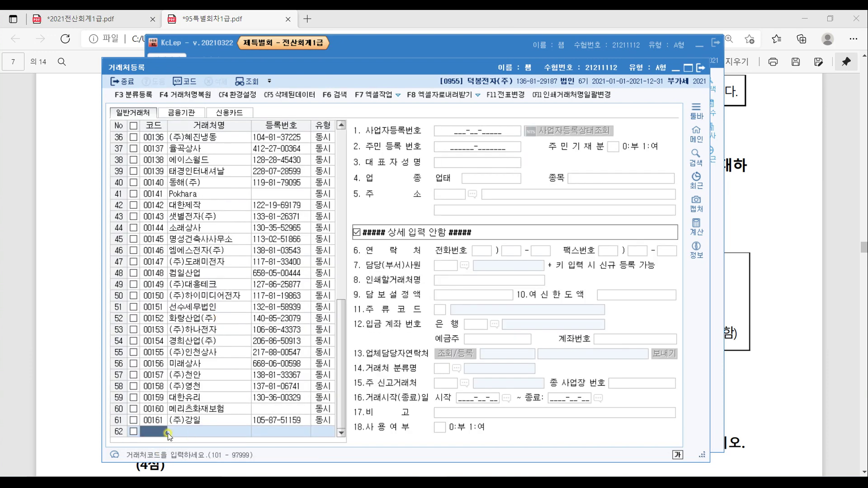
text(00751)
key(Return)
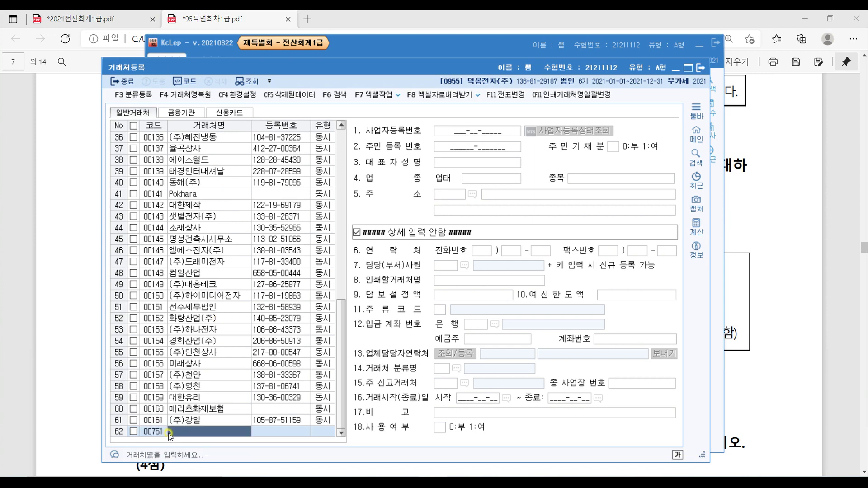
text(()
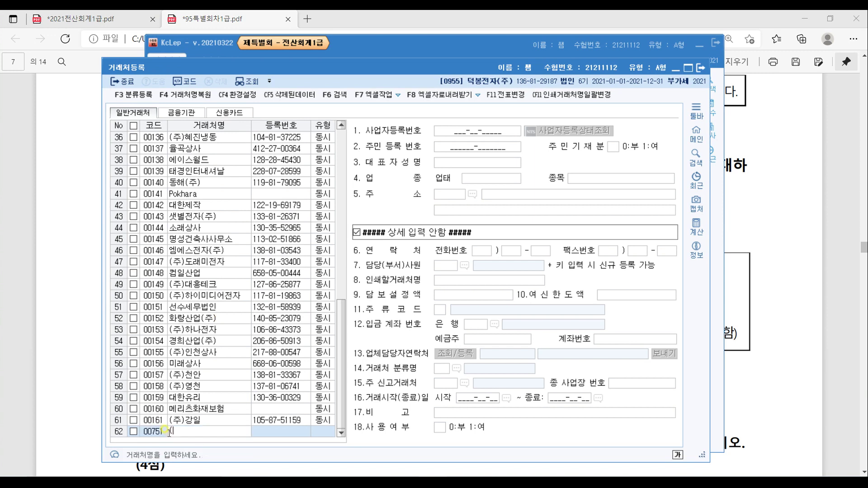
text(주)은빛상사)
key(Return)
key(Return)
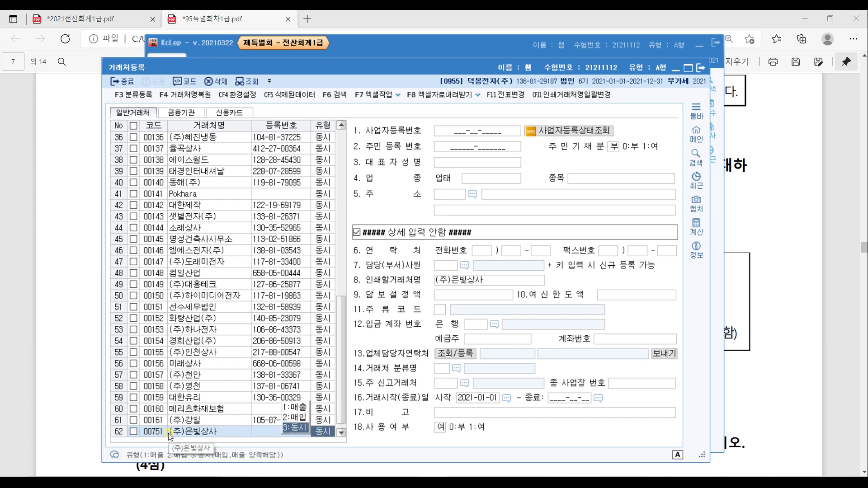
key(1)
key(Return)
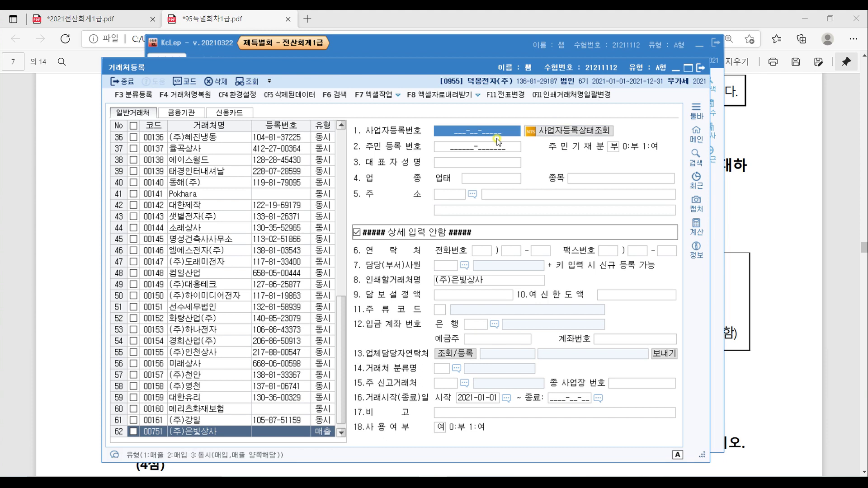
Enter the business registration number and the representative's name for (주)은빛상사.
text(610-85-)
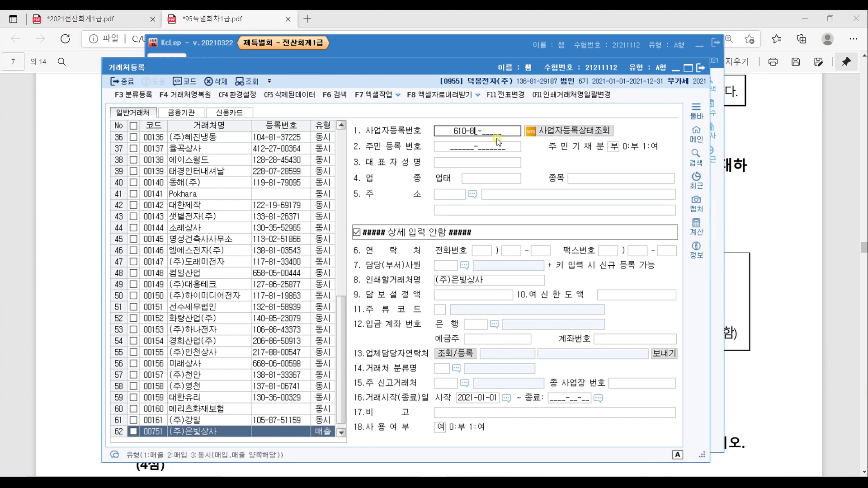
text(25241)
key(Return)
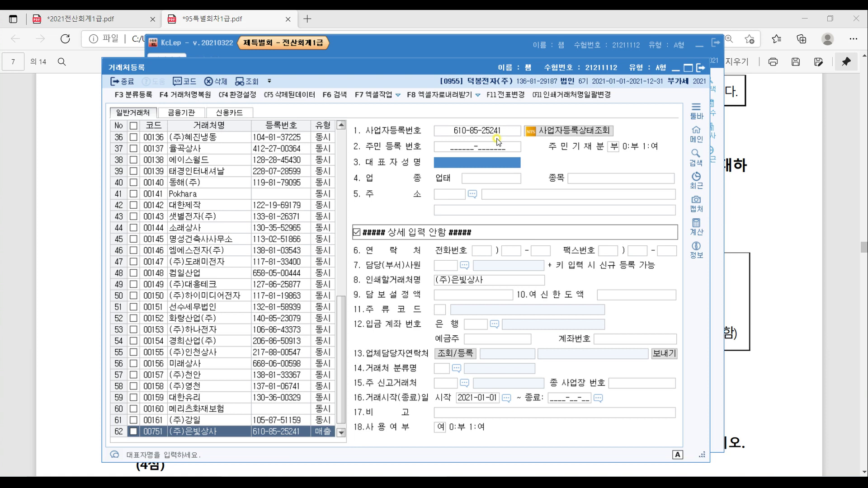
text(김빛나)
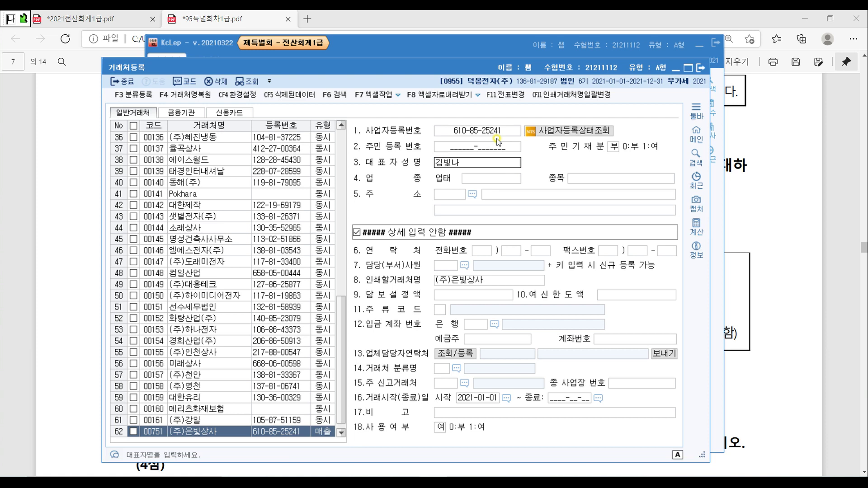
key(Return)
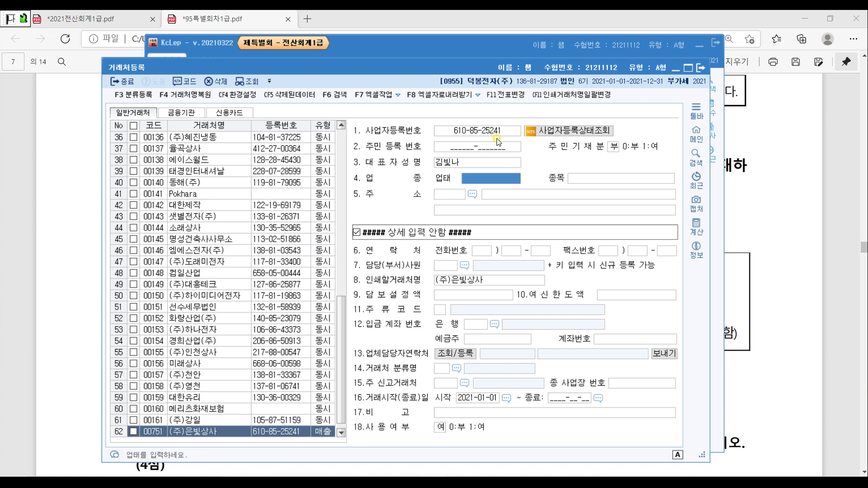
Set the customer's 업태 to 도소매 and 종목 to 가전.
text(도손)
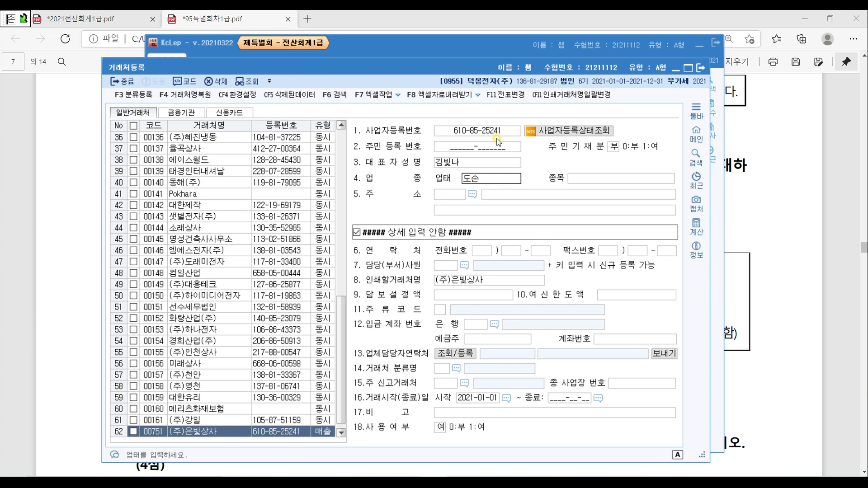
text(매)
key(Return)
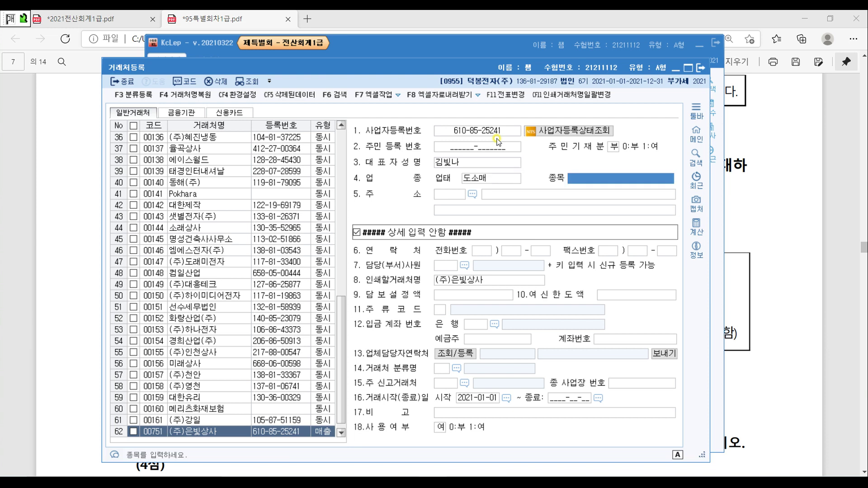
text(가전)
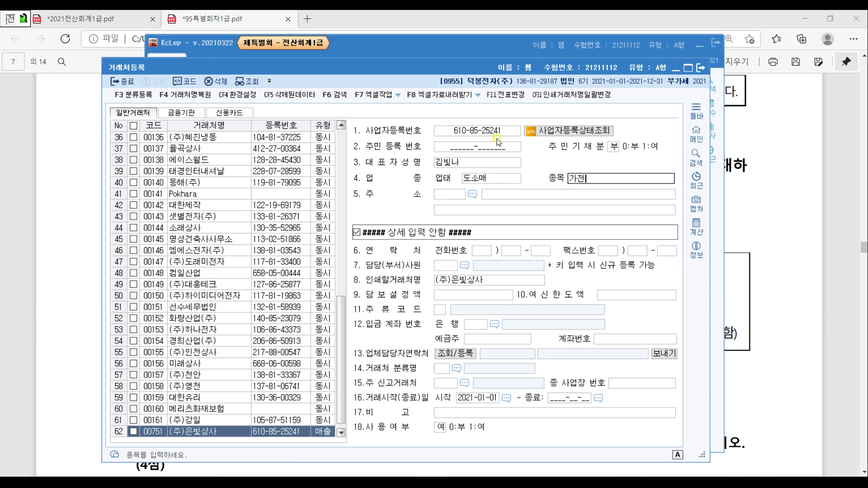
key(Return)
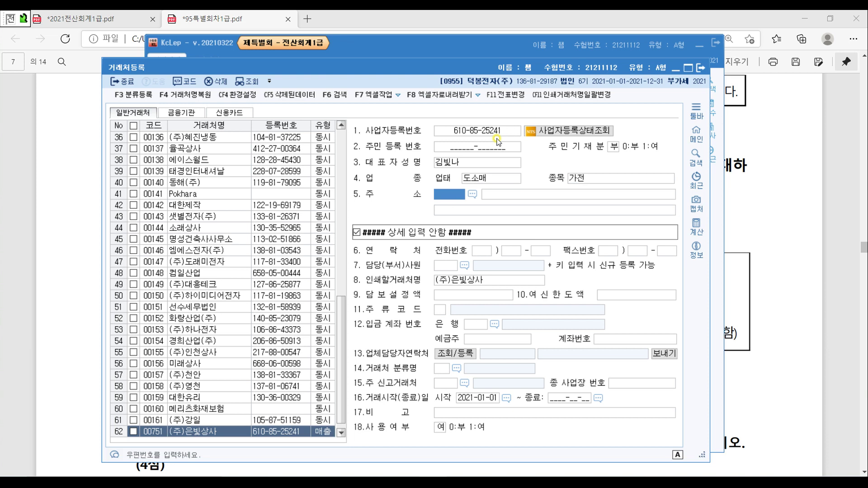
Enter the customer's business address on both address lines without a postal code, and close 거래처등록.
key(Return)
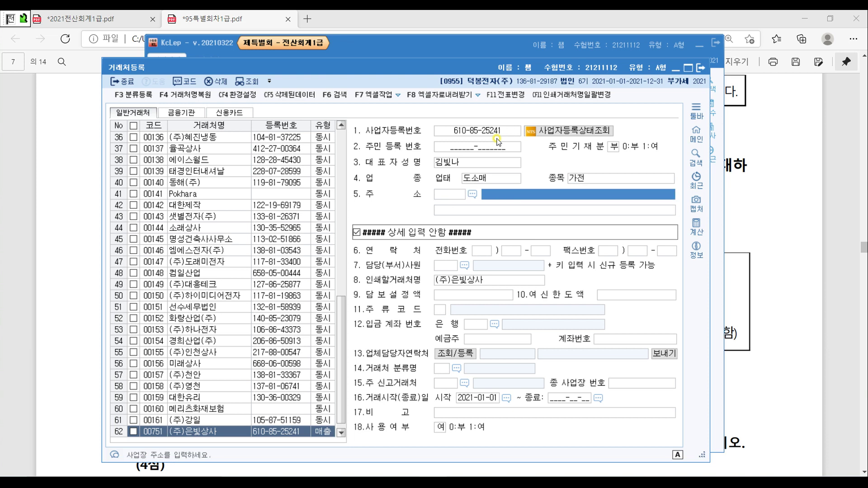
text(서울)
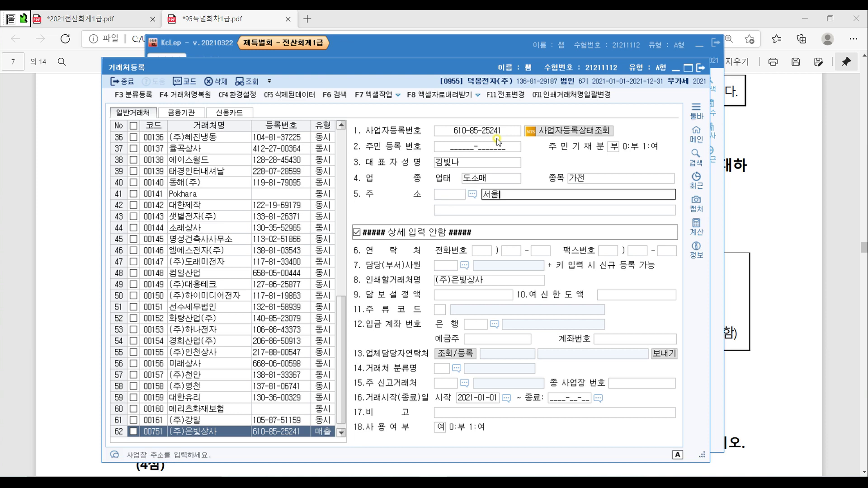
text(특볋시 )
text(강남구 ㅌ)
text(ㅔ헤란로)
text(10)
text(1)
key(Return)
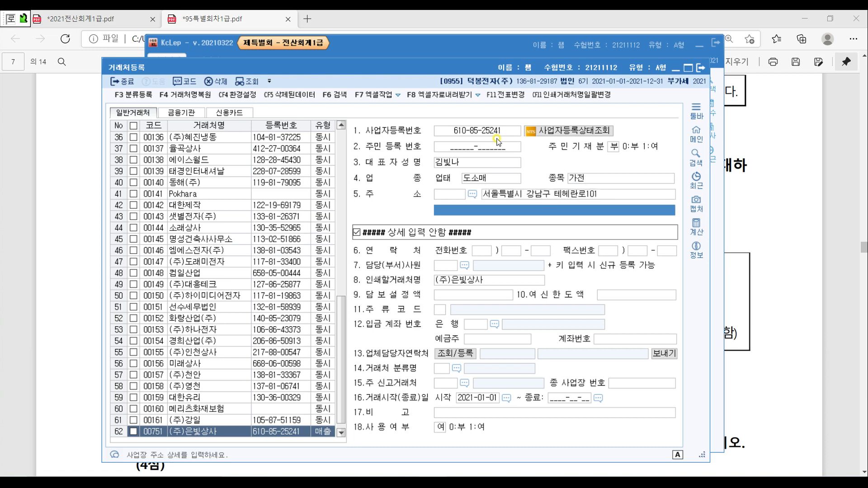
text(비)
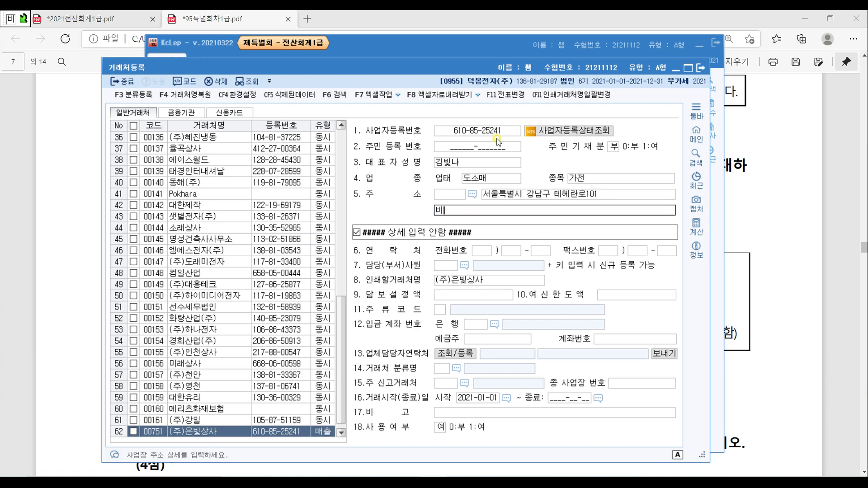
text(즈타워 1001호)
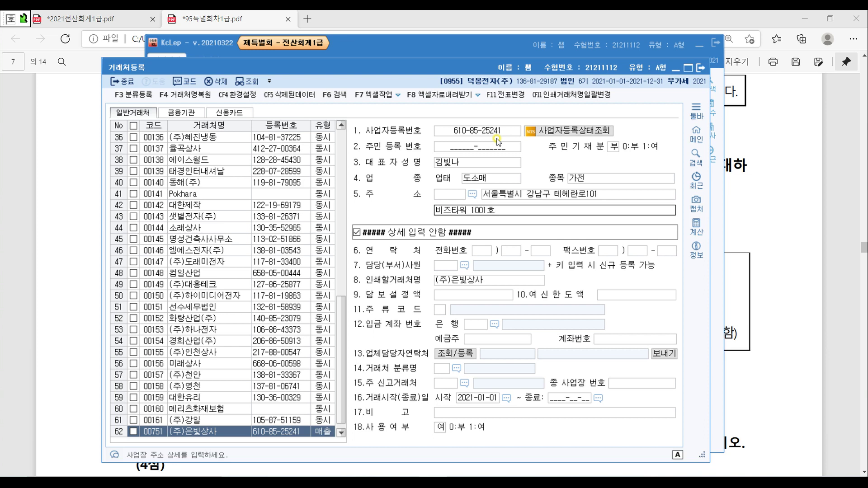
key(Return)
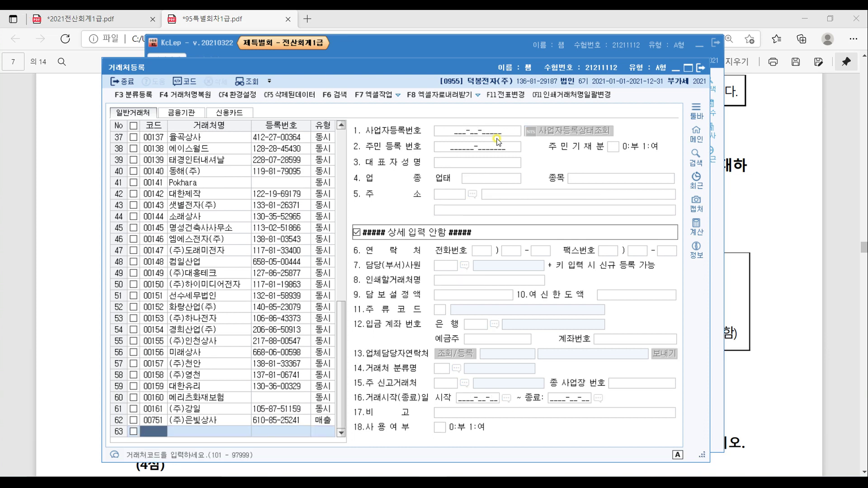
click(149, 420)
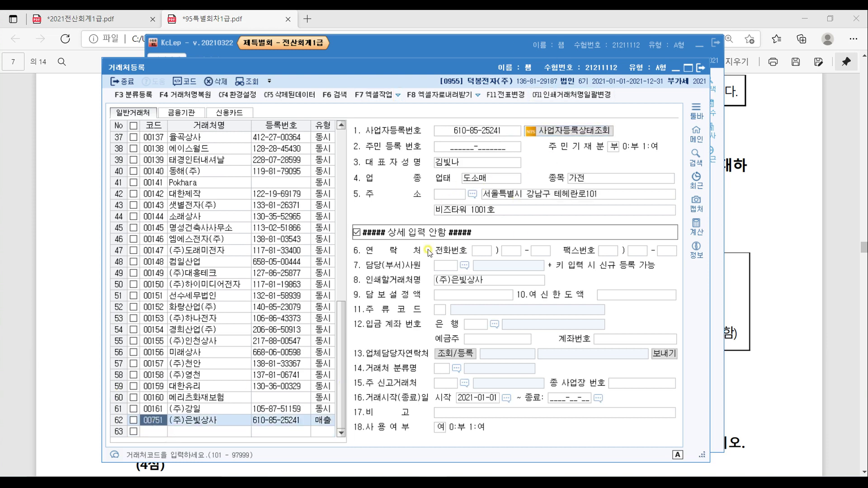
click(700, 69)
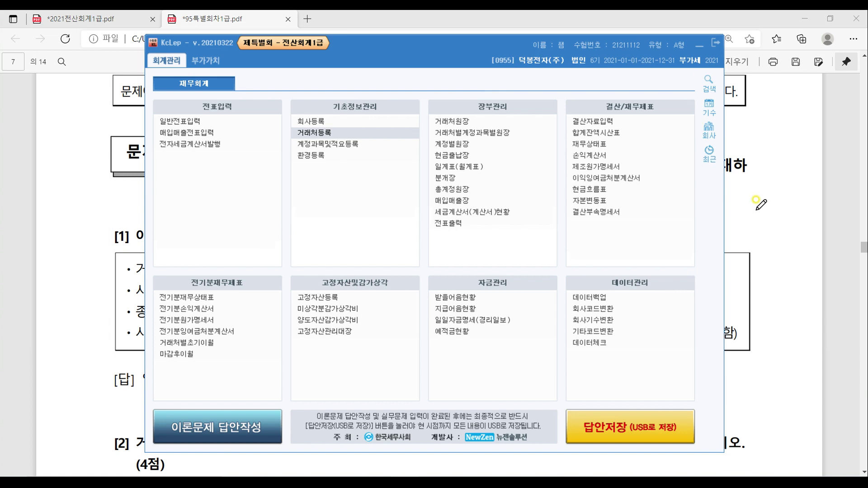
Return to the exam PDF and underline 거래처별 초기이월 내역이, 거래처와 and 금액을 정확 in question [2].
click(849, 243)
scroll(725, 375, down, 5)
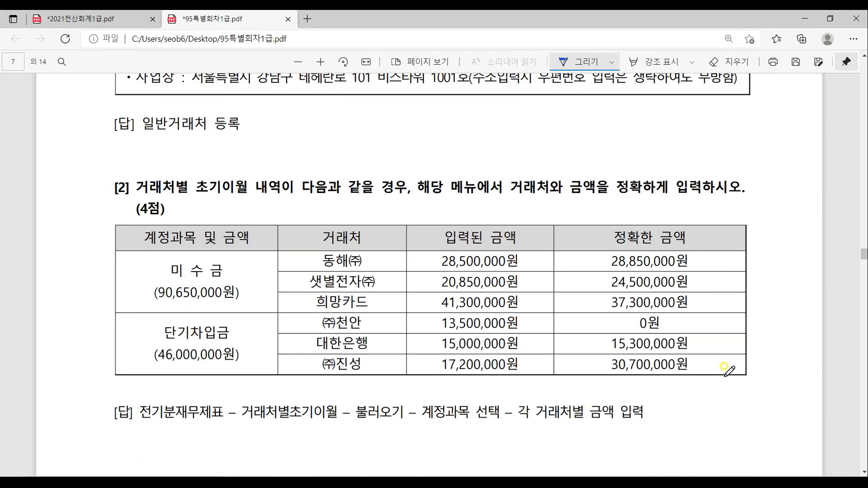
drag(139, 197, 297, 198)
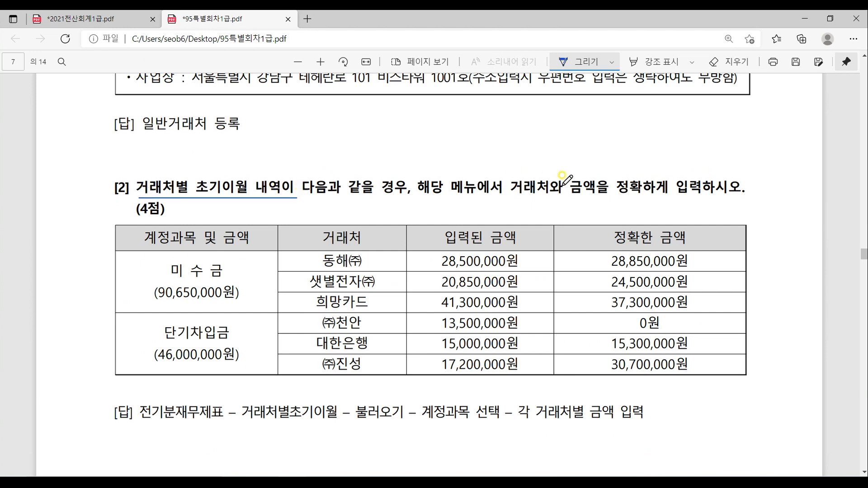
drag(515, 197, 645, 198)
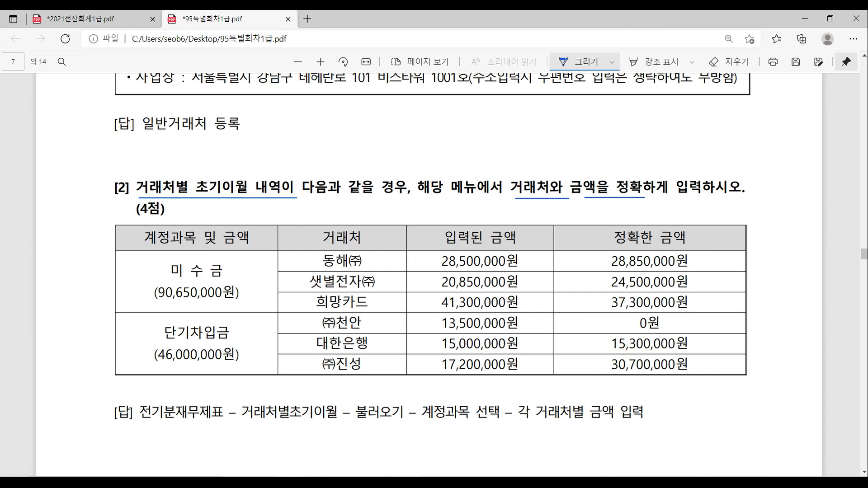
Switch to KcLep, open 거래처별초기이월, and set the 미수금 amount for 동해(주) to 28,850,000.
click(406, 482)
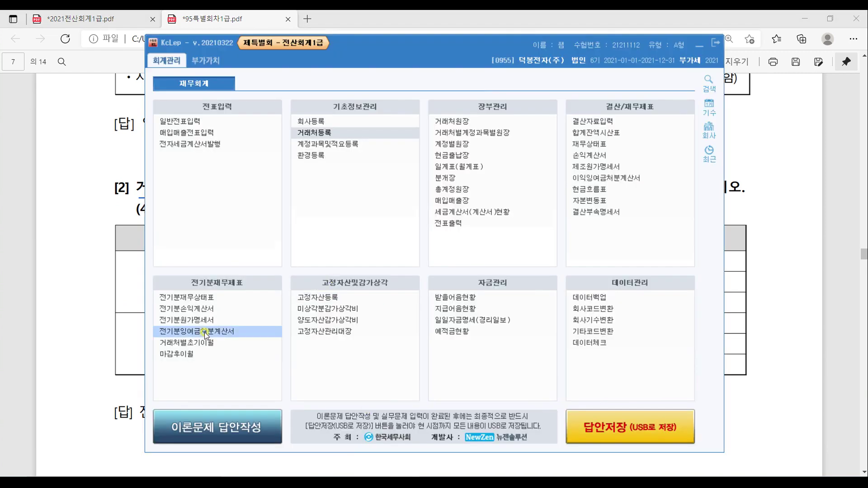
click(249, 346)
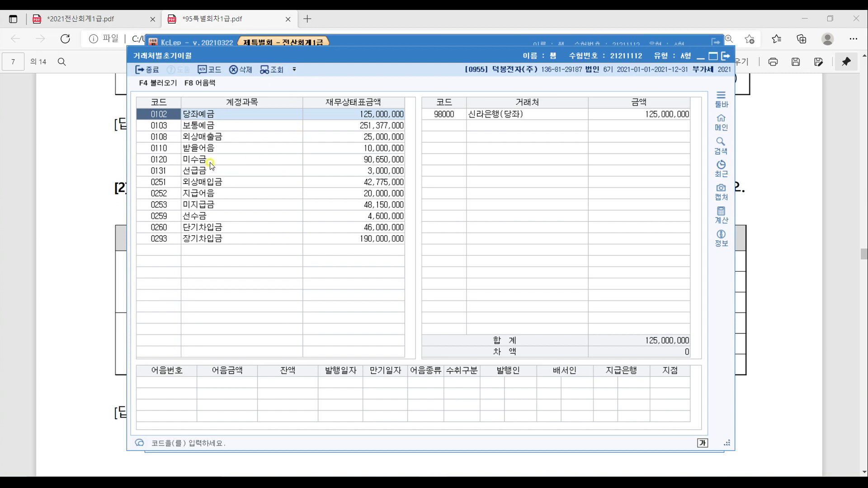
click(369, 160)
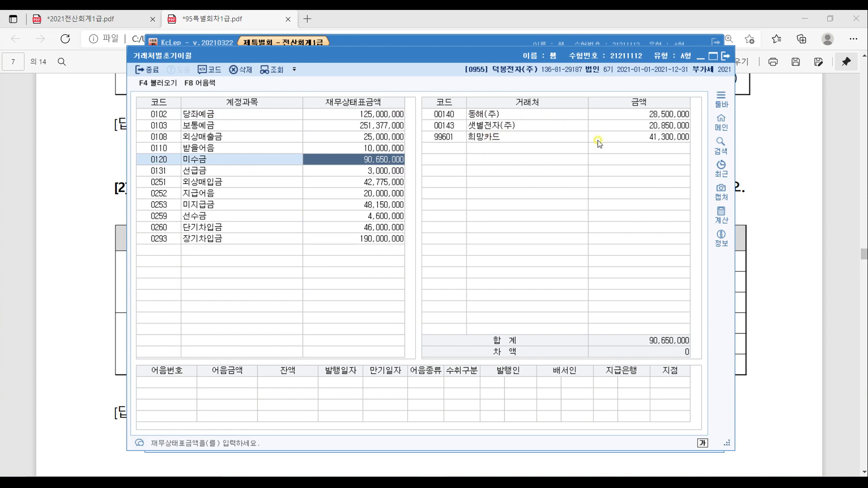
click(662, 115)
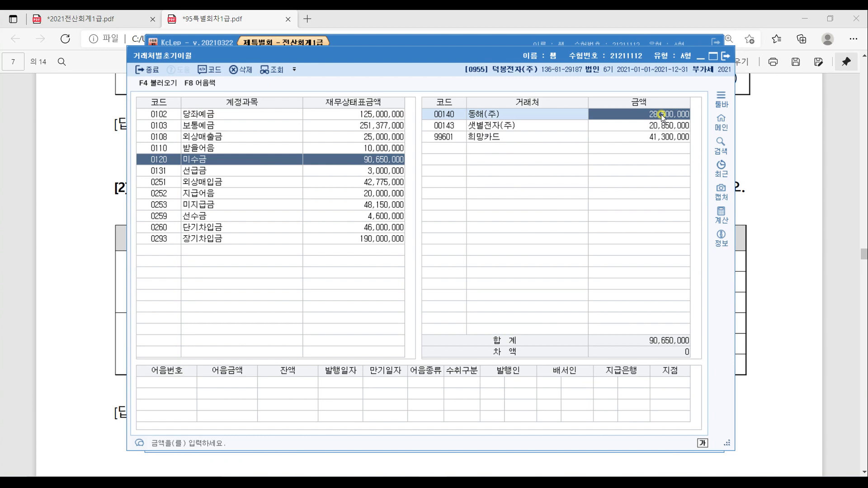
text(20850000)
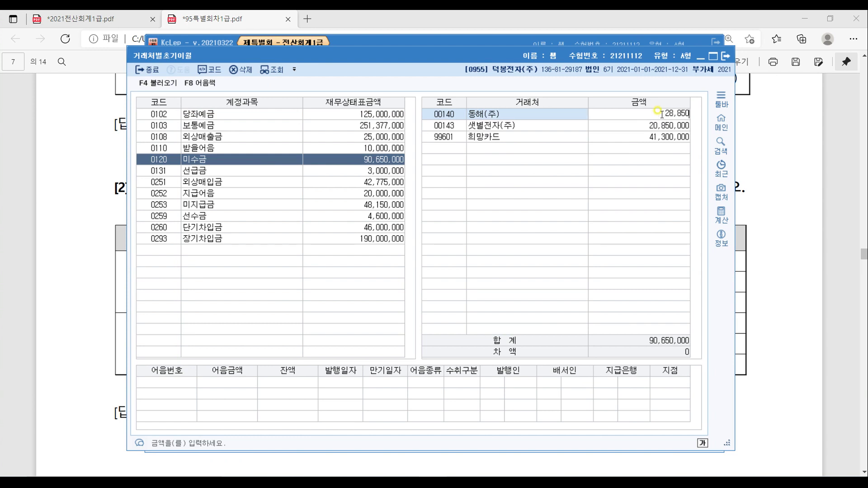
key(Return)
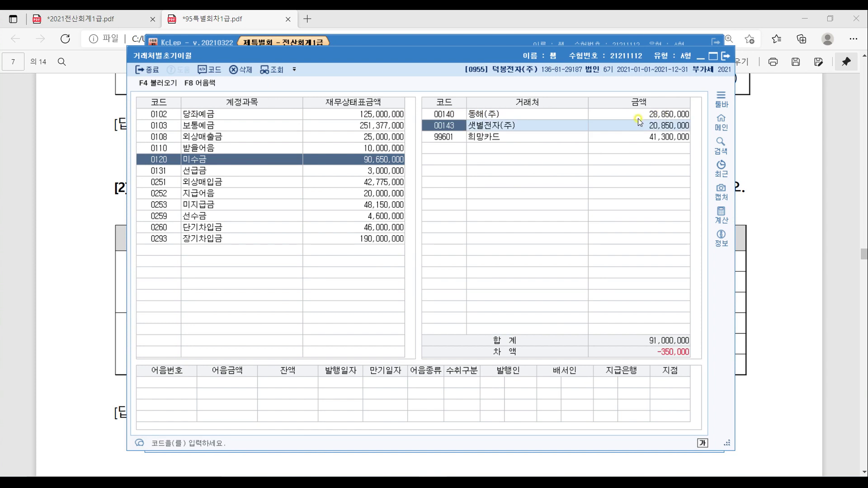
Set the 미수금 amounts to 24,500,000 for 샛별전자(주) and 37,300,000 for 희망카드.
click(659, 128)
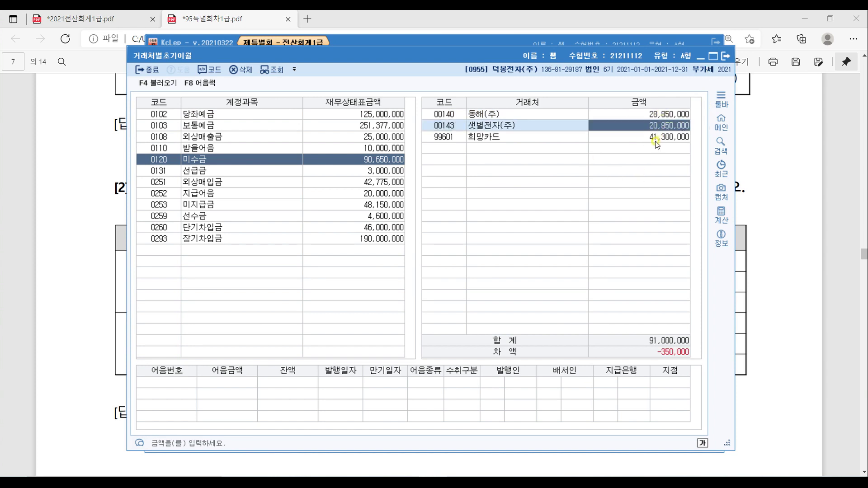
text(24500000)
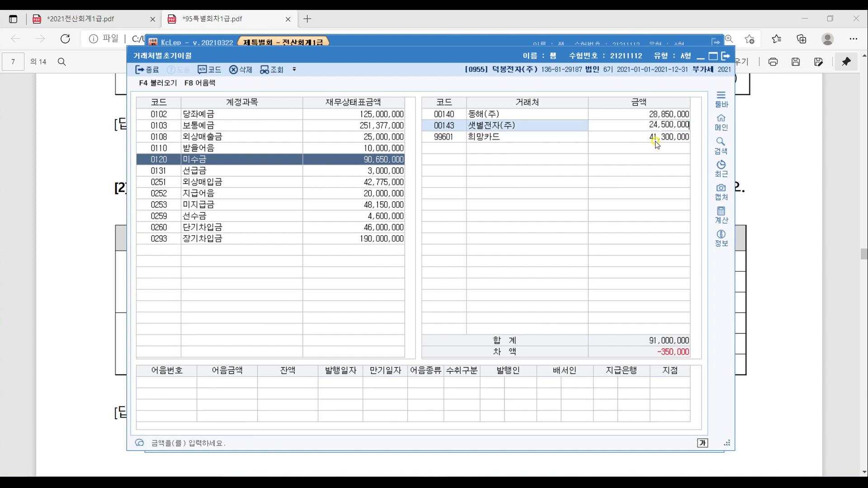
key(Return)
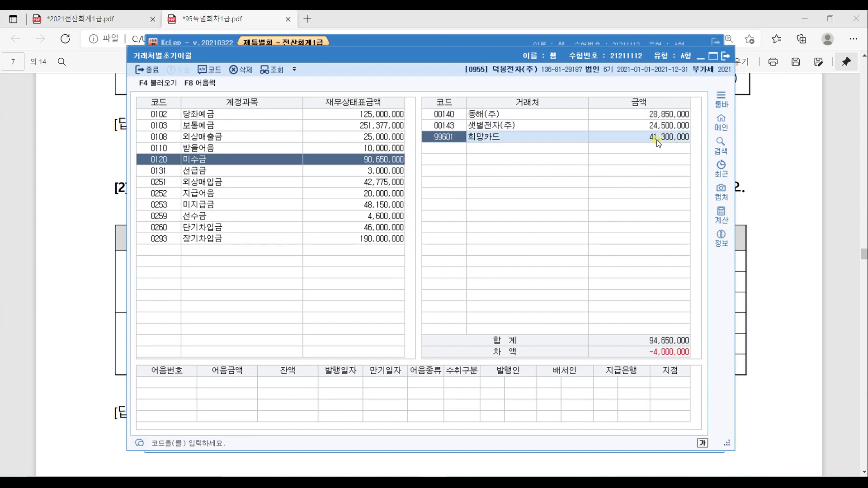
click(666, 141)
click(665, 141)
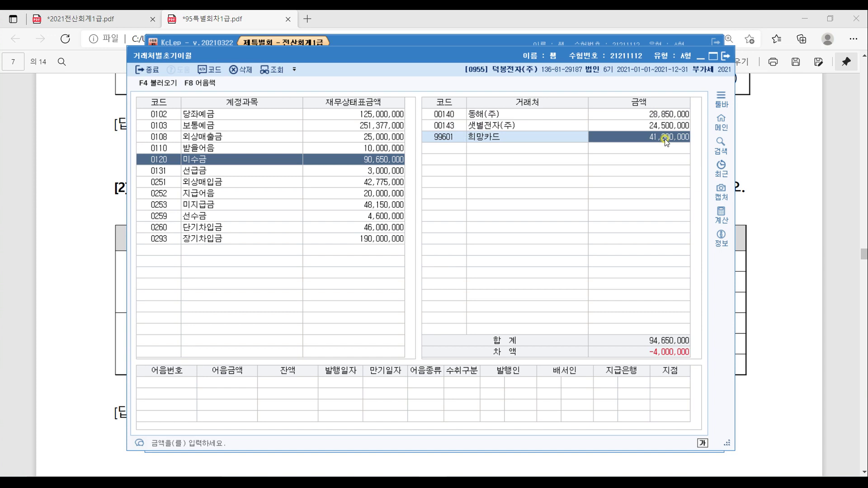
text(37300000)
key(Return)
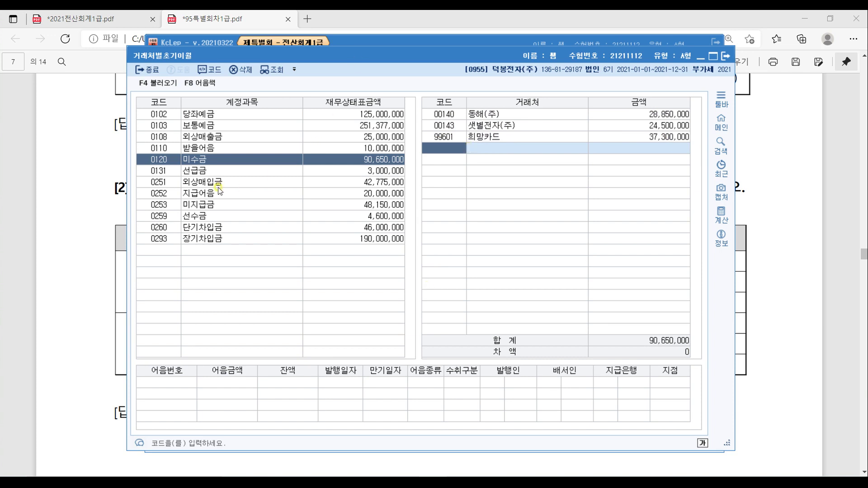
Under 단기차입금, set the amount for (주)천안 to 0 and delete its row.
click(217, 227)
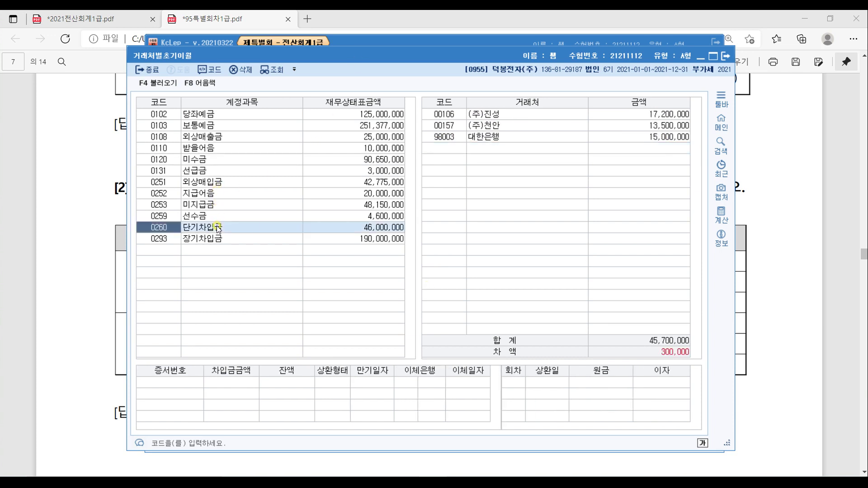
click(445, 149)
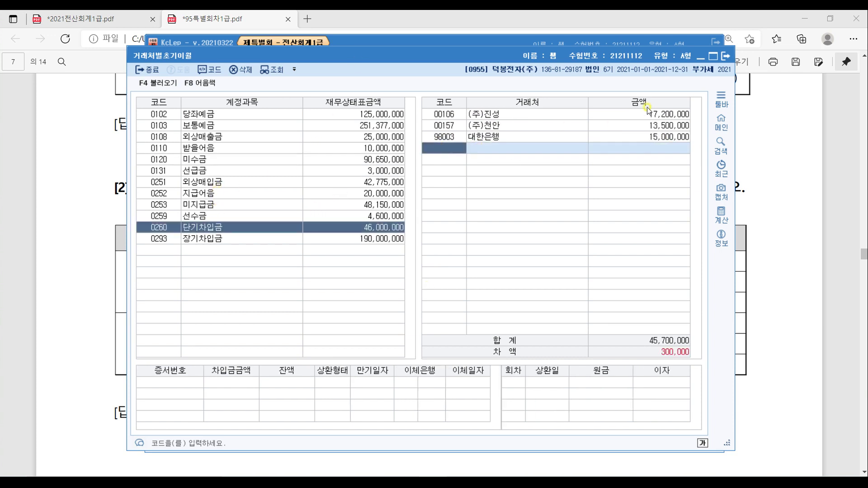
click(507, 126)
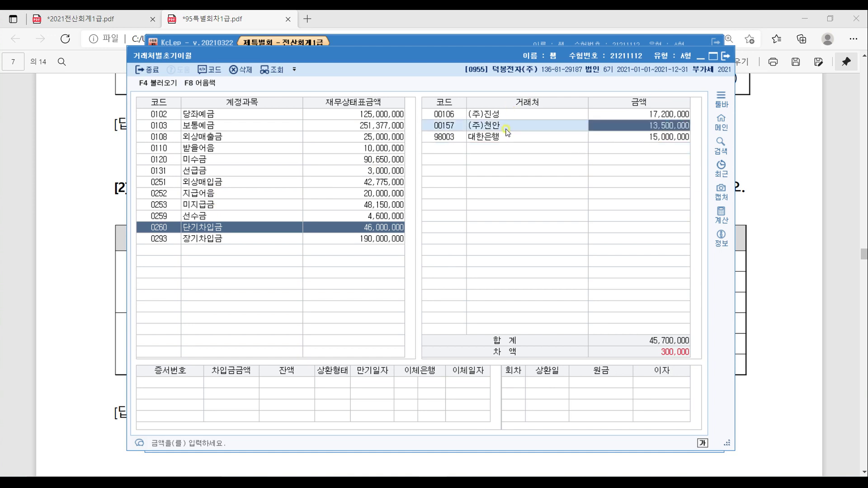
click(674, 131)
key(Delete)
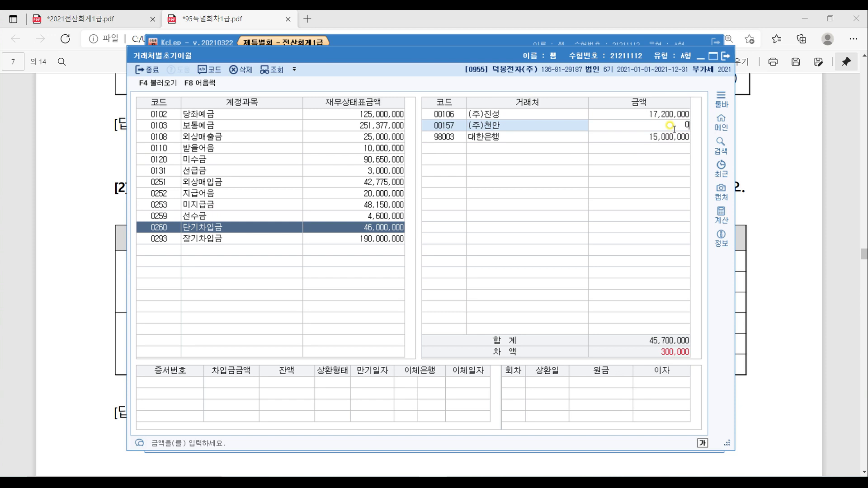
key(Return)
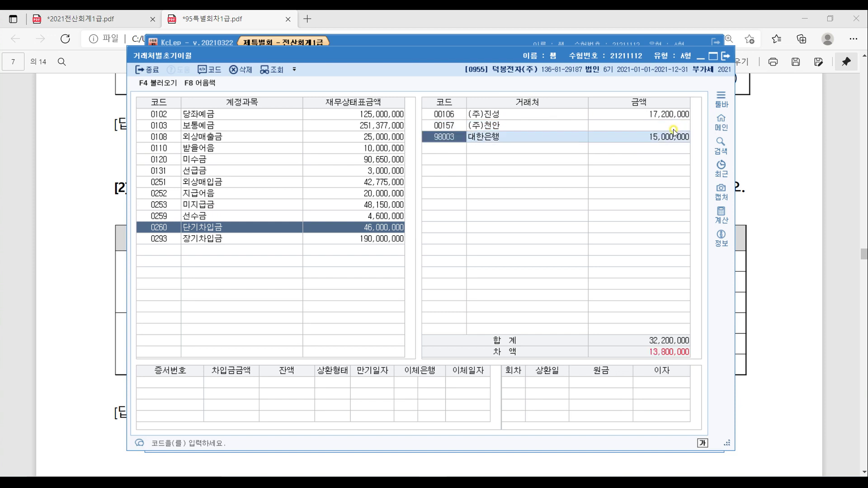
click(574, 125)
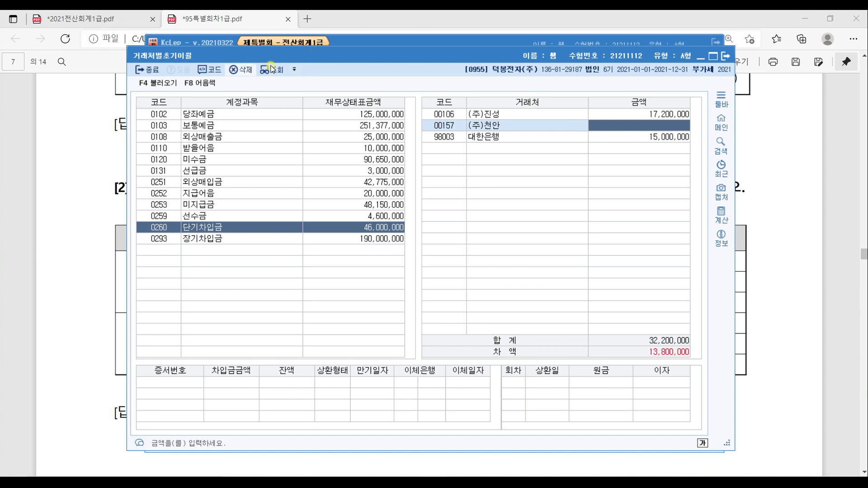
click(250, 64)
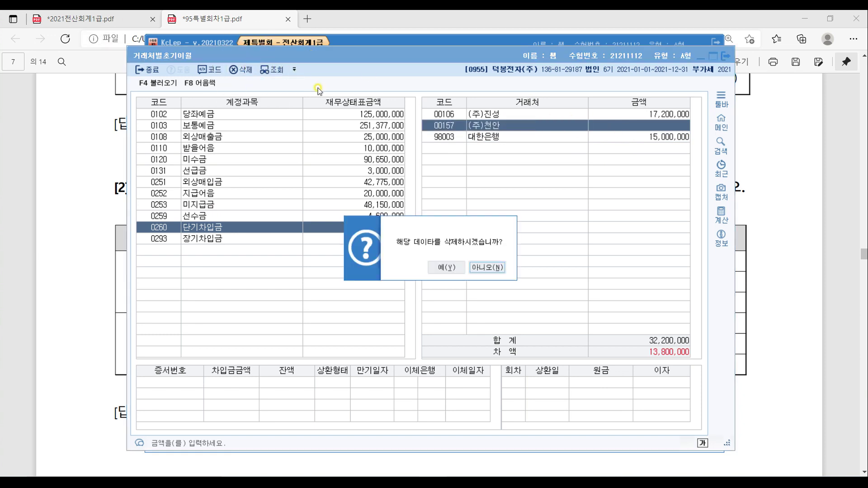
click(447, 270)
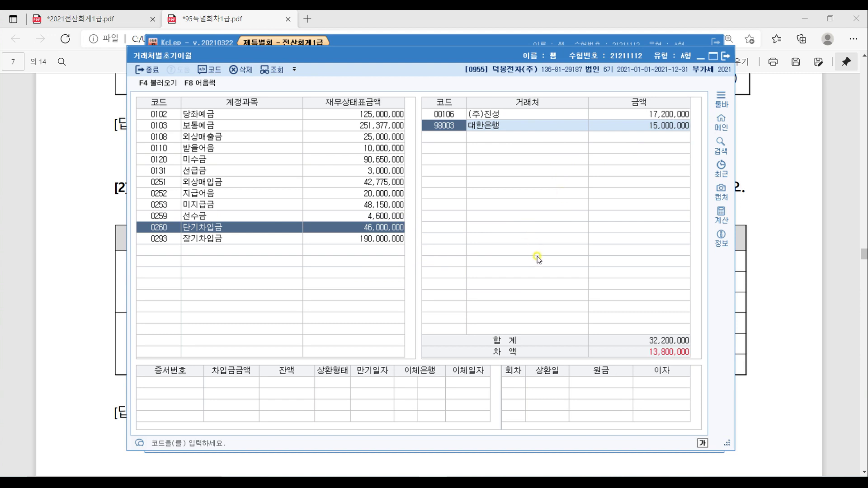
Set the 단기차입금 amounts to 15,300,000 for 대한은행 and 30,700,000 for (주)진성, and close 거래처별초기이월.
click(653, 129)
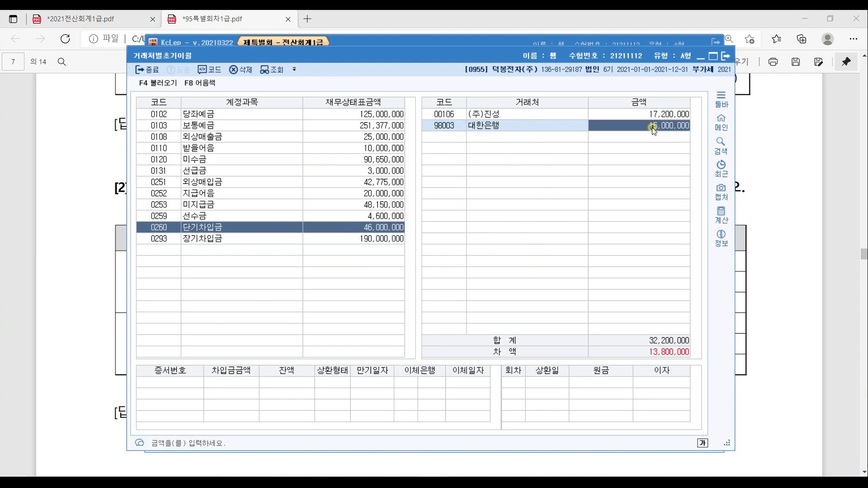
text(15300000)
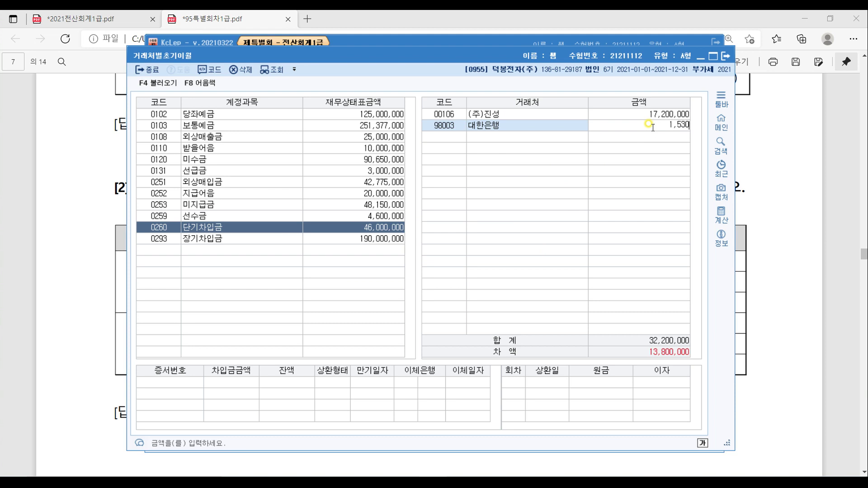
key(Return)
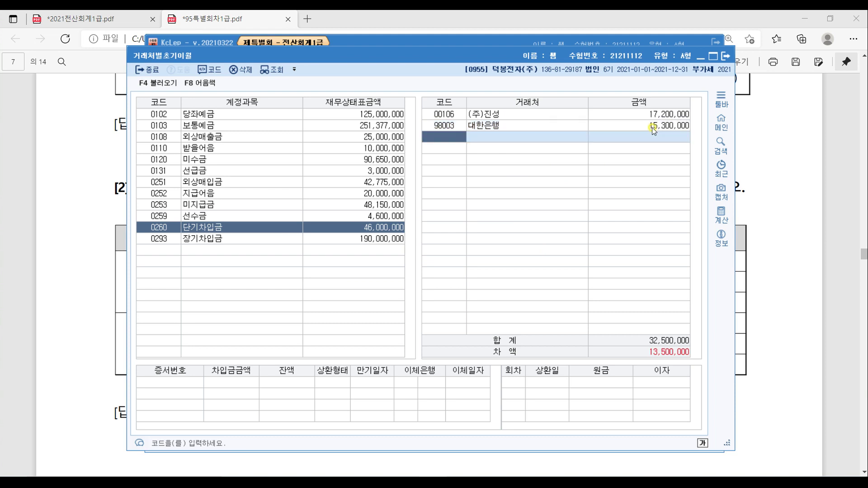
click(660, 114)
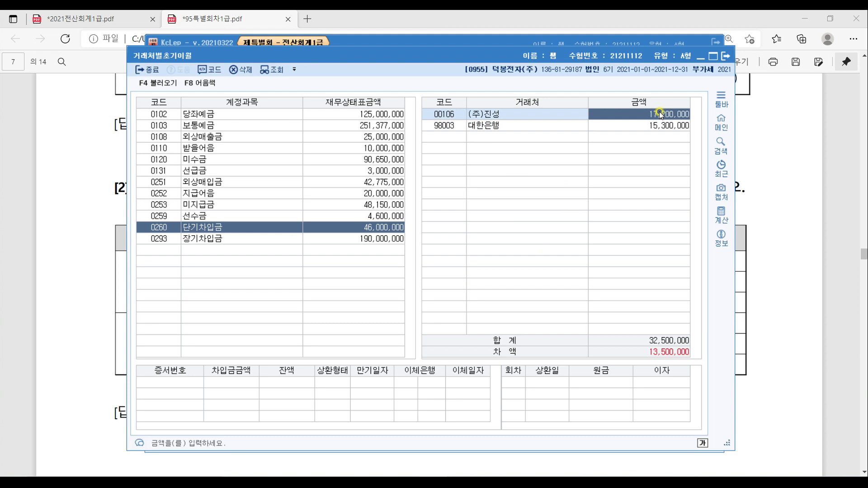
text(30700000)
key(Return)
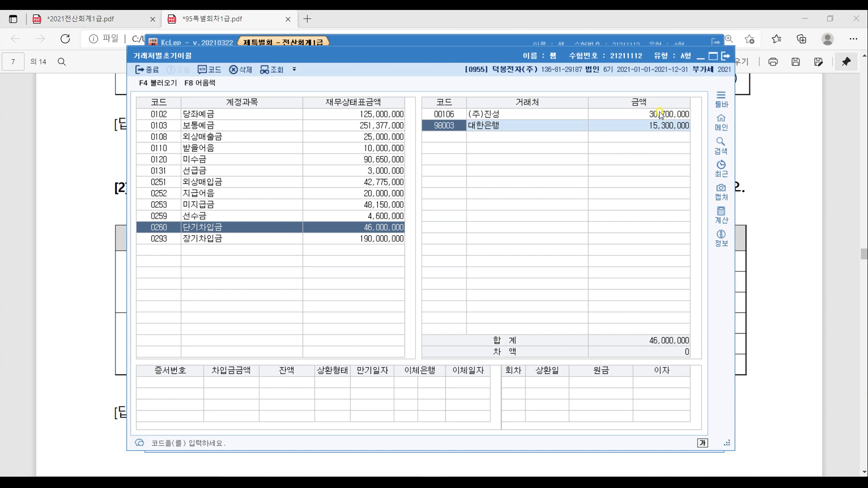
click(725, 57)
Return to the exam PDF, draw a star beside question [3] on page 8, and underline 전기분.
click(833, 214)
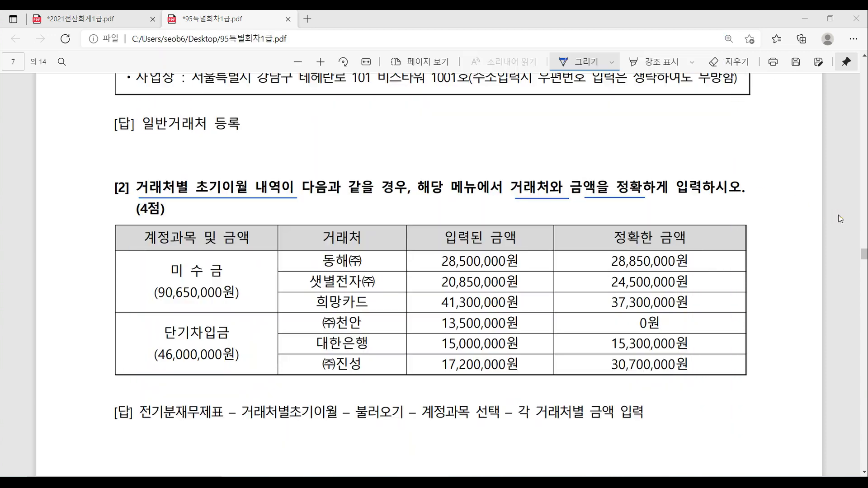
scroll(368, 230, up, 5)
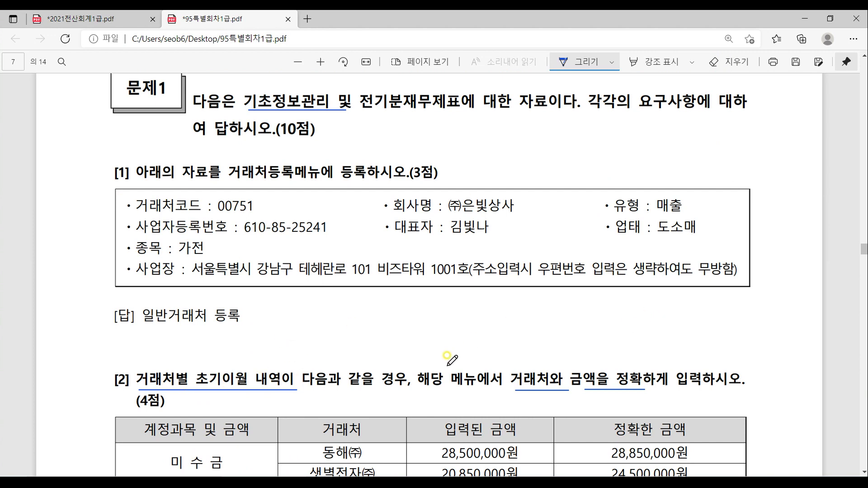
scroll(576, 334, down, 8)
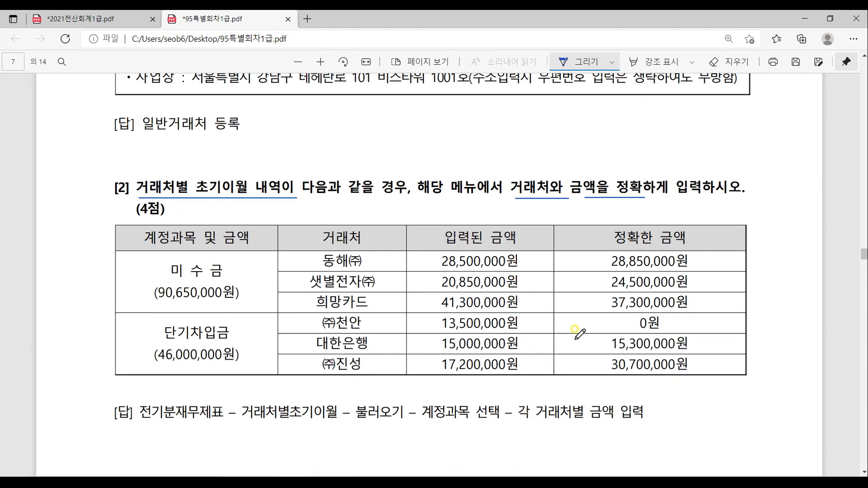
scroll(577, 335, down, 13)
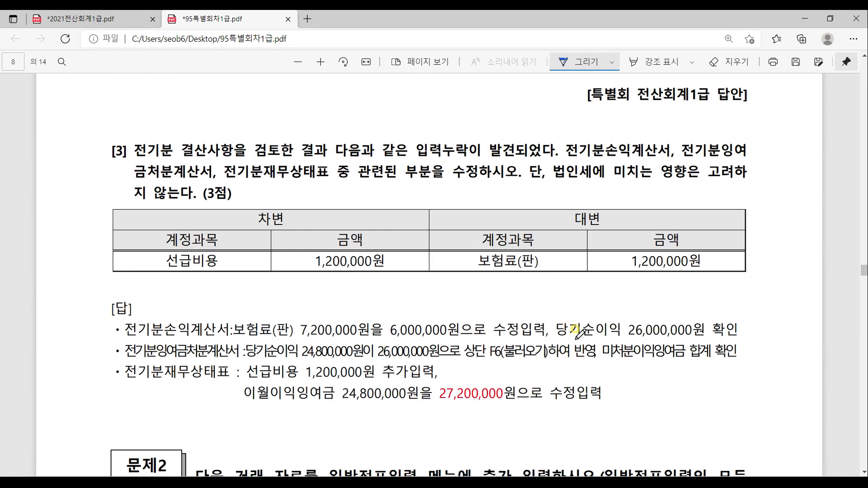
mouse_move(130, 124)
mouse_down()
mouse_move(90, 118)
mouse_move(105, 114)
mouse_up()
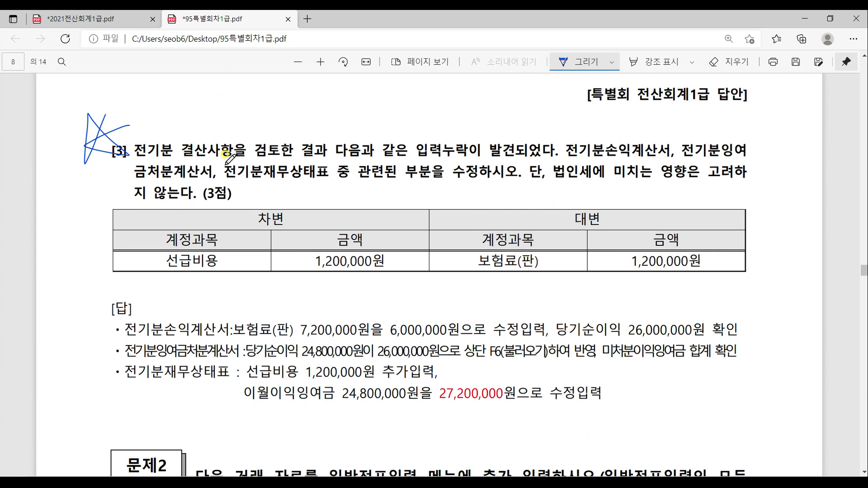
drag(132, 158, 181, 160)
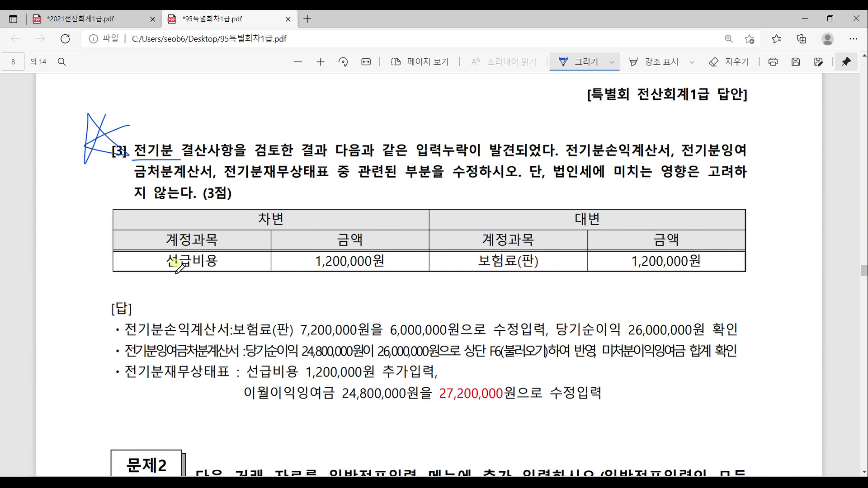
Handwrite 자산 + below 선급비용 in the debit side of the question [3] table.
click(224, 279)
drag(224, 279, 225, 295)
drag(231, 286, 243, 298)
drag(243, 283, 264, 289)
mouse_move(270, 274)
mouse_down()
mouse_move(278, 296)
mouse_move(295, 289)
mouse_up()
drag(289, 283, 290, 300)
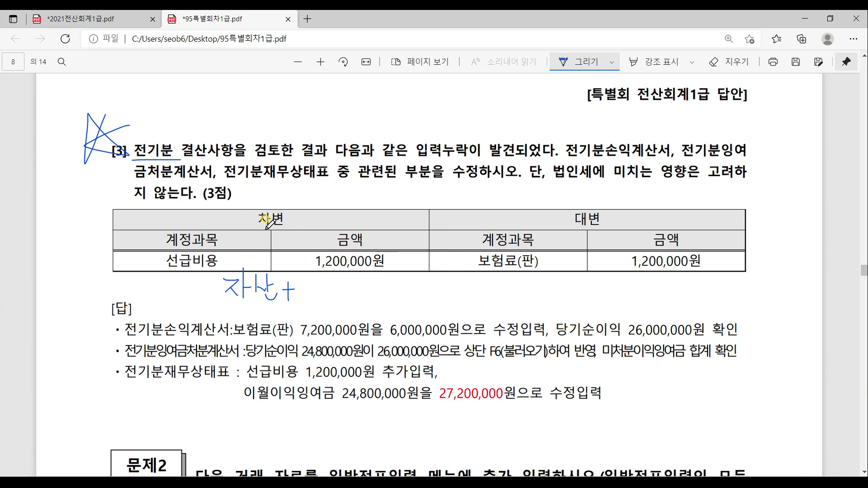
Handwrite 비용 — below 보험료(판) and underline 입력누락이 발견 in question [3].
click(212, 247)
mouse_move(509, 277)
mouse_down()
mouse_move(511, 293)
mouse_move(523, 293)
mouse_move(517, 281)
mouse_move(534, 308)
mouse_up()
mouse_move(547, 271)
mouse_down()
mouse_move(554, 298)
mouse_move(624, 290)
mouse_up()
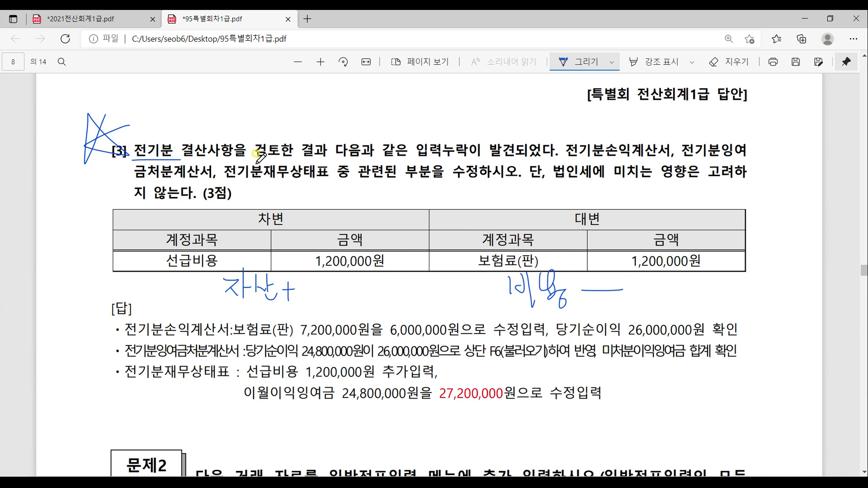
drag(415, 158, 509, 157)
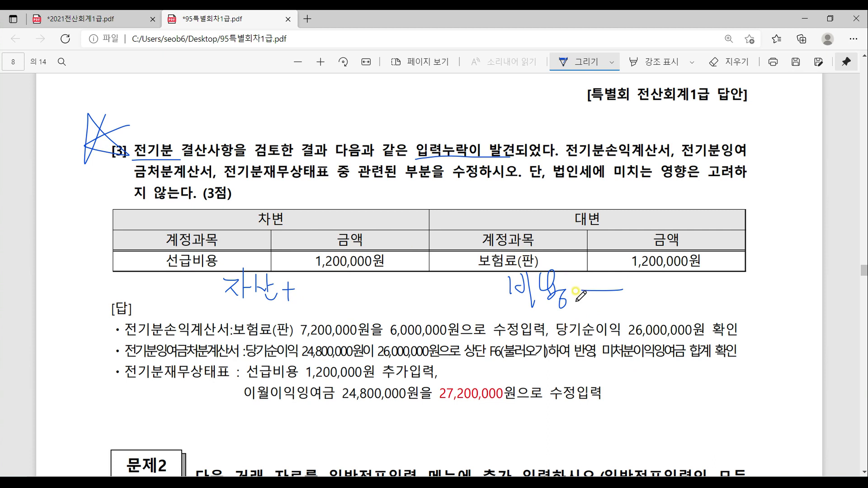
Circle the 자산 + note and label it B/S, and label the 비용 — note I/S.
mouse_move(316, 322)
mouse_down()
mouse_move(199, 302)
mouse_move(324, 322)
mouse_up()
drag(351, 290, 352, 316)
mouse_move(393, 282)
mouse_down()
mouse_move(388, 312)
mouse_move(441, 312)
mouse_up()
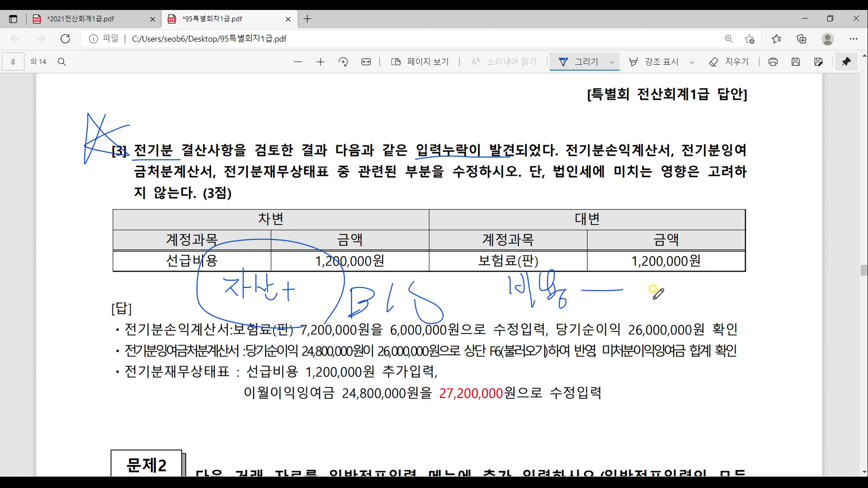
drag(657, 287, 692, 283)
mouse_move(681, 285)
mouse_down()
mouse_move(679, 304)
mouse_move(712, 311)
mouse_up()
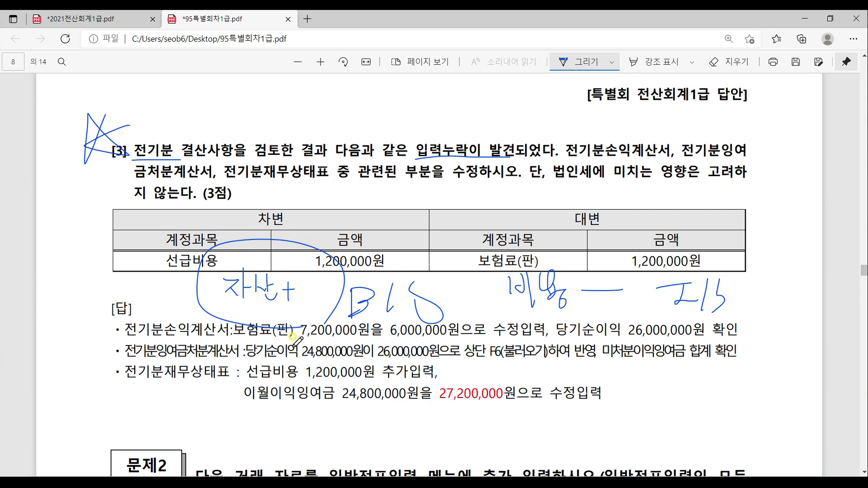
Switch to KcLep and open the prior-period balance sheet (전기분재무상태표).
key(alt+Tab)
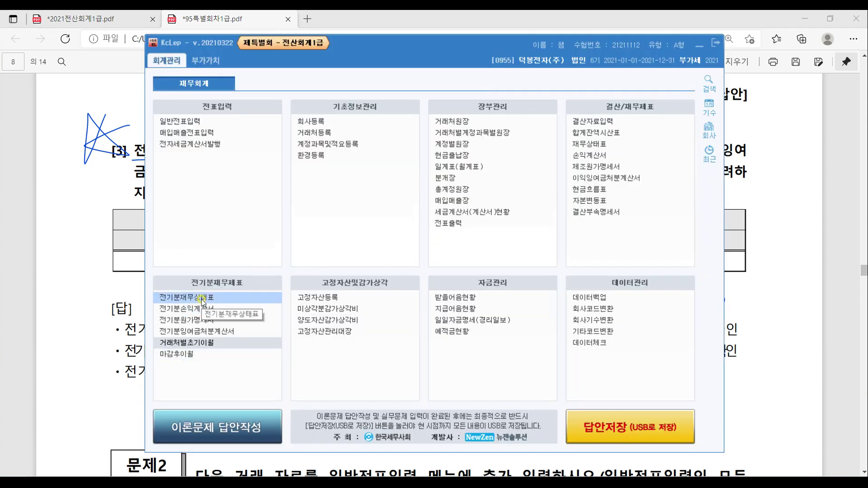
click(184, 299)
click(184, 300)
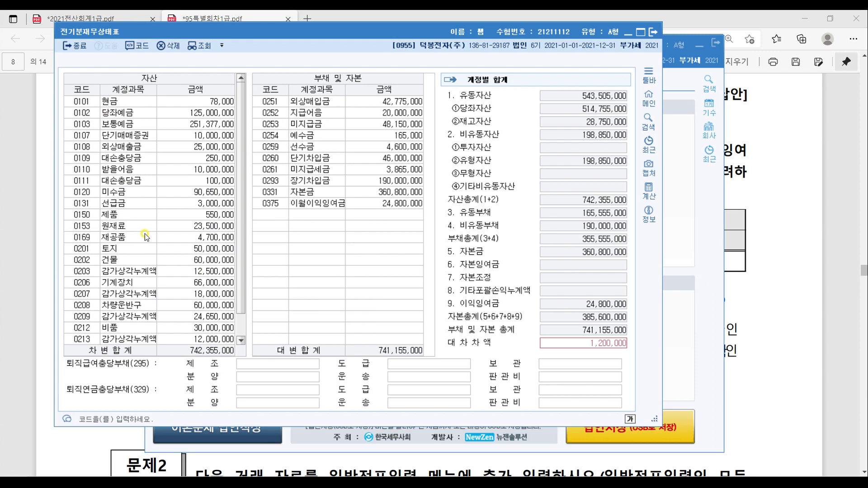
Add the account 0133 선급비용 on a new line at the end of the asset list, looking it up with 선급.
scroll(173, 263, down, 1)
scroll(172, 263, up, 1)
scroll(117, 334, down, 1)
scroll(120, 331, up, 1)
scroll(120, 332, down, 1)
click(80, 339)
text(선)
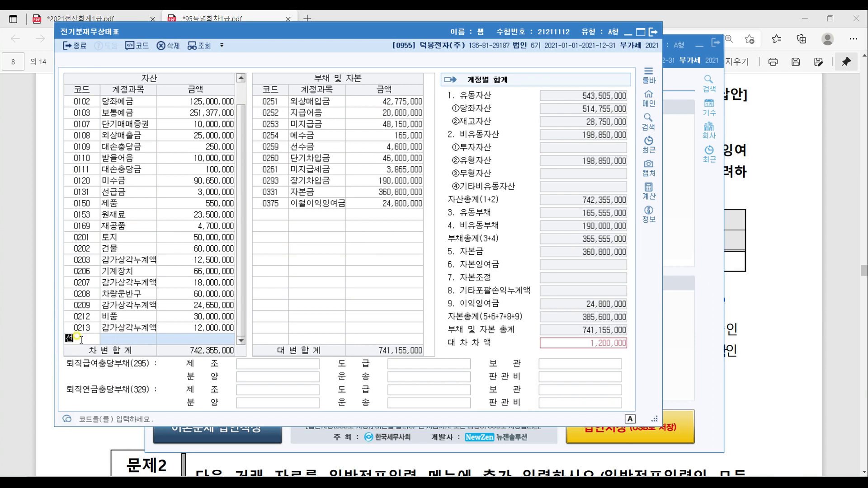
text(급)
key(Return)
key(Down)
key(Down)
key(Escape)
key(Return)
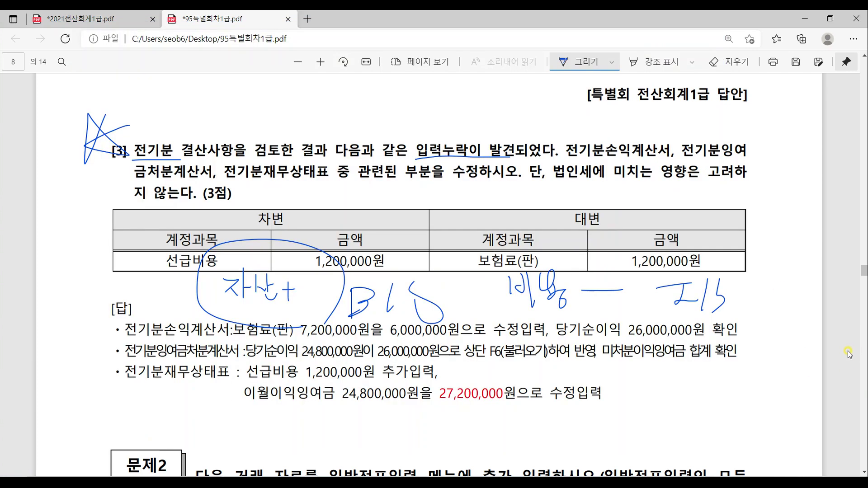
Check the amount in question [3] of the exam PDF and enter 1,200,000 for 선급비용 in 전기분재무상태표.
click(854, 354)
key(alt+Tab)
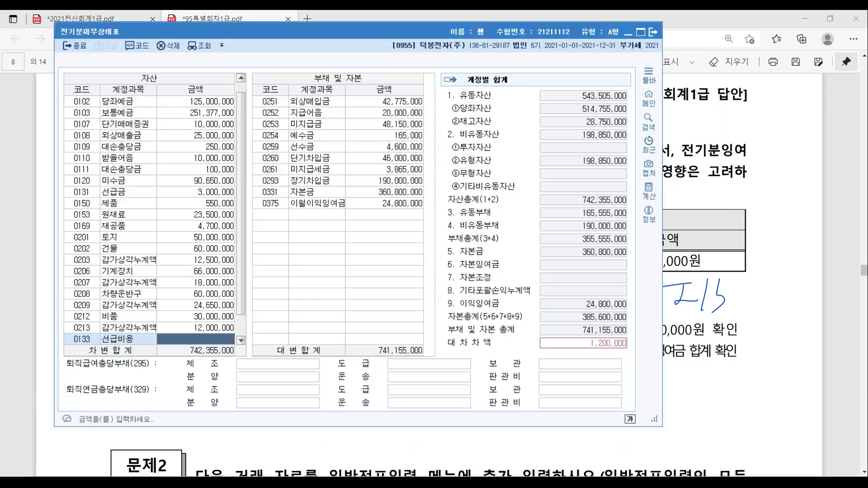
text(1,200,000)
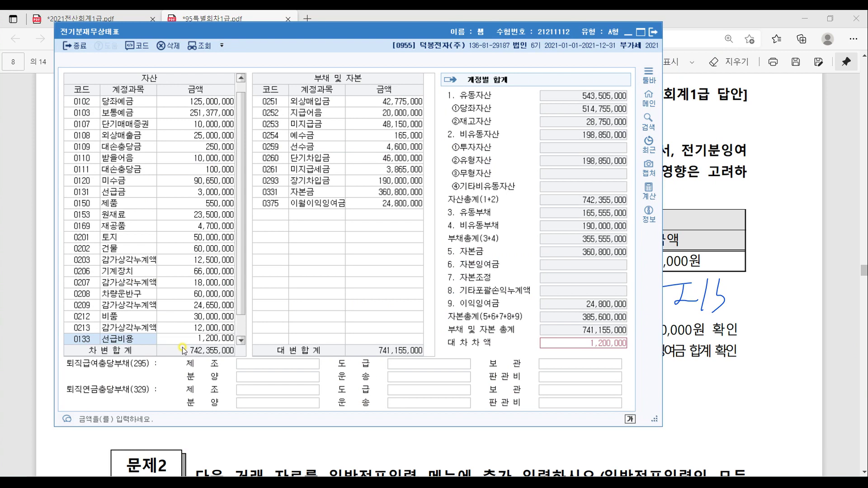
key(Return)
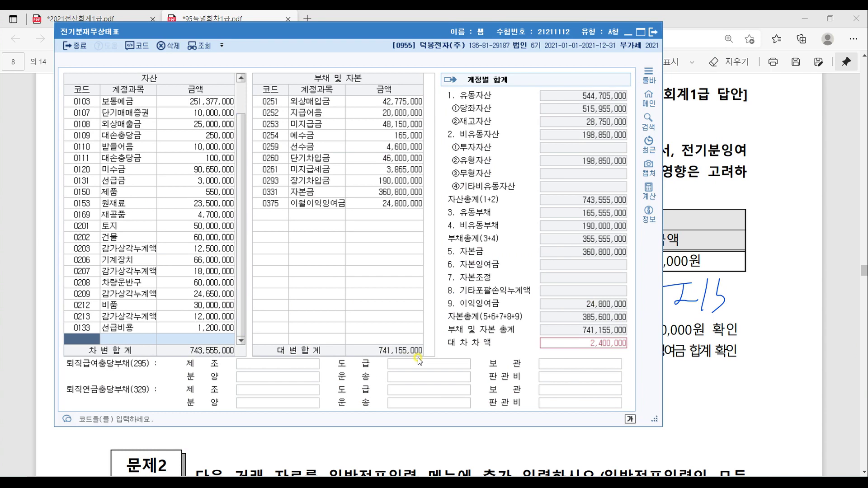
Return to the exam PDF and circle the handwritten 비용 note below 보험료(판).
click(829, 333)
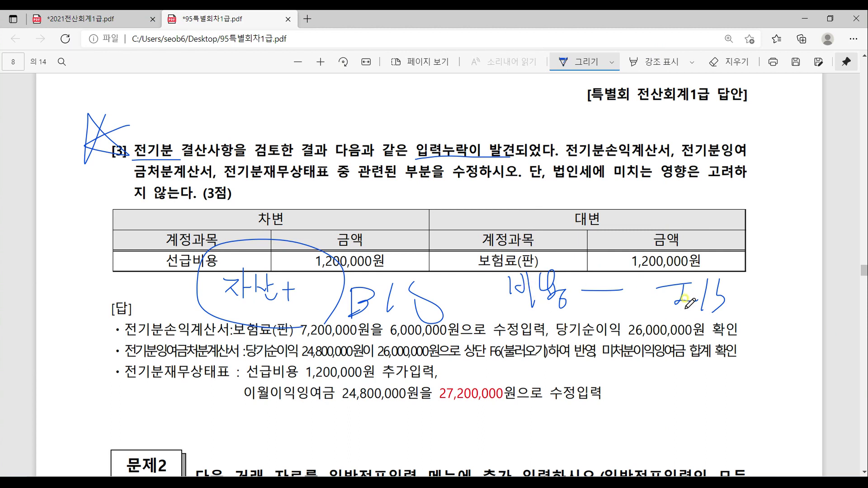
mouse_move(581, 309)
mouse_down()
mouse_move(473, 280)
mouse_move(578, 271)
mouse_up()
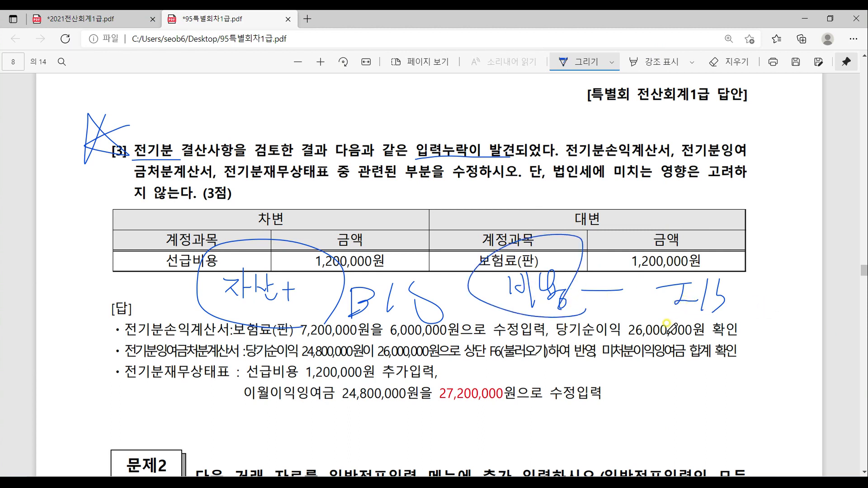
Switch to KcLep, open the prior-period income statement (전기분손익계산서) and select the 보험료 row.
key(alt+Tab)
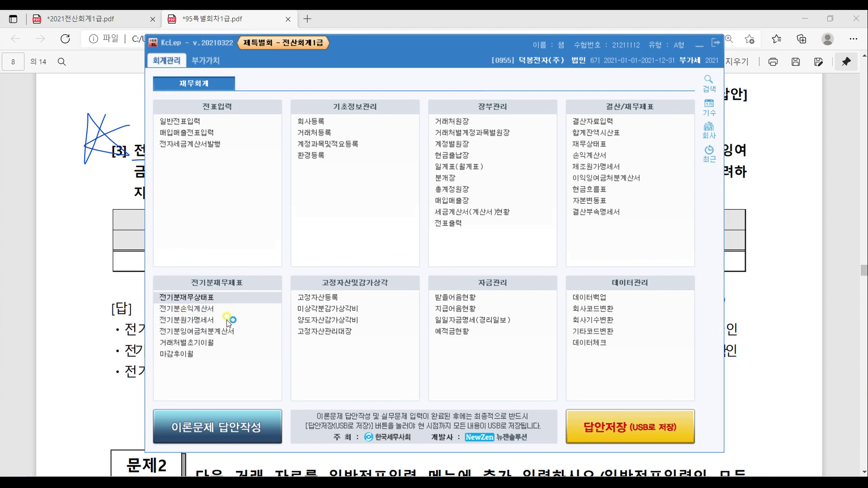
click(581, 199)
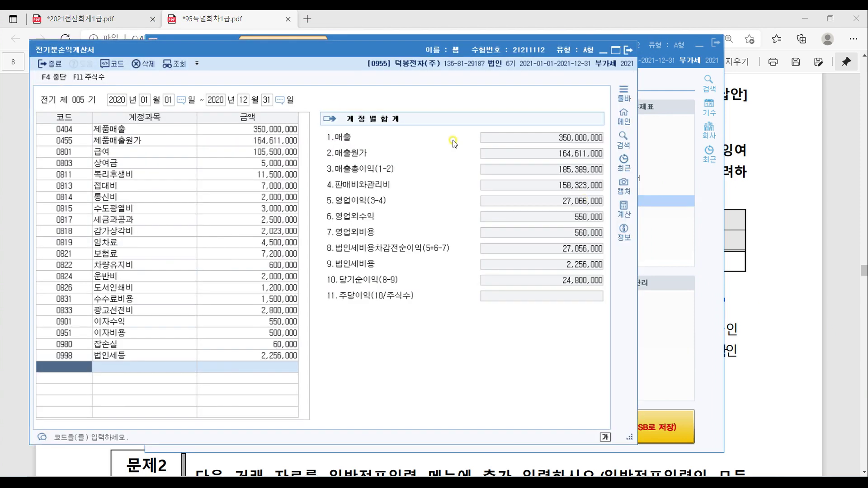
click(122, 255)
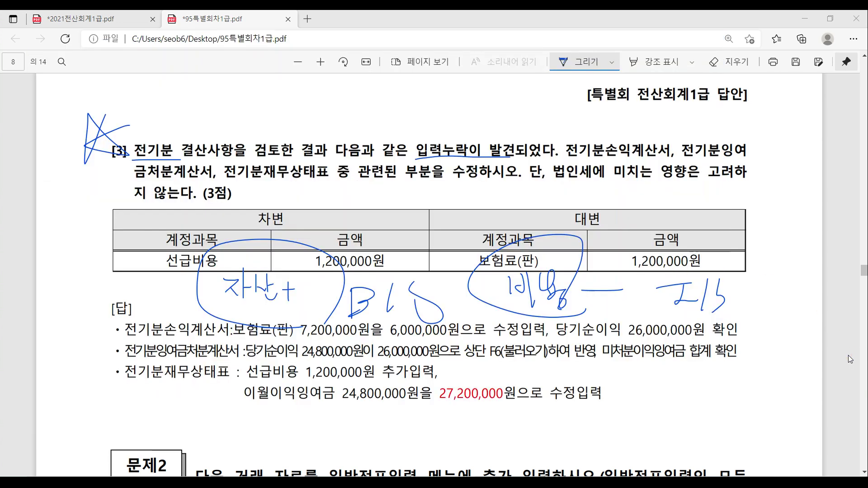
Return to the exam PDF and circle 판 in the 보험료(판) entry of question [3].
click(859, 356)
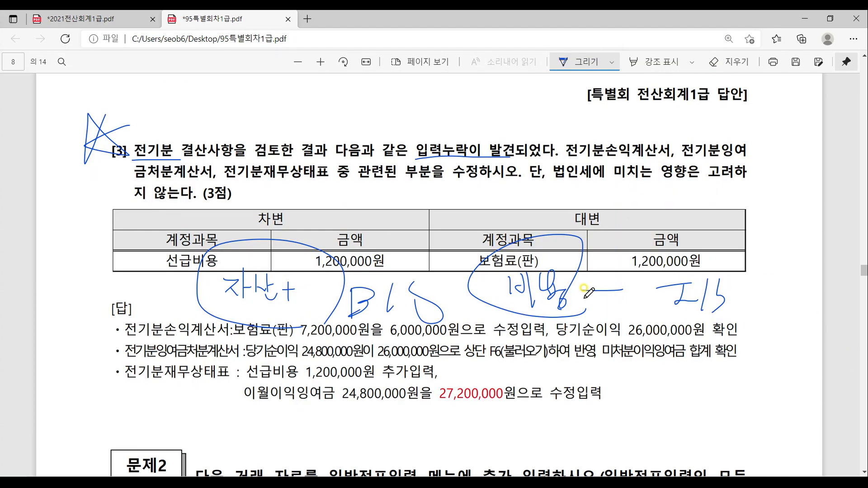
click(659, 271)
click(659, 272)
Switch back to KcLep and set the amount of 0821 보험료 in 전기분손익계산서 to 6,000,000.
key(alt+Tab)
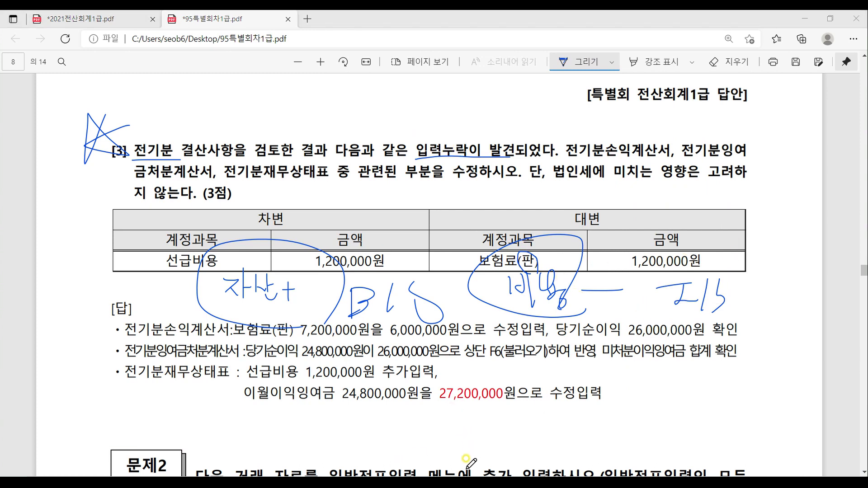
click(281, 260)
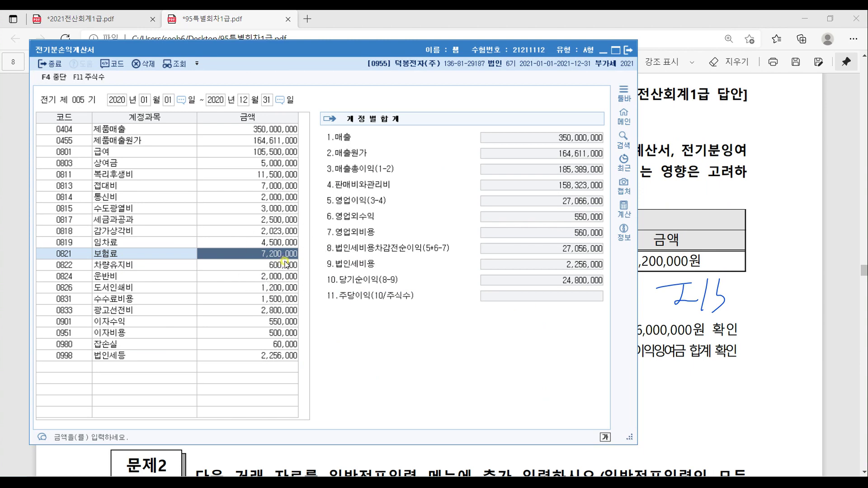
text(6)
key(Return)
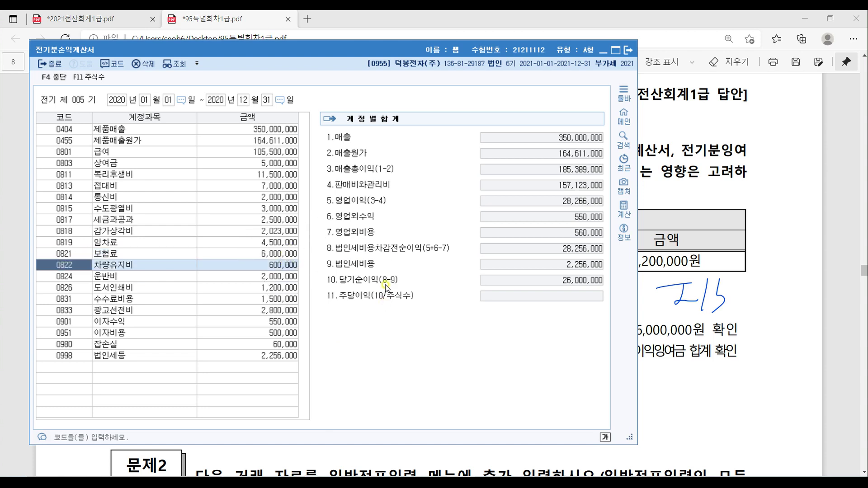
Change the 보험료 amount back to 7,200,000 and re-enter 6,000,000 to compare the effect on 당기순이익.
click(277, 253)
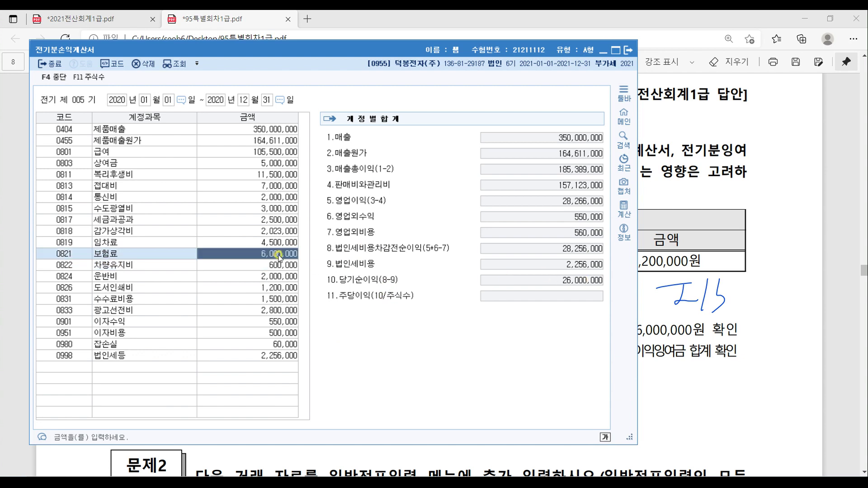
text(7200000)
key(Return)
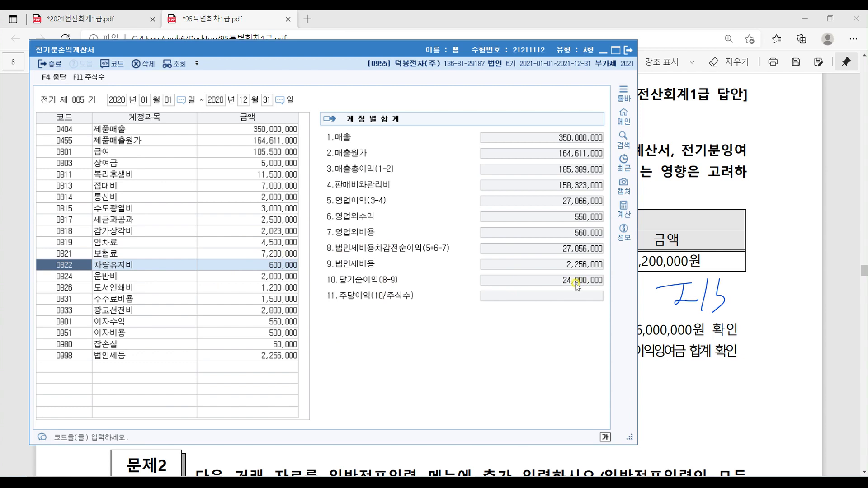
click(240, 254)
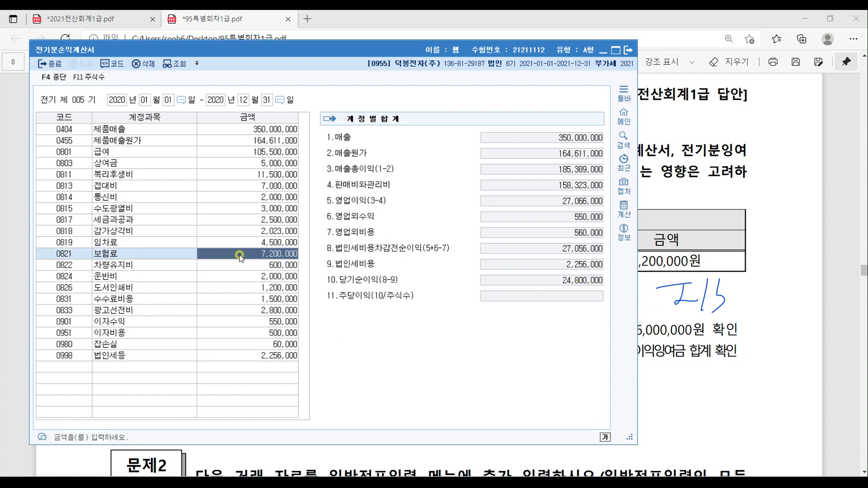
text(6000000)
key(Return)
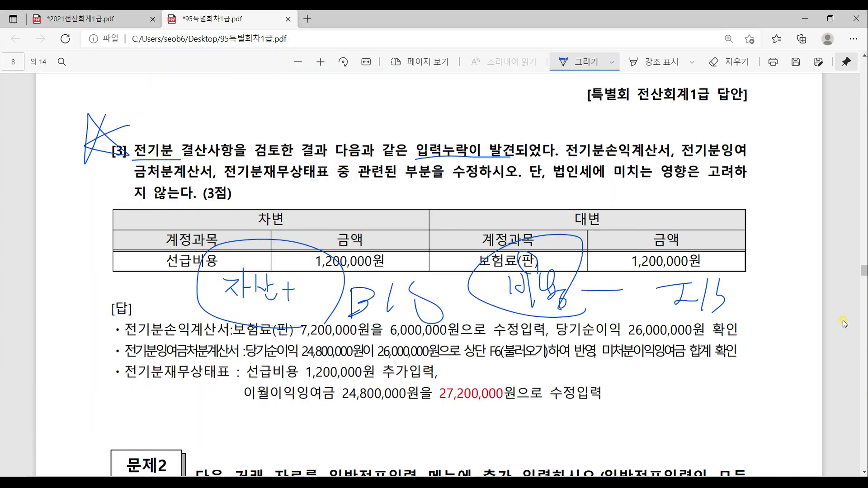
Underline the three prior-period statement names in question [3] of the exam PDF and switch to the 관련재무제표 diagram in Paint.
click(845, 324)
drag(568, 155, 748, 158)
drag(127, 180, 543, 185)
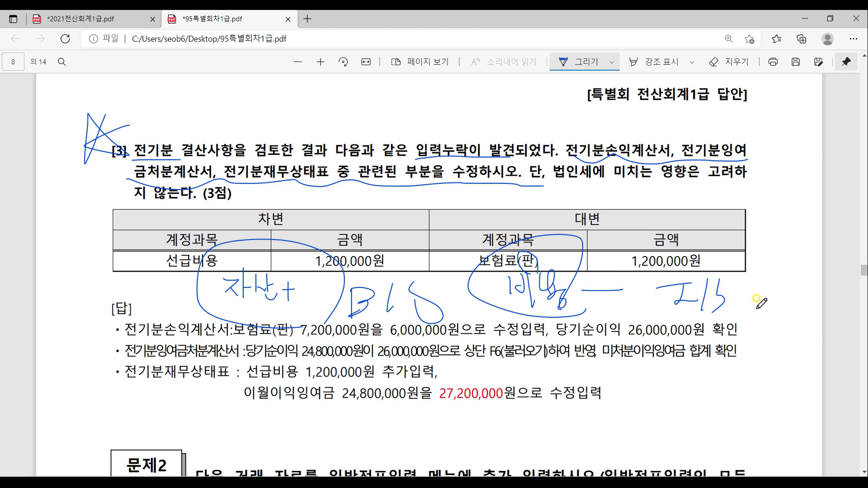
key(alt+Tab)
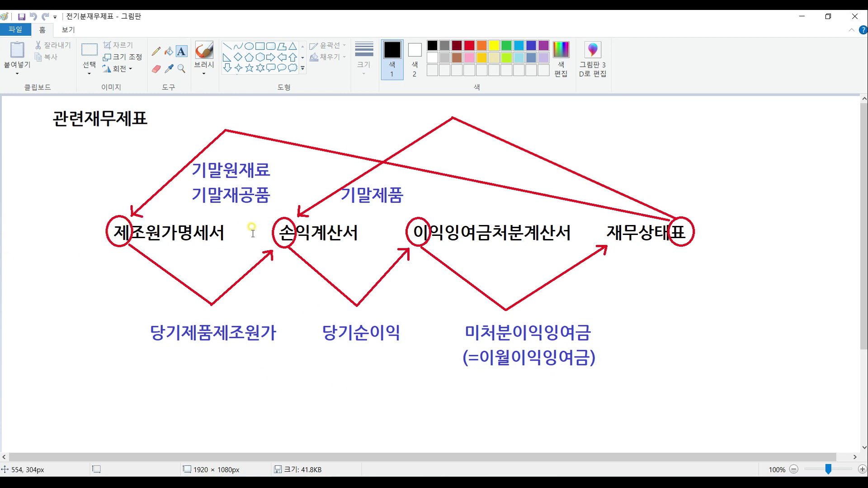
click(663, 232)
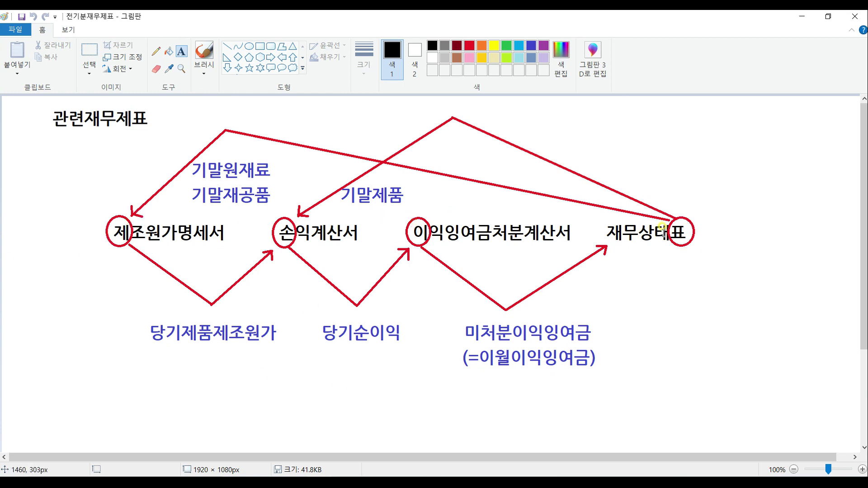
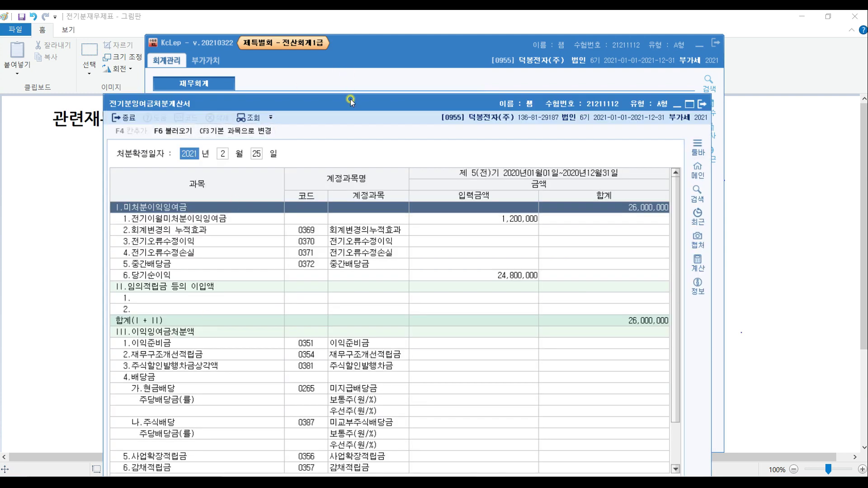
Move the 전기분잉여금처분계산서 window up and examine its 당기순이익, 전기이월미처분이익잉여금 and 미처분이익잉여금 amounts.
drag(351, 100, 347, 49)
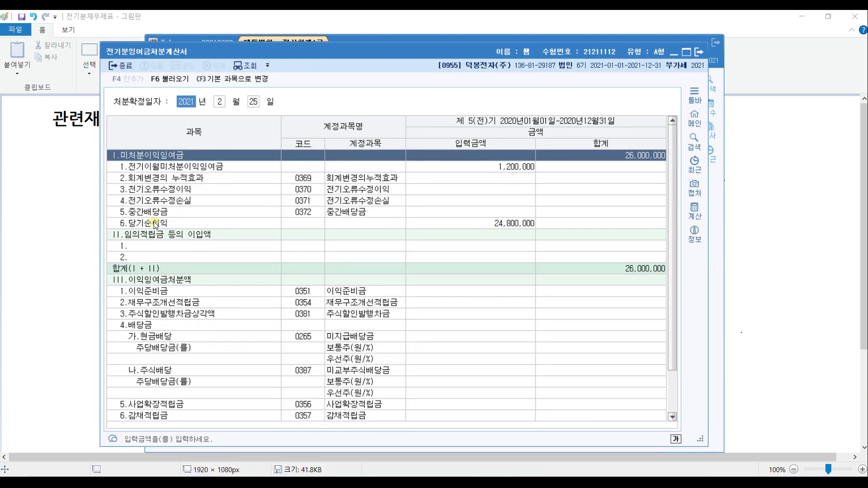
click(512, 224)
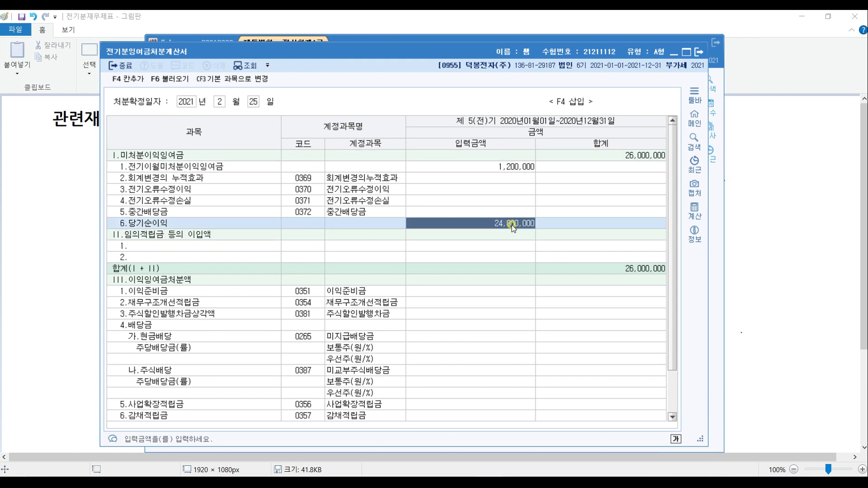
click(512, 225)
click(512, 224)
click(512, 225)
click(521, 224)
click(520, 168)
click(515, 224)
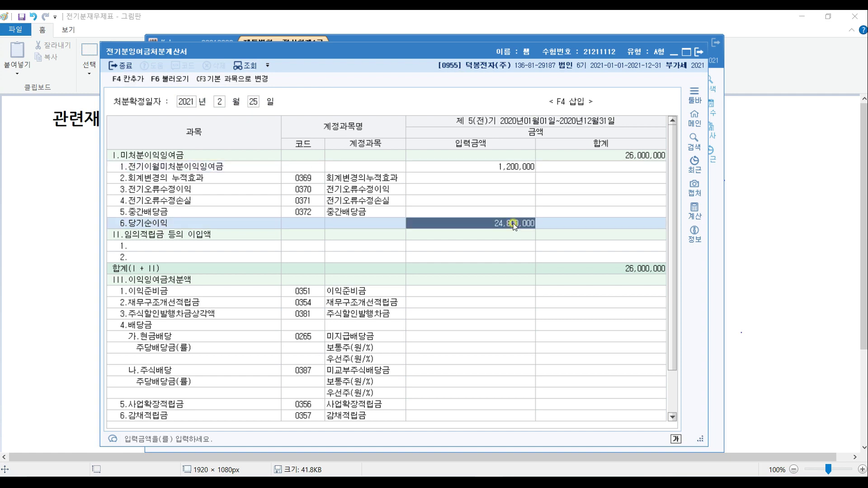
click(154, 155)
click(633, 166)
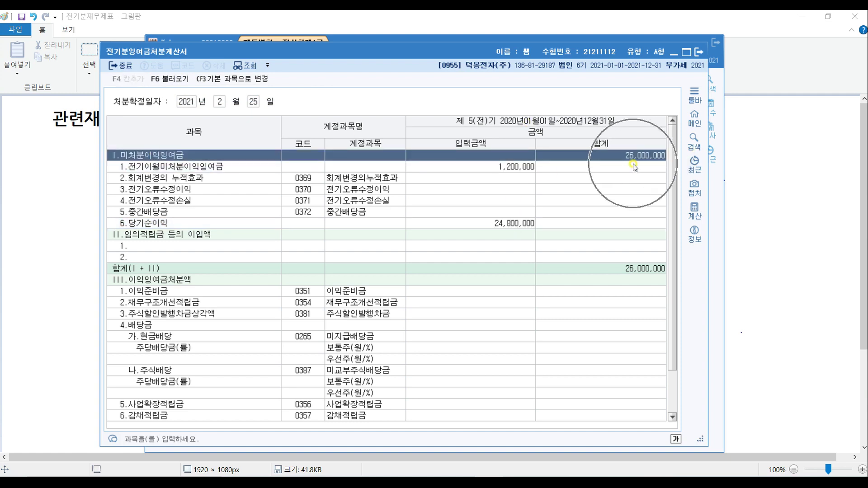
Reload 당기순이익 from the income statement into 전기분잉여금처분계산서 and check the 미처분이익잉여금 total.
click(170, 79)
click(452, 264)
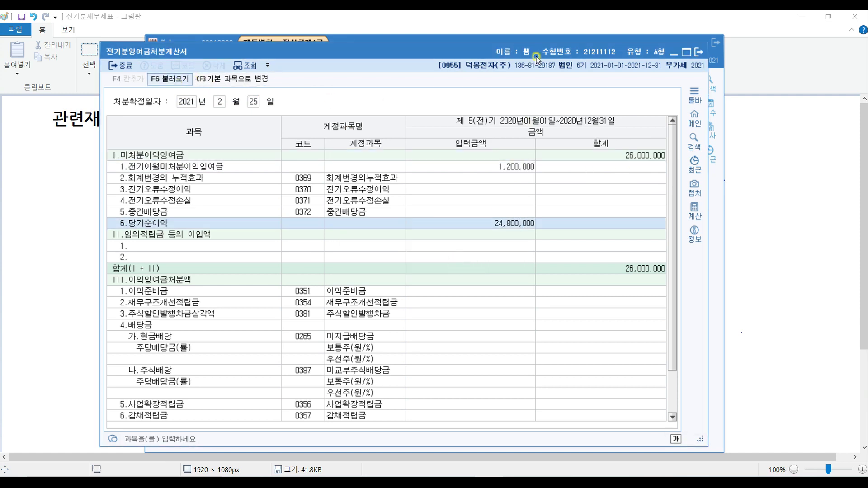
click(501, 226)
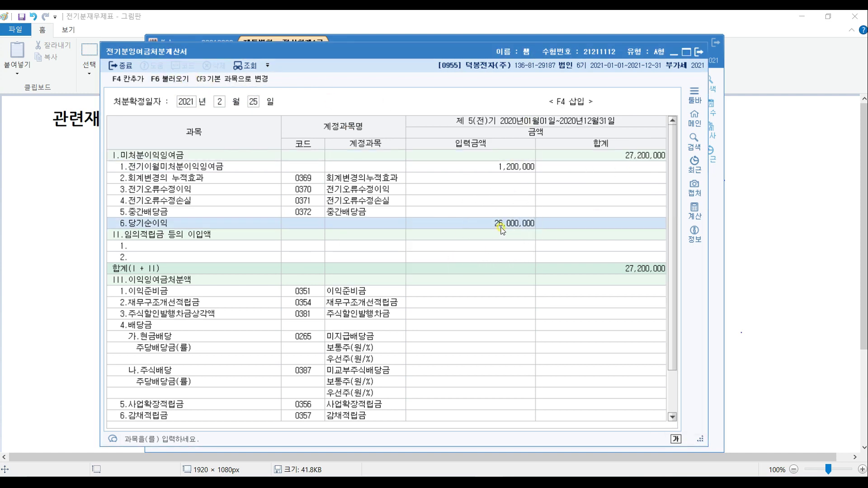
click(505, 167)
click(506, 226)
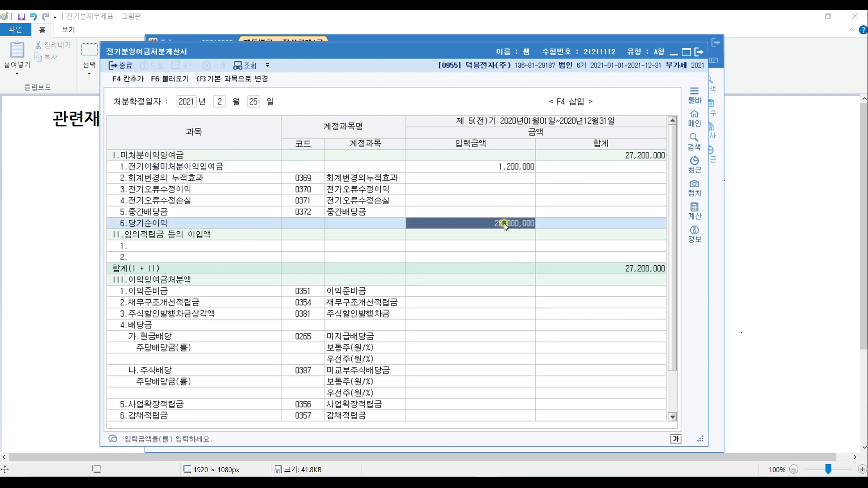
click(633, 158)
Switch to the Paint diagram and add the text 27,200,000 below (=이월이익잉여금).
click(795, 234)
click(467, 375)
drag(466, 373, 718, 411)
text(27,200,000)
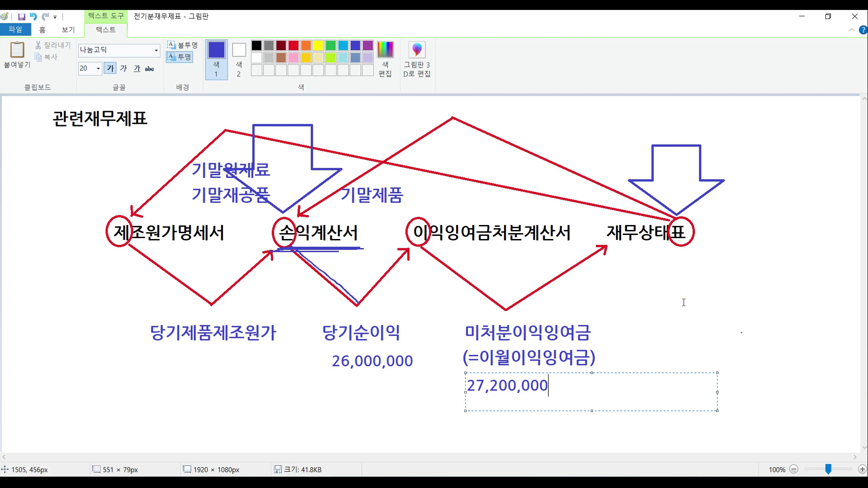
click(520, 392)
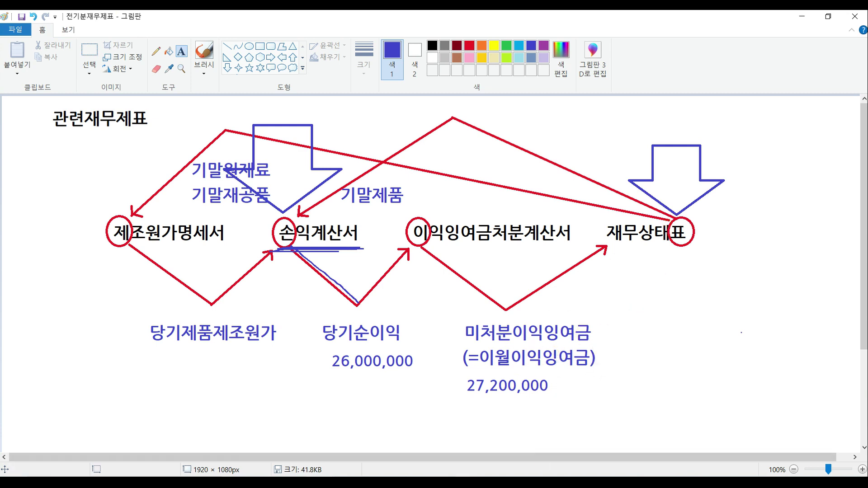
Switch back to 전기분재무상태표, set 이월이익잉여금 to 27,200,000 and close the statement.
key(alt+Tab)
click(181, 297)
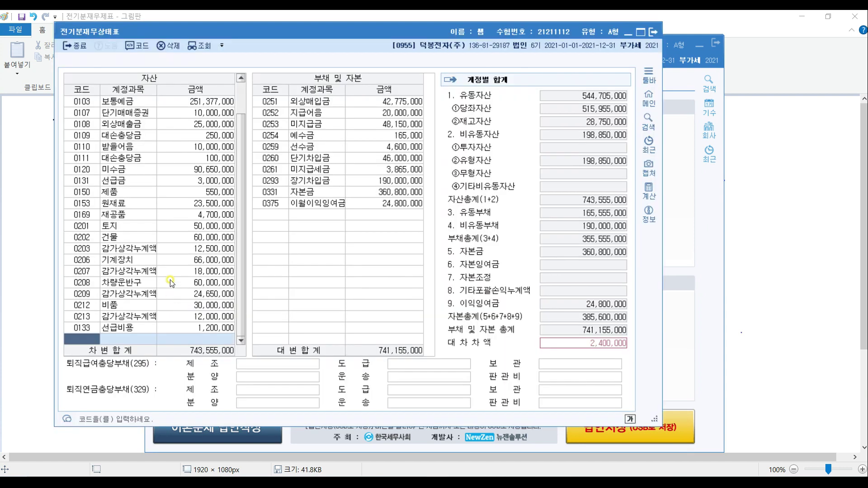
click(392, 206)
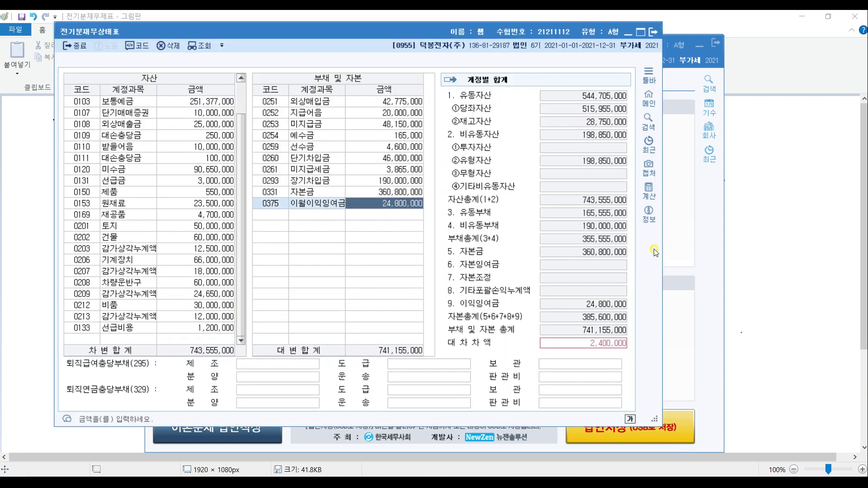
click(752, 320)
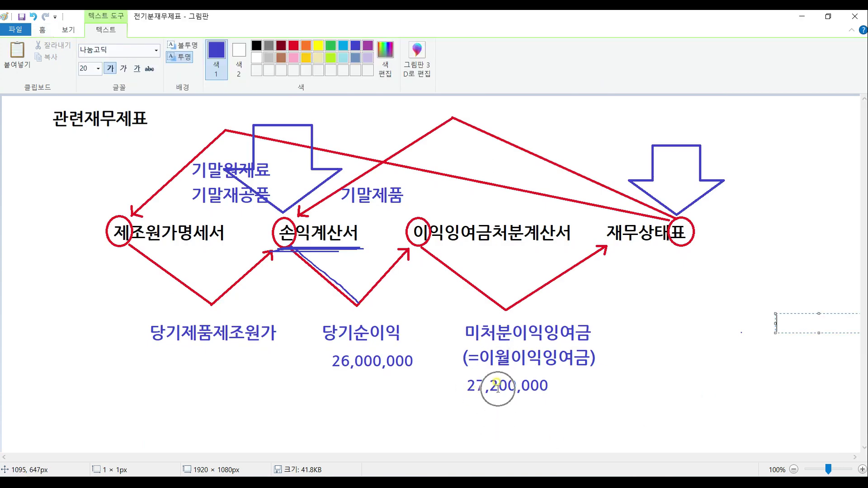
key(alt+Tab)
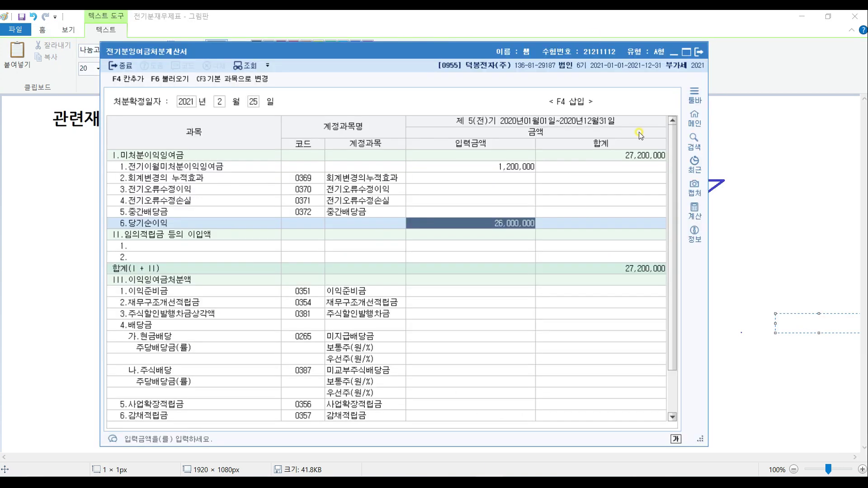
key(alt+Tab)
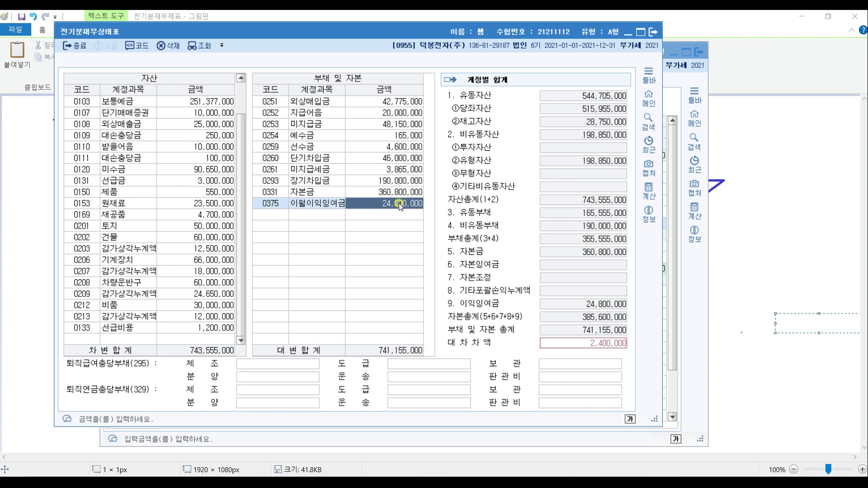
click(403, 203)
text(27)
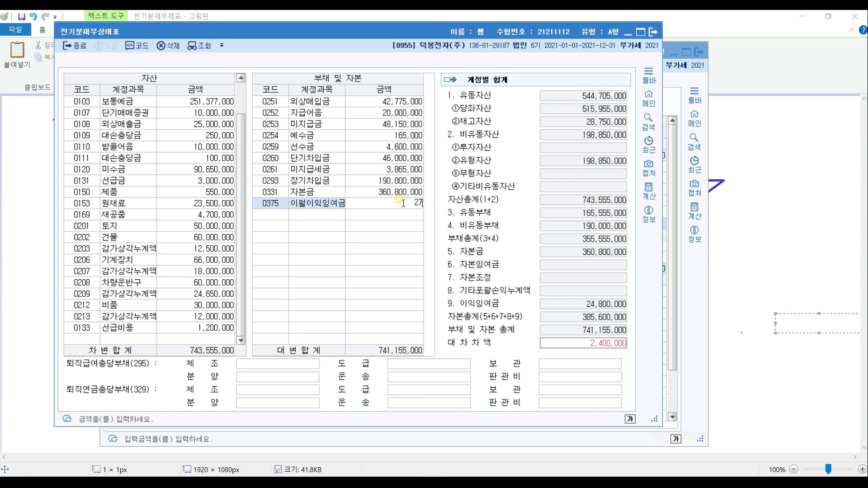
text(,200,000)
key(Return)
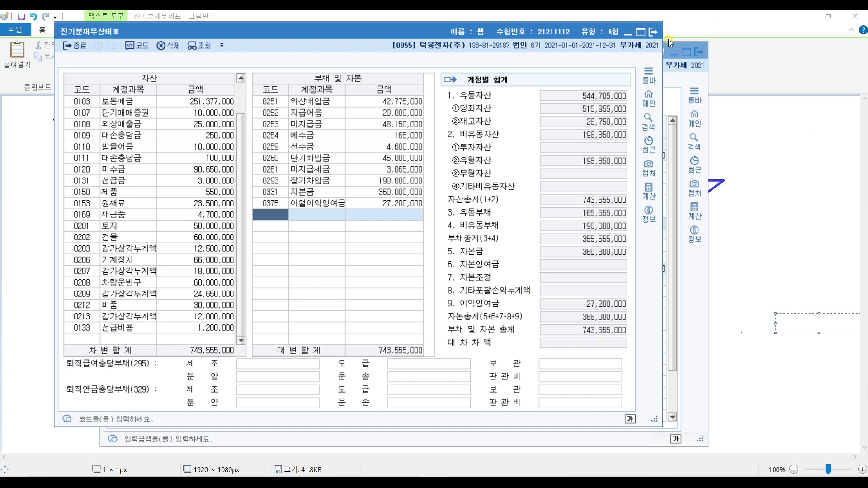
click(653, 31)
Check the model answer to question [3] in the exam PDF and return to the 관련재무제표 diagram in Paint.
click(825, 176)
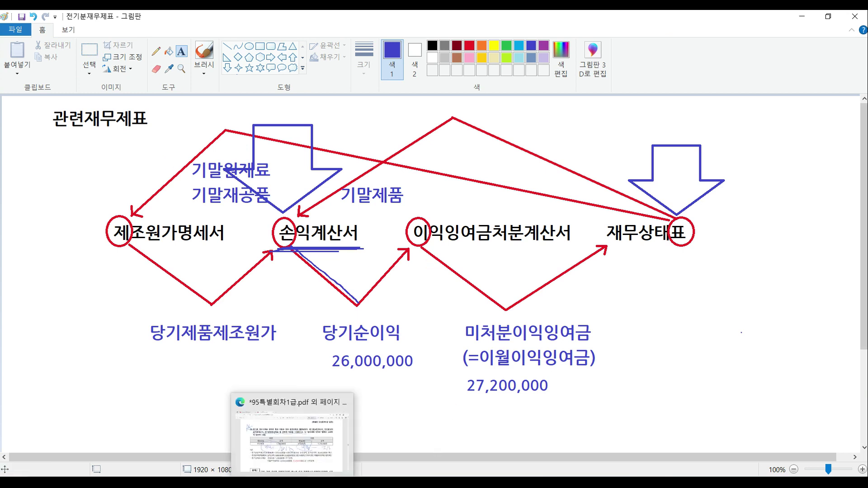
click(291, 444)
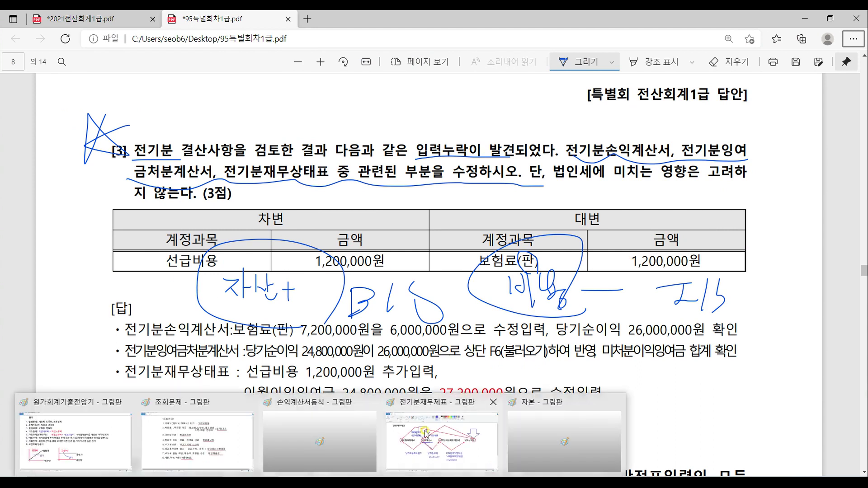
click(428, 439)
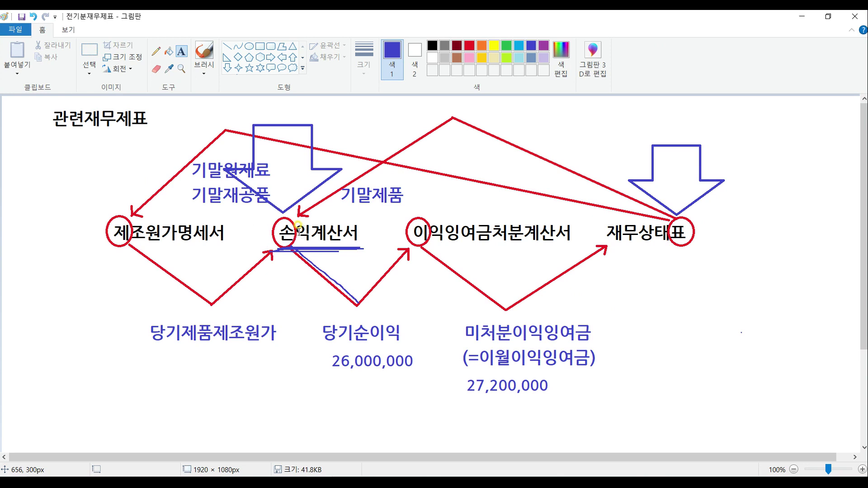
Trace the flow from 손익계산서 to 재무상태표 with the pencil, circling 당기순이익 and 미처분이익잉여금, and underline the diagram title.
click(155, 51)
mouse_move(294, 248)
mouse_down()
mouse_move(357, 315)
mouse_move(427, 367)
mouse_move(344, 306)
mouse_move(411, 271)
mouse_move(410, 211)
mouse_move(434, 260)
mouse_move(428, 193)
mouse_up()
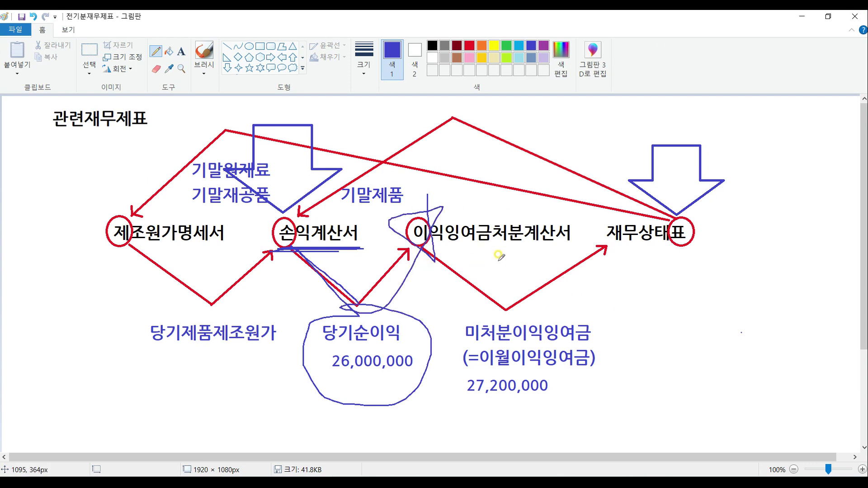
drag(430, 235, 507, 339)
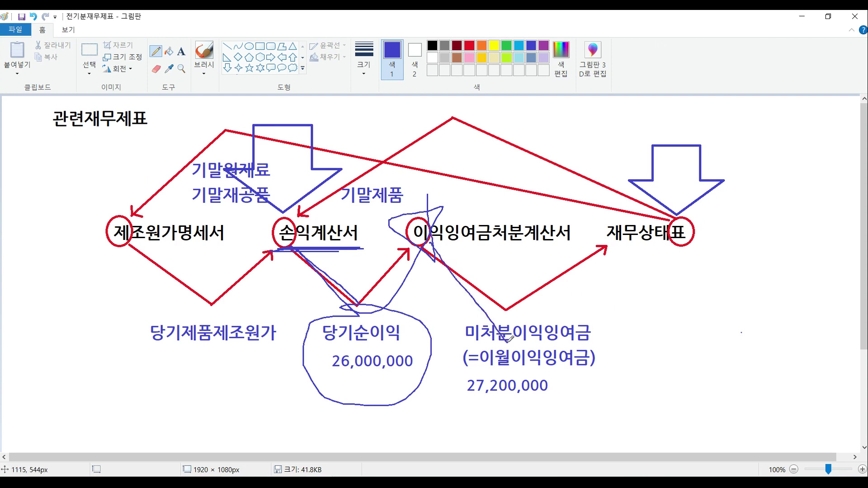
mouse_move(561, 318)
mouse_down()
mouse_move(448, 393)
mouse_move(552, 310)
mouse_move(509, 312)
mouse_up()
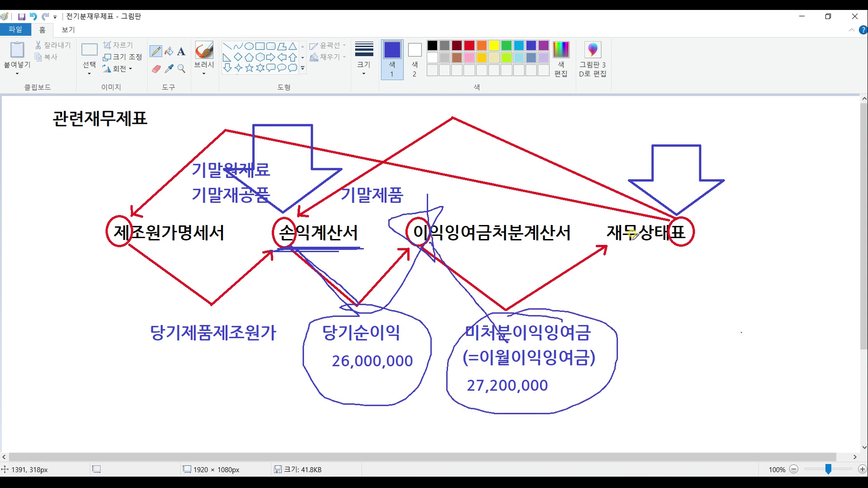
mouse_move(628, 348)
mouse_down()
mouse_move(484, 299)
mouse_move(588, 332)
mouse_move(494, 328)
mouse_move(548, 311)
mouse_move(620, 232)
mouse_up()
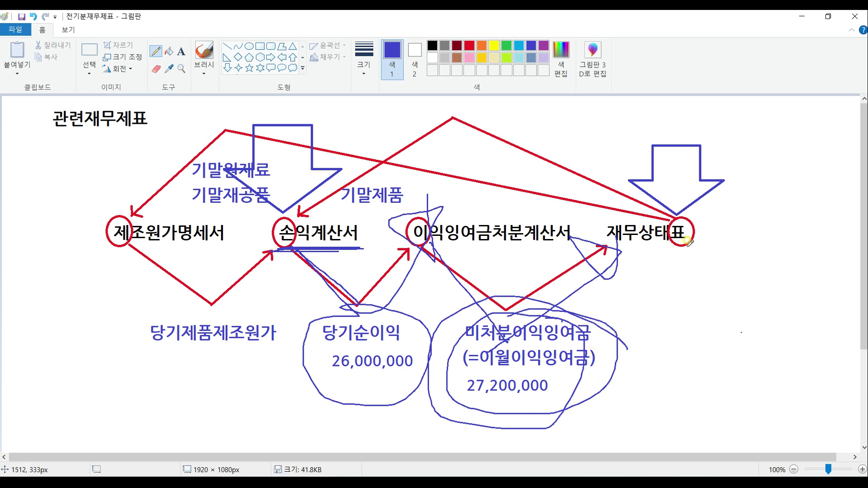
drag(40, 140, 207, 153)
click(206, 143)
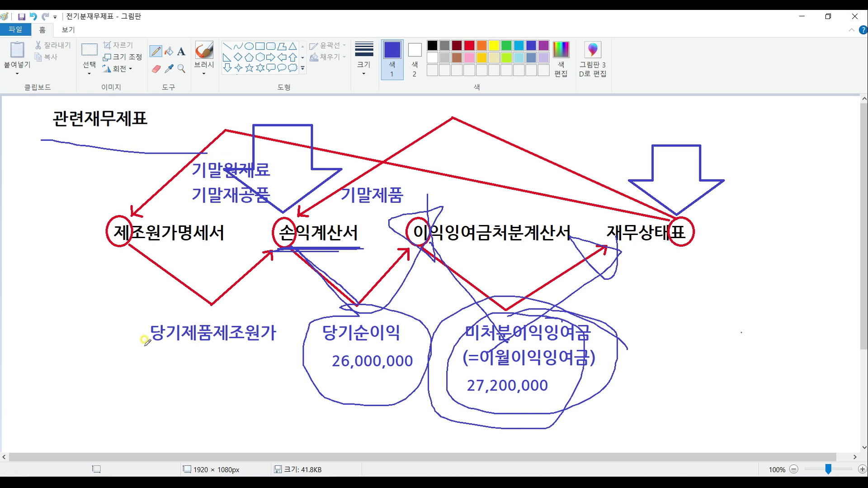
In the exam PDF's 문제2 [1] answer, number 이자비용 1, 예수금 2 and 현금 3, underlining the 이자비용 and 예수금 amounts.
key(alt+Tab)
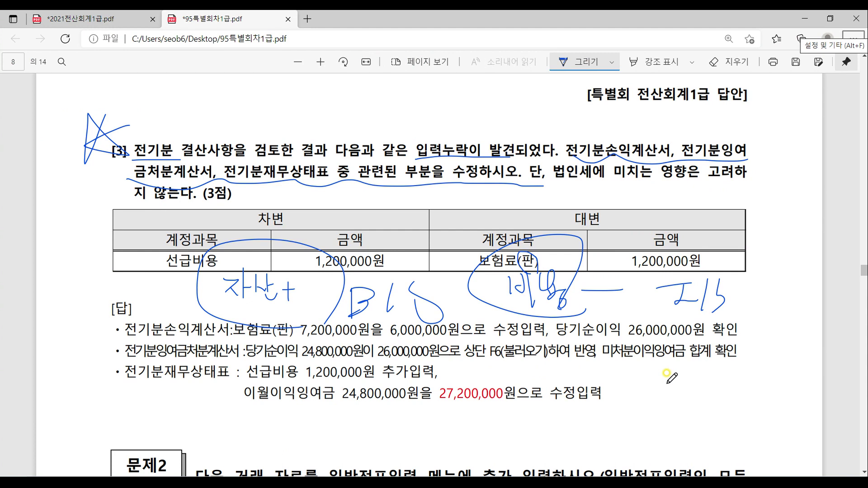
scroll(668, 375, down, 8)
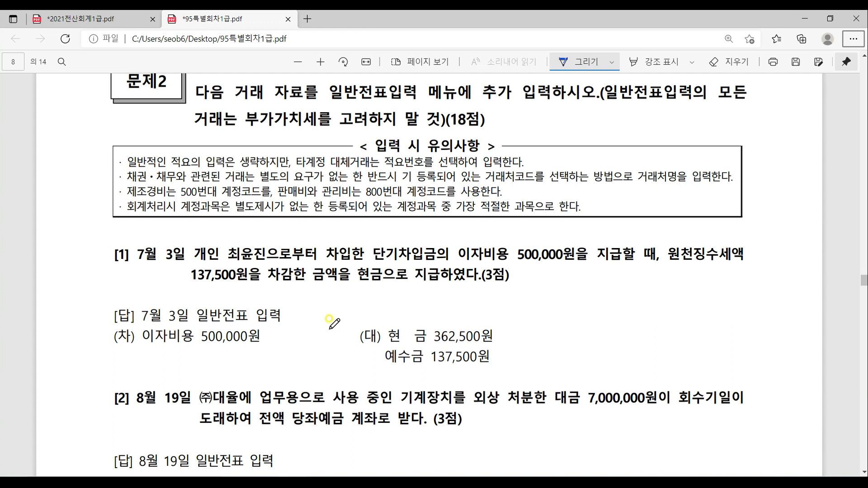
click(97, 323)
mouse_move(97, 324)
mouse_down()
mouse_move(97, 352)
mouse_move(82, 348)
mouse_move(113, 346)
mouse_up()
drag(190, 351, 271, 351)
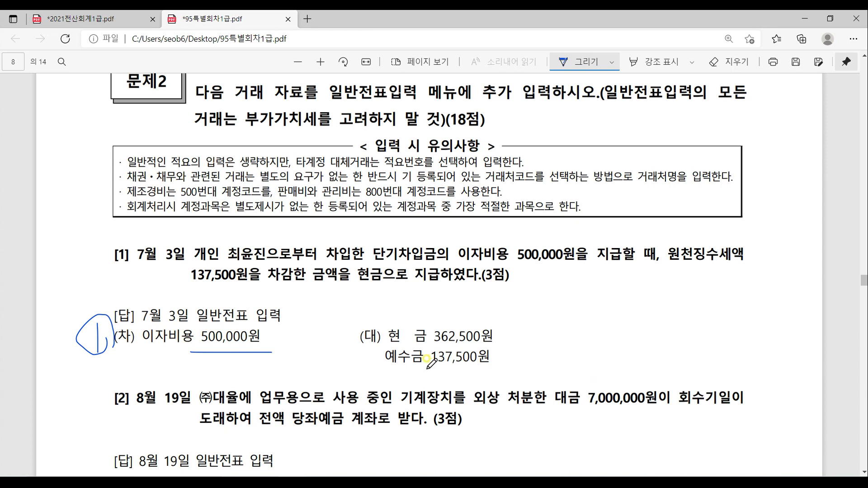
mouse_move(377, 370)
mouse_down()
mouse_move(495, 368)
mouse_move(535, 335)
mouse_move(503, 343)
mouse_move(535, 348)
mouse_up()
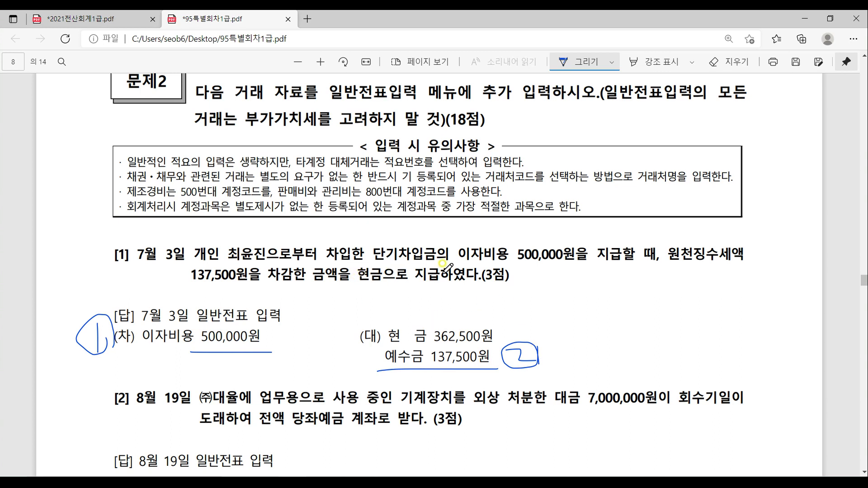
mouse_move(507, 309)
mouse_down()
mouse_move(536, 319)
mouse_move(502, 319)
mouse_move(523, 300)
mouse_up()
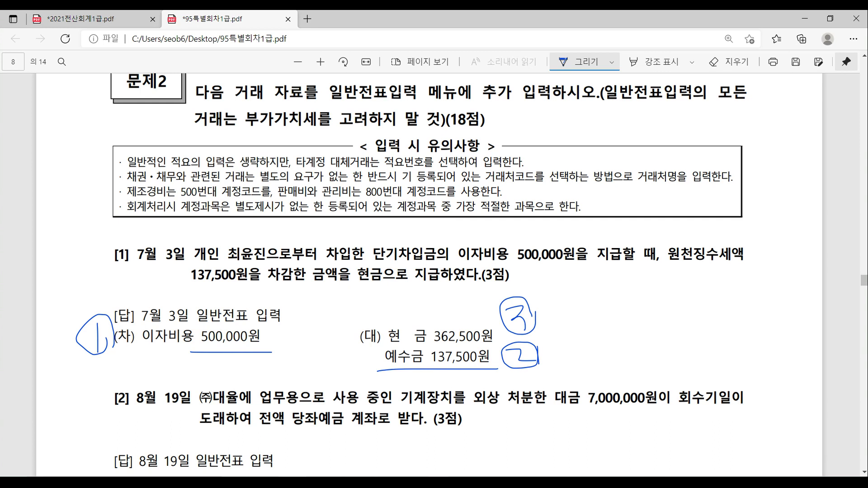
Switch to 일반전표입력 in KcLep and set the voucher date to July 3.
key(alt+Tab)
click(63, 70)
text(7)
key(Return)
text(3)
key(Return)
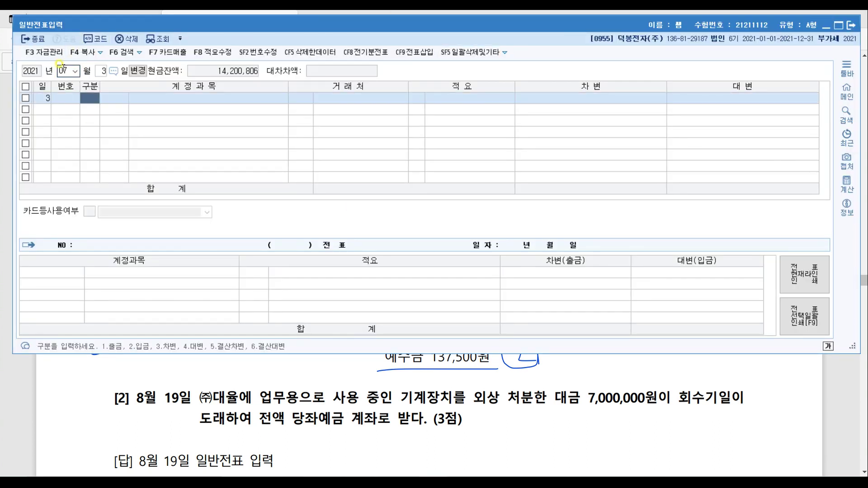
Enter a debit line for 이자비용 (0951) with the amount 500,000.
text(3)
key(Return)
text(입ㅈ)
text(자)
key(Return)
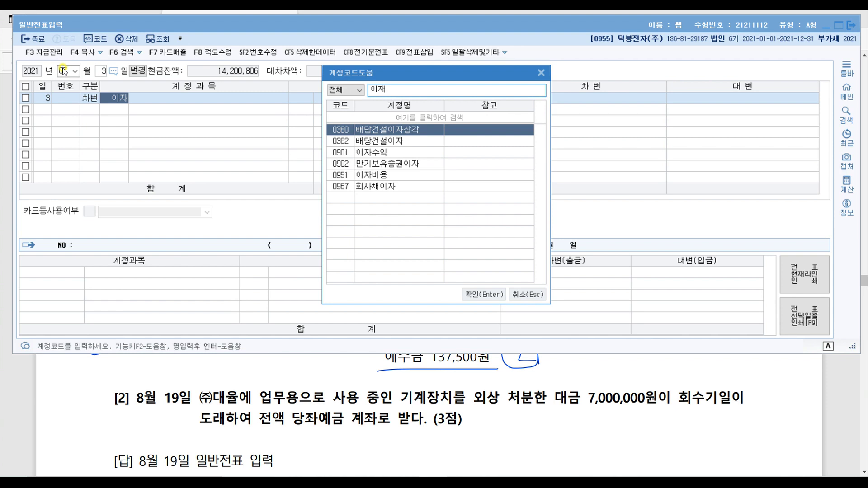
key(Down)
key(Down)
key(Down)
key(Down)
key(Return)
text(500,000)
key(Return)
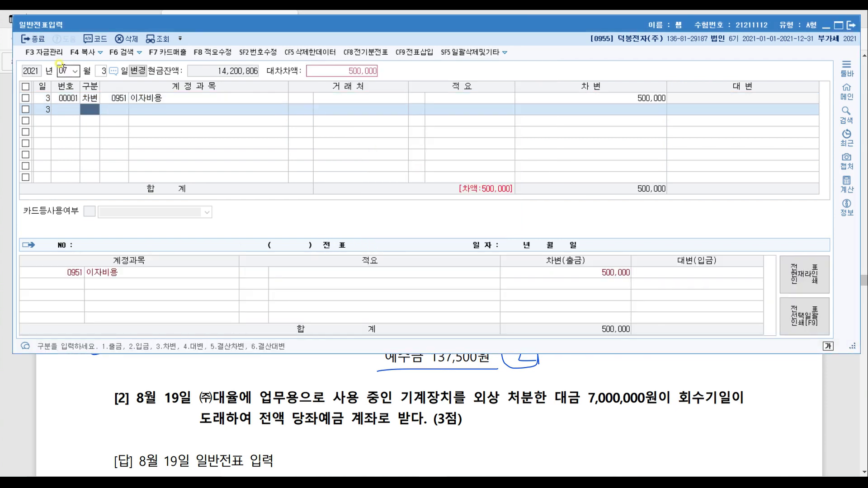
Enter a credit line for 예수금 (0254) with the amount 137,500.
text(4)
key(Return)
text(예수)
key(Return)
key(Escape)
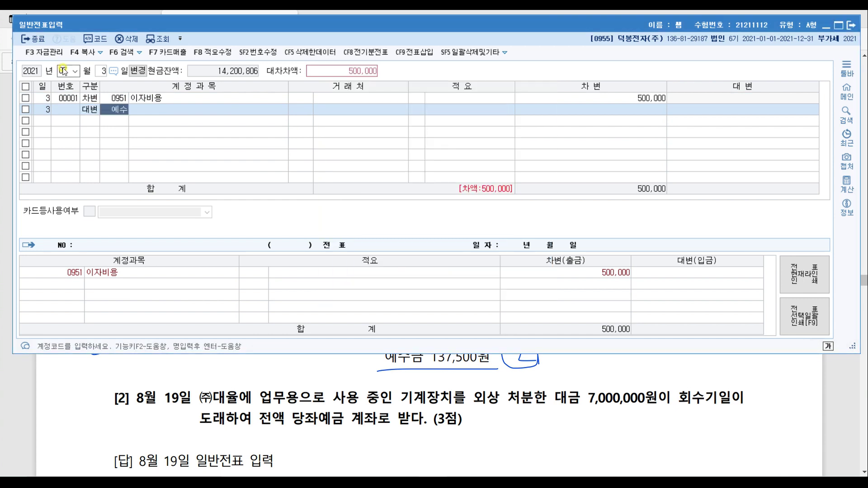
key(Return)
key(Return)
key(Return)
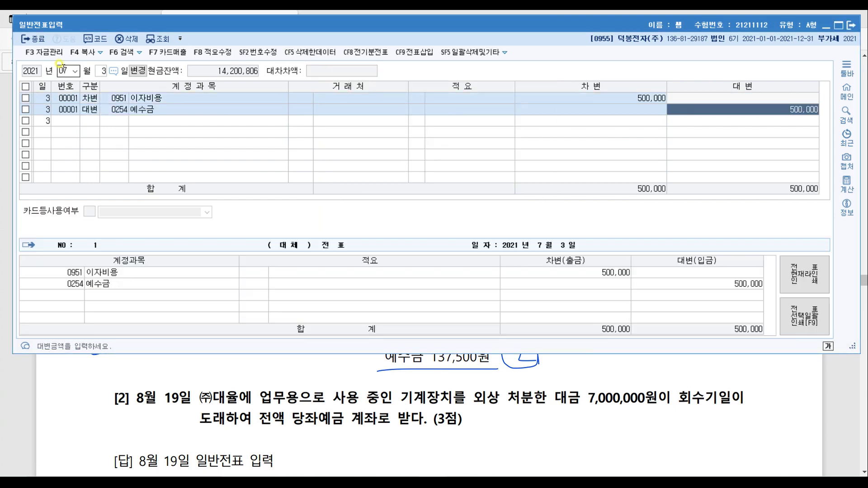
text(137,500)
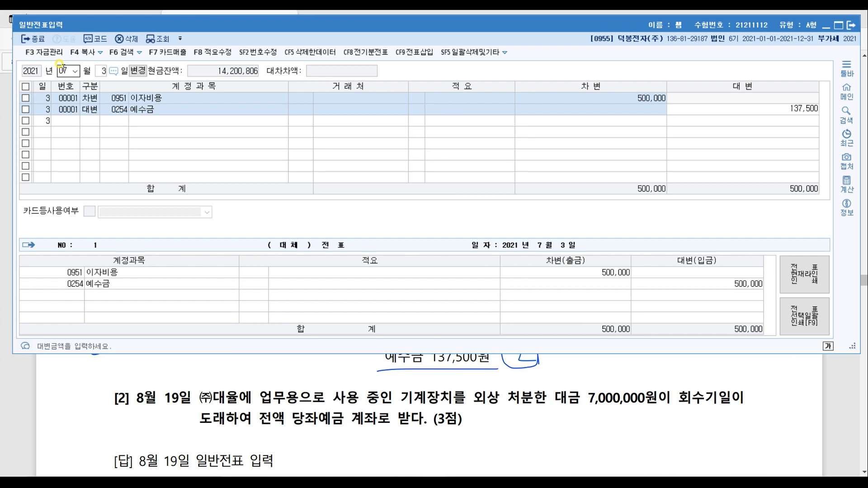
key(Return)
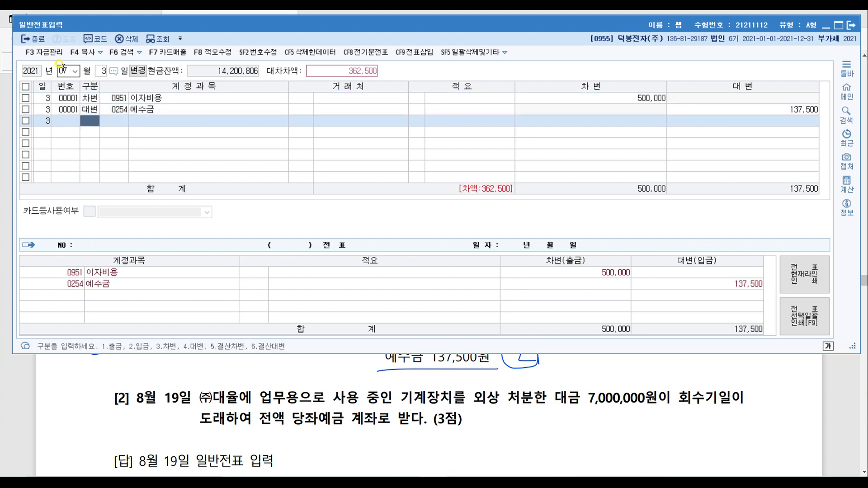
Enter a credit line for 현금 (0101) with the amount 362,500.
text(4)
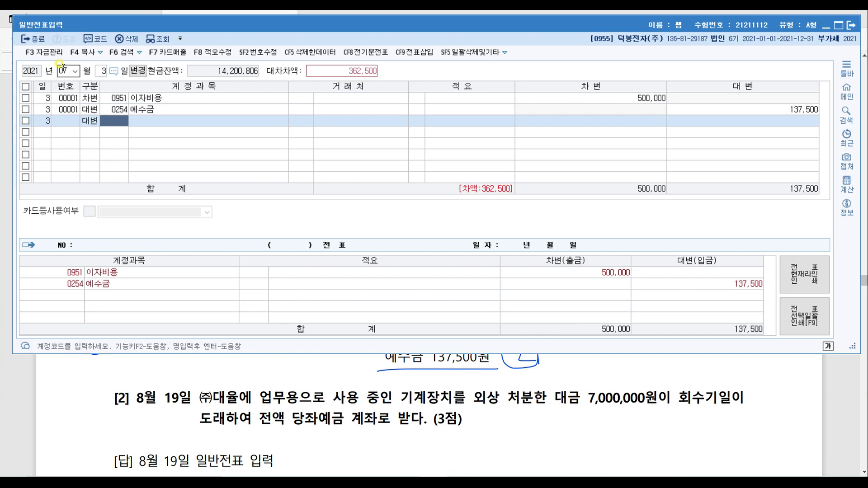
text(101)
key(Return)
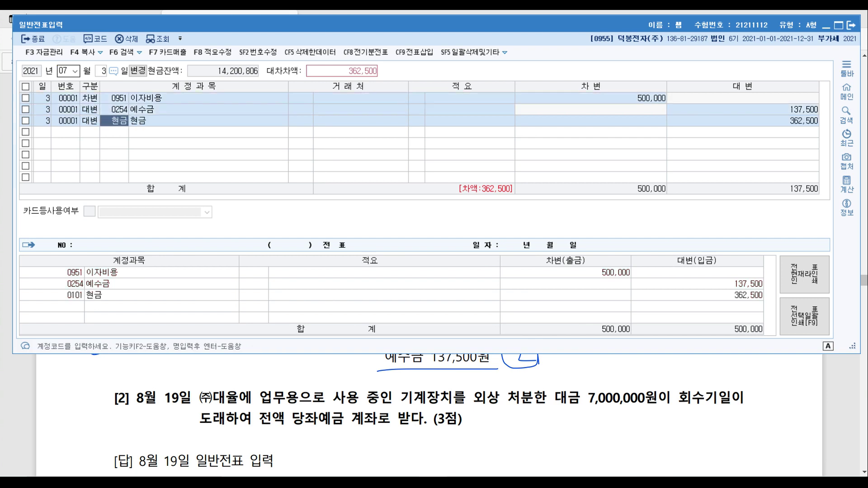
key(Return)
key(Return)
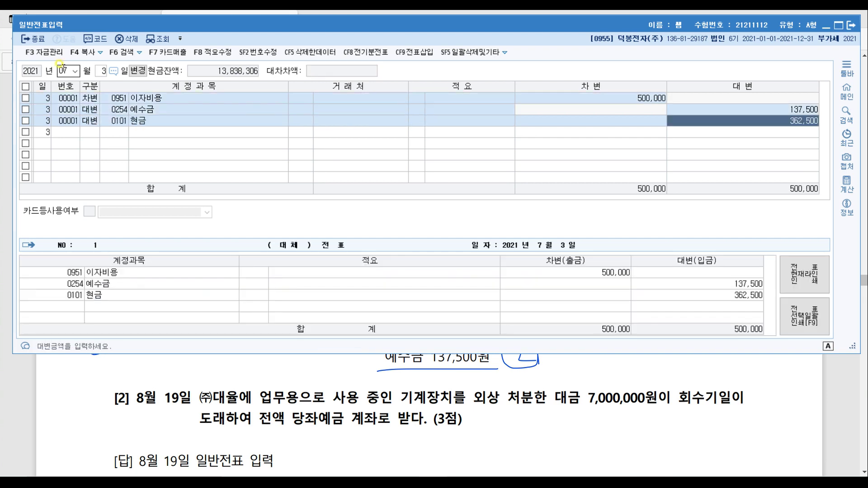
In question [2] of the exam PDF, underline 처분한 대금 and 당좌예금 계좌로 받다, circle 7,000,000원 and write 미수금 beneath.
click(828, 396)
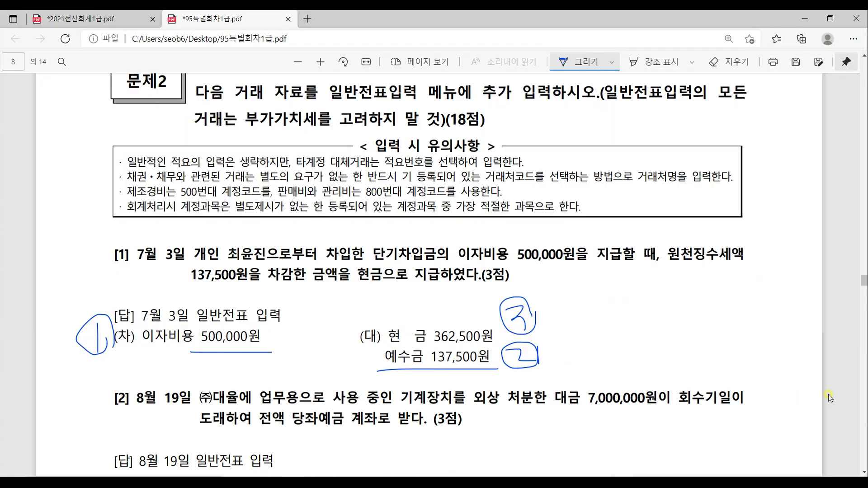
scroll(465, 389, down, 4)
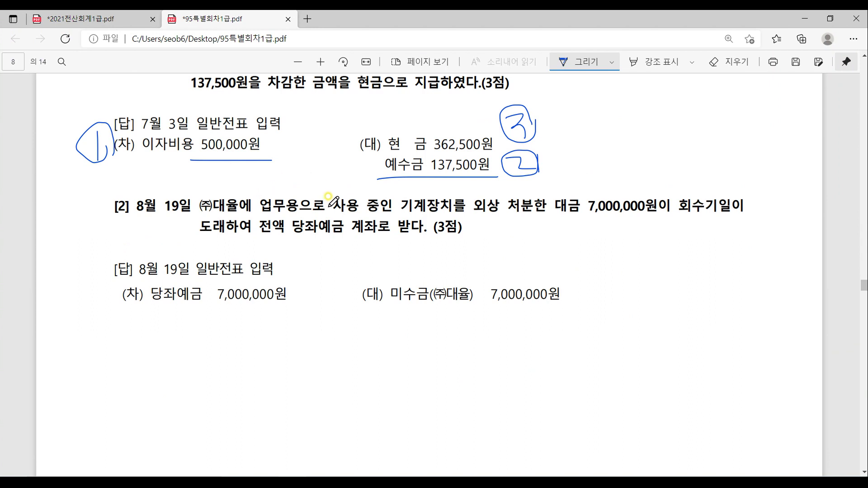
drag(514, 216, 541, 216)
drag(526, 216, 582, 218)
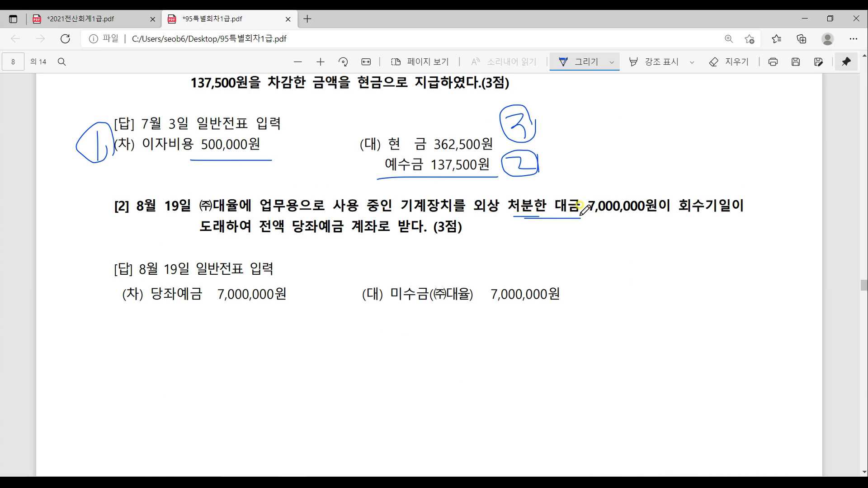
mouse_move(541, 226)
mouse_down()
mouse_move(542, 242)
mouse_move(563, 224)
mouse_move(574, 242)
mouse_move(582, 228)
mouse_move(594, 234)
mouse_move(588, 247)
mouse_move(601, 251)
mouse_up()
mouse_move(563, 191)
mouse_down()
mouse_move(654, 213)
mouse_move(639, 227)
mouse_up()
drag(280, 240, 443, 241)
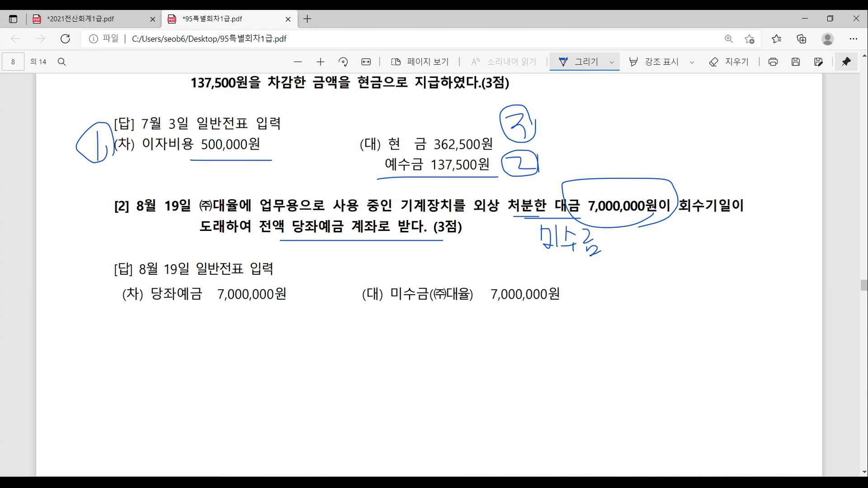
Switch to 일반전표입력 in KcLep and set the voucher date to August 19.
key(alt+Tab)
key(Escape)
key(Escape)
text(8)
key(Return)
text(19)
key(Return)
Enter a debit line for 당좌예금 (0102) with the amount 7,000,000.
text(3)
key(Return)
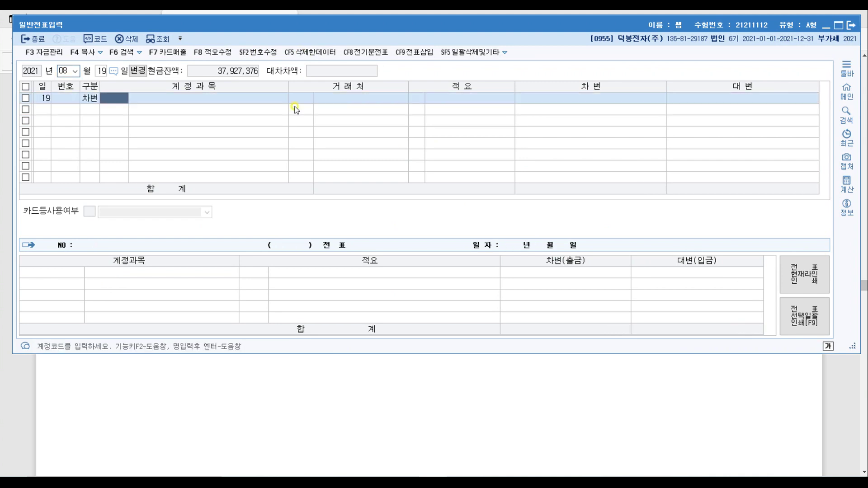
text(당좌)
key(Return)
key(Return)
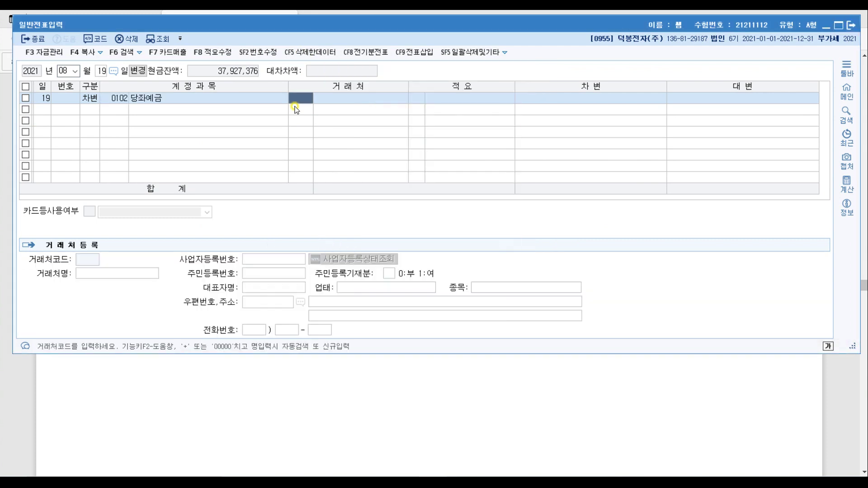
key(Return)
key(Return)
text(7,000,000)
key(Return)
Add a credit line and choose 미수금 (0120) as its account.
text(4)
key(Return)
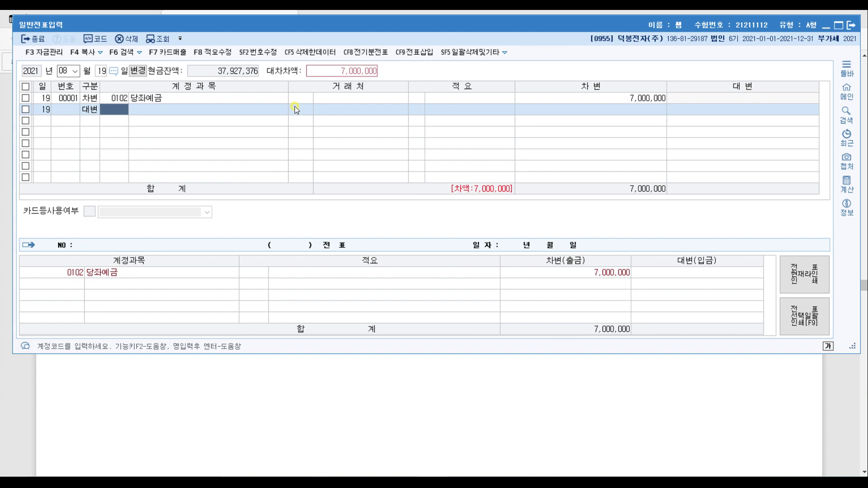
text(미수)
key(Return)
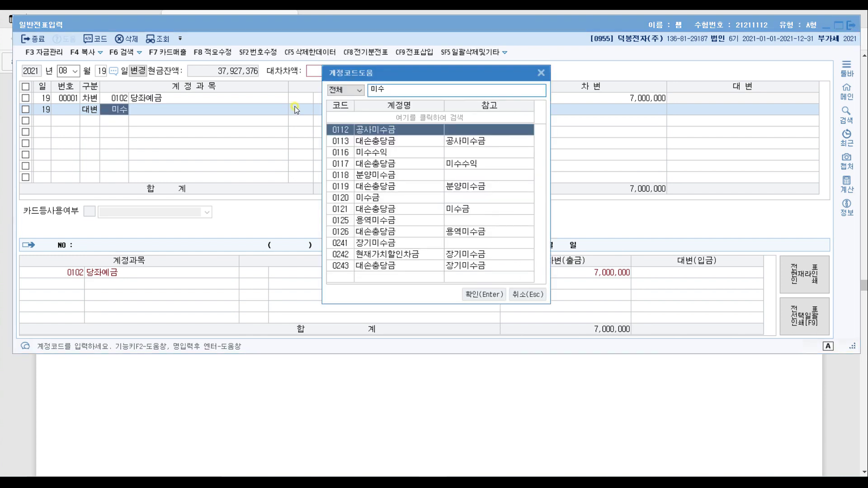
key(Down)
key(Down)
key(Down)
key(Down)
key(Down)
key(Down)
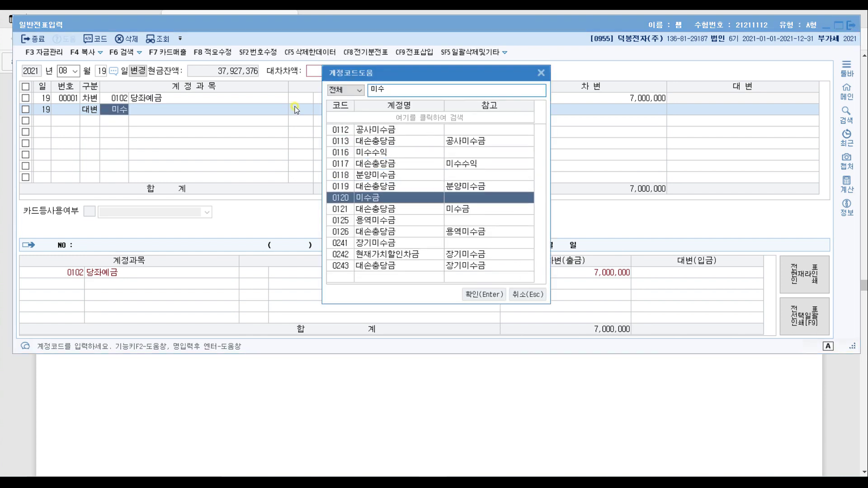
key(Return)
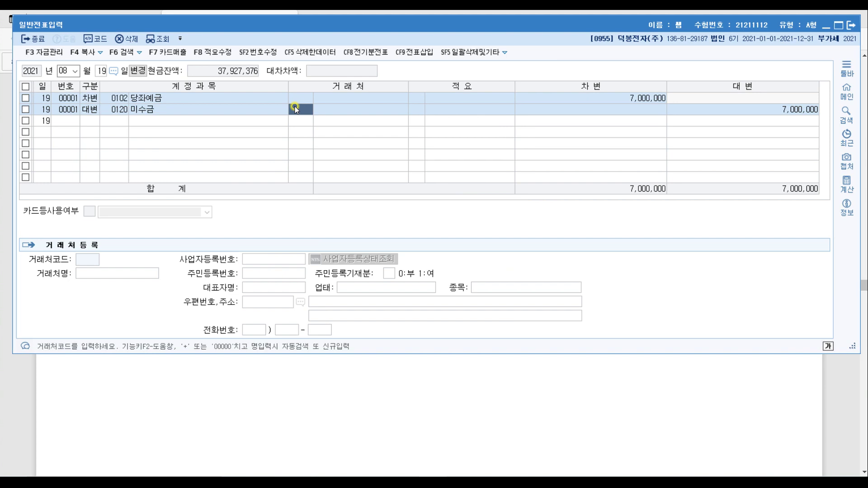
Assign (주)대율 as the counterparty of the 미수금 line and accept the credit amount of 7,000,000.
text(재율)
key(Return)
key(Escape)
key(Return)
key(Return)
key(Return)
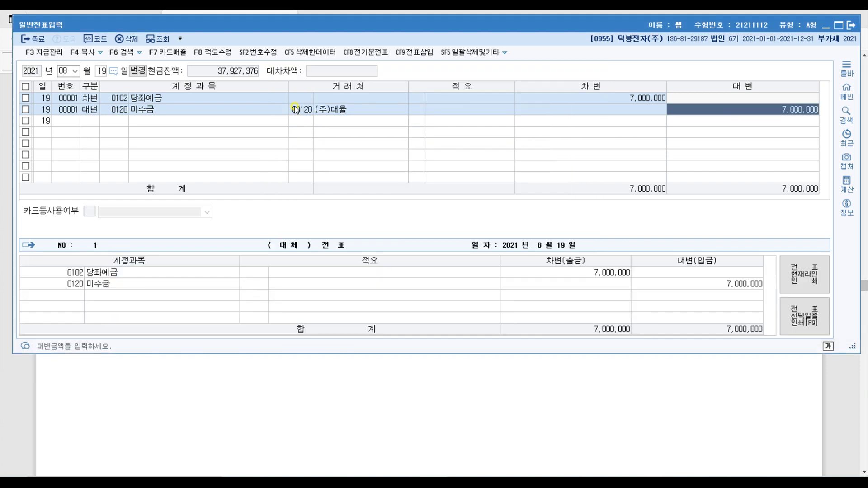
In question [3] of the exam PDF, underline 9월 10일 and 공장부지 사용목적, write 영업 above it and circle 토지.
click(844, 397)
scroll(345, 320, down, 15)
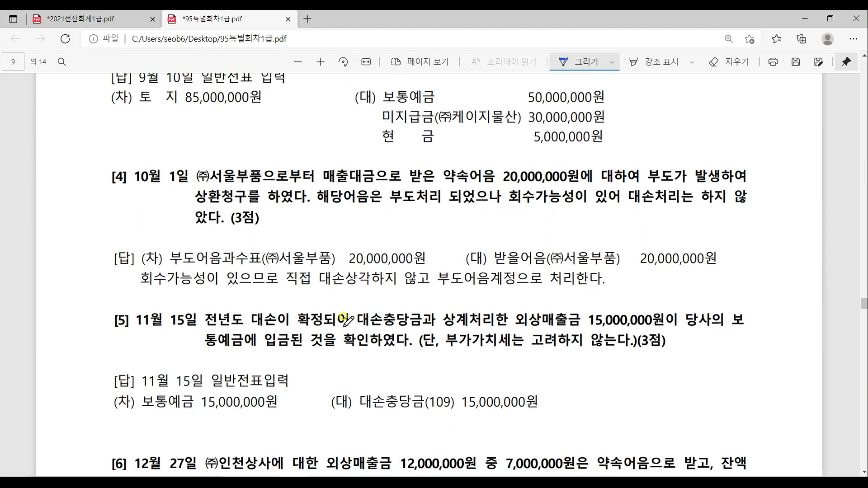
scroll(345, 320, up, 4)
drag(104, 202, 179, 200)
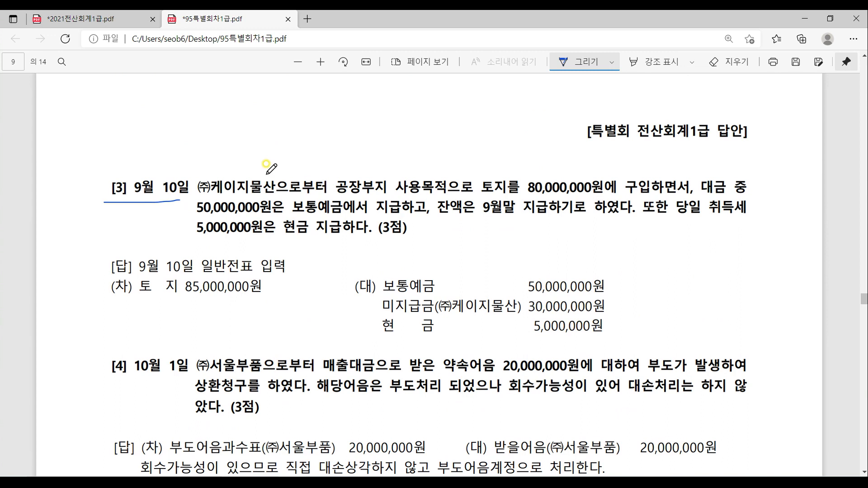
drag(337, 195, 450, 198)
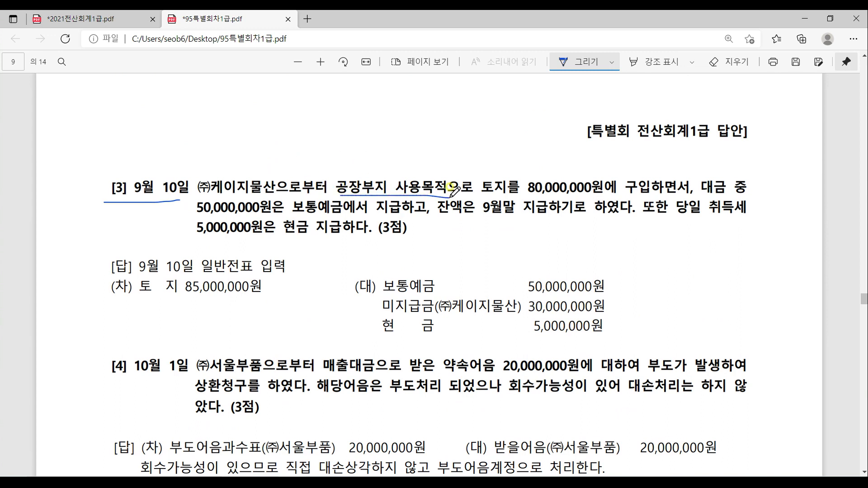
mouse_move(361, 147)
mouse_down()
mouse_move(368, 134)
mouse_move(375, 156)
mouse_move(367, 170)
mouse_move(393, 132)
mouse_move(392, 168)
mouse_move(401, 165)
mouse_up()
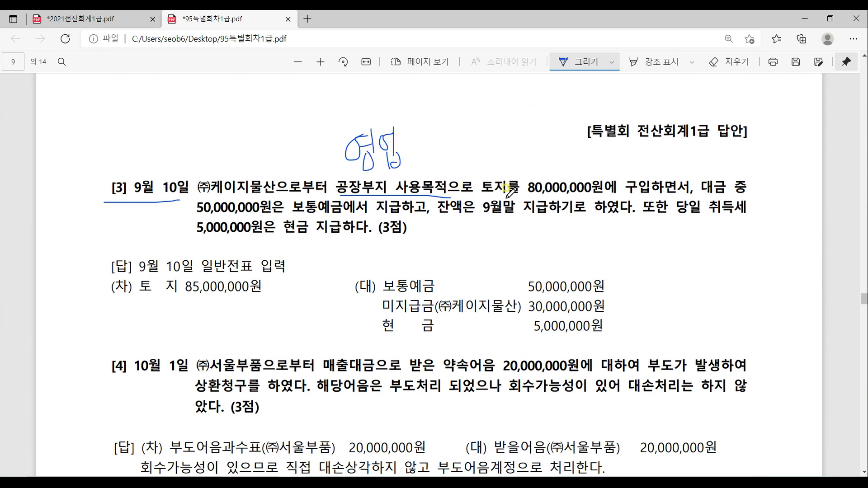
mouse_move(513, 198)
mouse_down()
mouse_move(514, 167)
mouse_move(511, 193)
mouse_up()
Underline 9월말 지급하기로 하였다, 당일 취득세 and 5,000,000원은 현금 지급하다 in question [3].
drag(483, 219, 624, 221)
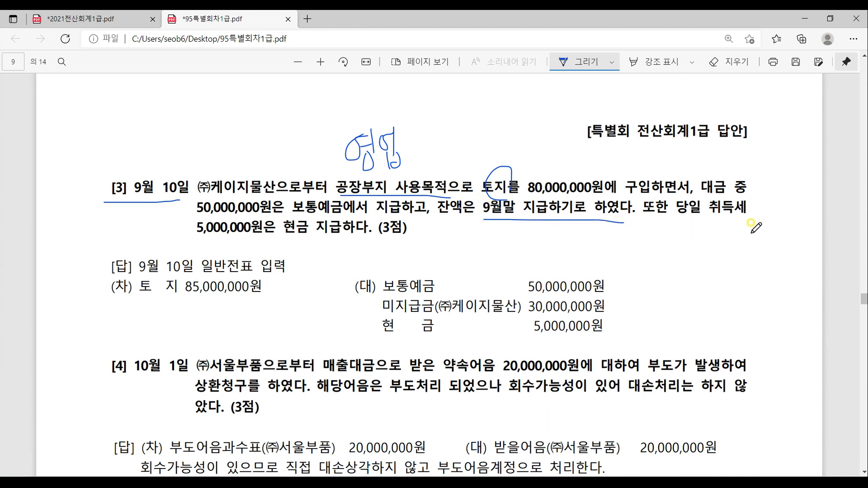
drag(684, 219, 763, 220)
drag(204, 235, 361, 237)
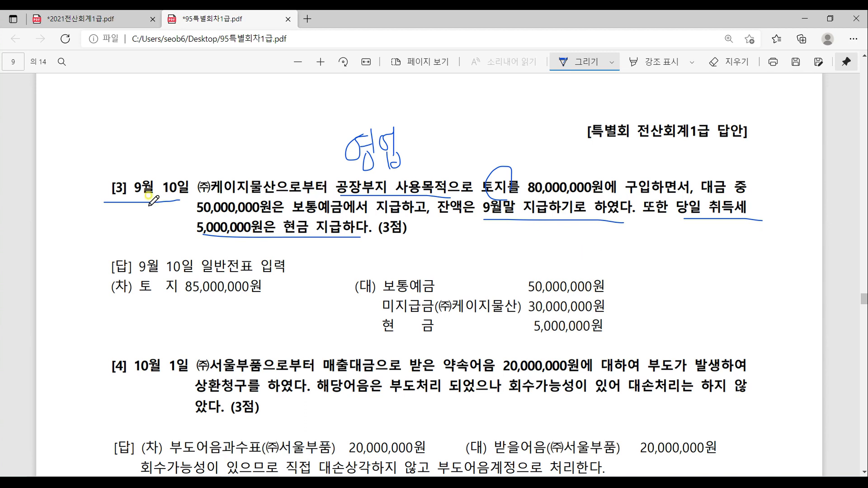
Mark the answer lines 토지, 보통예금, 미지급금 and 현금 with circled numbers 1 to 4 and underline the 취득세 cash payment again.
mouse_move(95, 273)
mouse_down()
mouse_move(90, 303)
mouse_move(107, 280)
mouse_up()
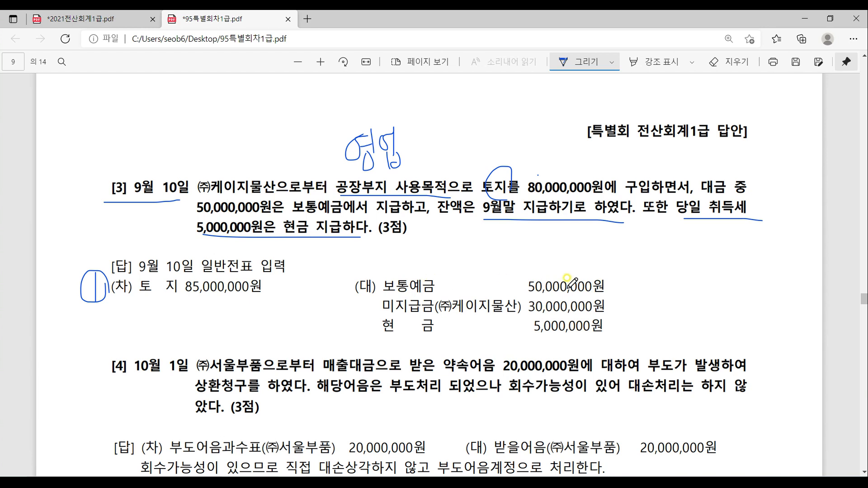
mouse_move(622, 274)
mouse_down()
mouse_move(635, 284)
mouse_move(632, 264)
mouse_up()
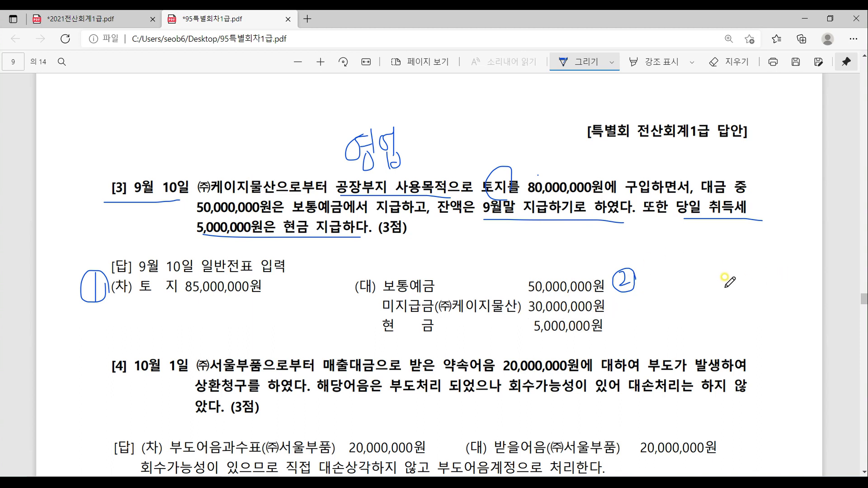
mouse_move(633, 304)
mouse_down()
mouse_move(642, 305)
mouse_move(635, 322)
mouse_move(647, 296)
mouse_up()
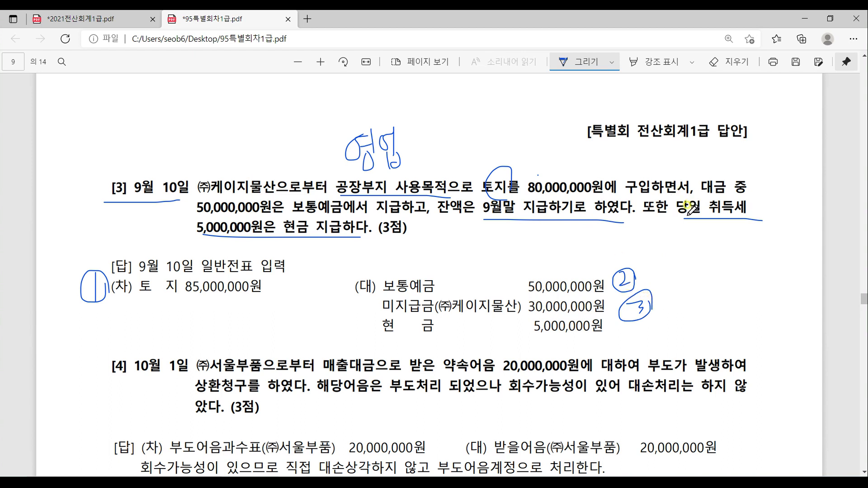
drag(674, 219, 774, 219)
drag(193, 236, 356, 238)
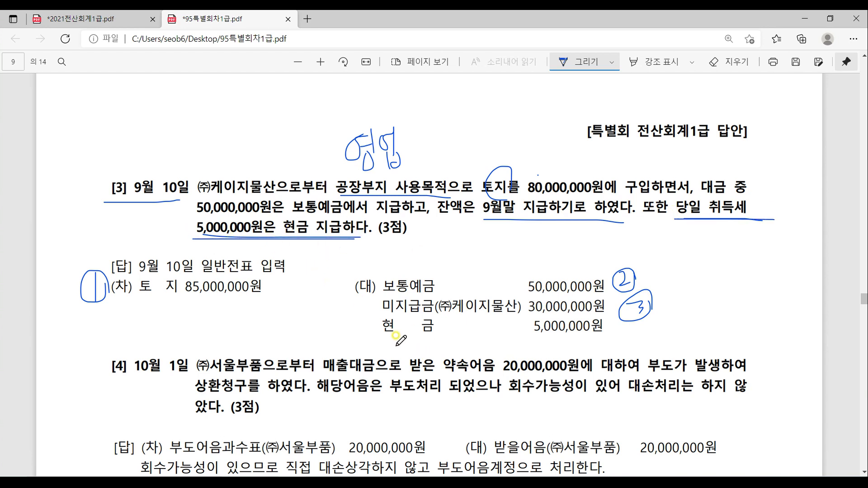
drag(625, 294, 647, 298)
mouse_move(631, 326)
mouse_down()
mouse_move(638, 339)
mouse_move(632, 355)
mouse_move(643, 326)
mouse_up()
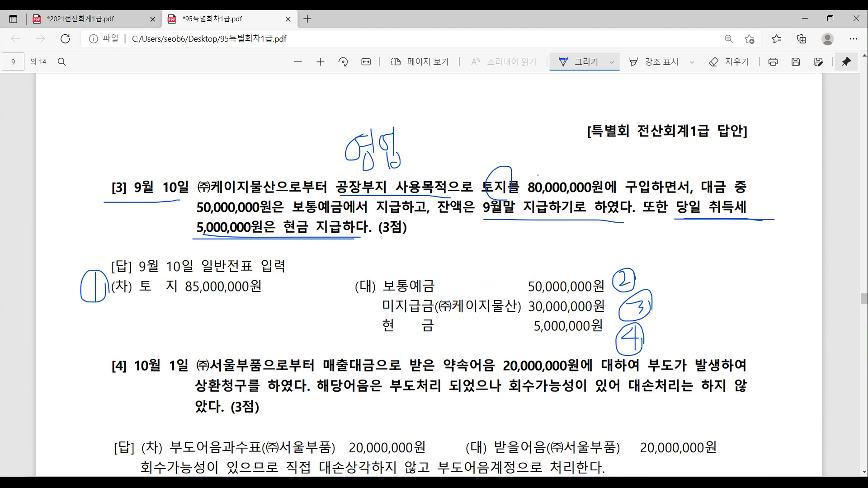
Switch back to 일반전표입력 in KcLep and set the voucher date to September 10.
key(alt+Tab)
click(68, 71)
text(9)
key(Return)
text(10)
key(Return)
Enter a debit line for 토지 (0201) with the amount 85,000,000.
text(3)
key(Return)
text(201)
key(Return)
key(Return)
key(Return)
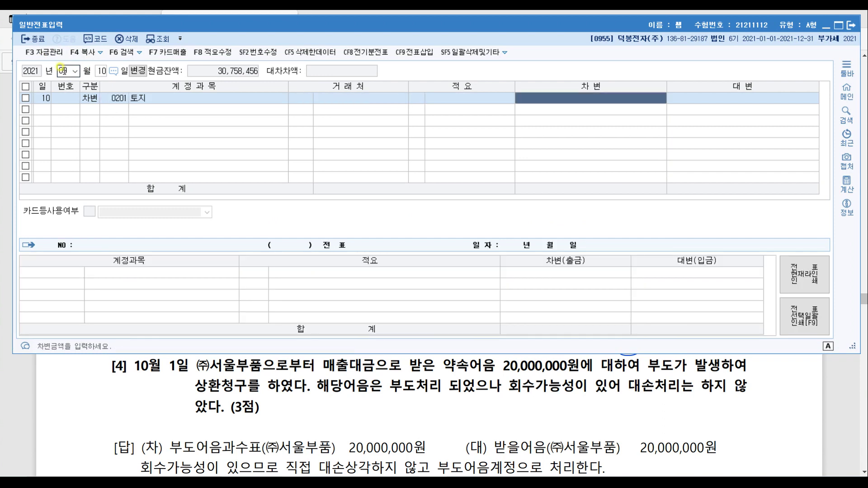
text(85000000)
key(Return)
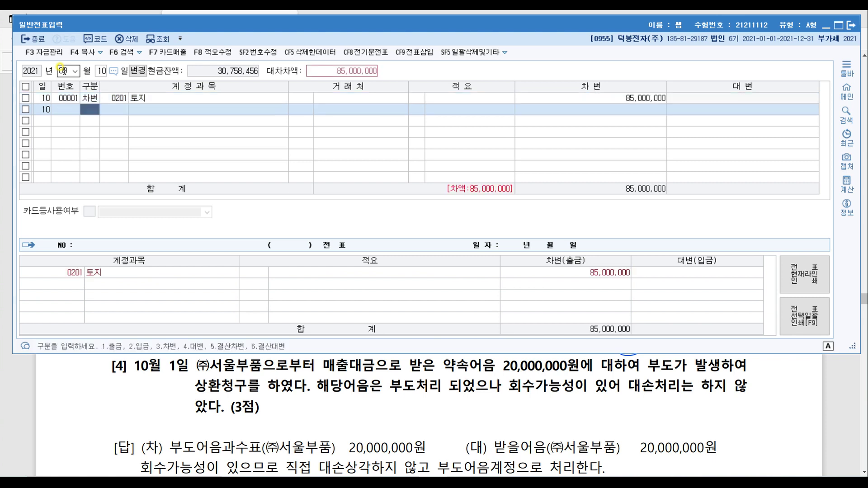
Enter a credit line for 보통예금 (0103) with the amount 50,000,000.
text(4)
key(Return)
key(Hangul)
text(보통)
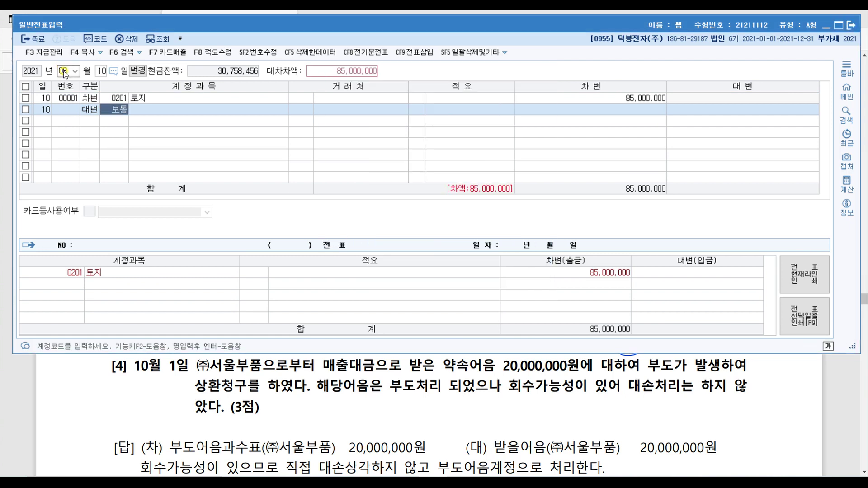
key(Return)
key(Return)
key(Return)
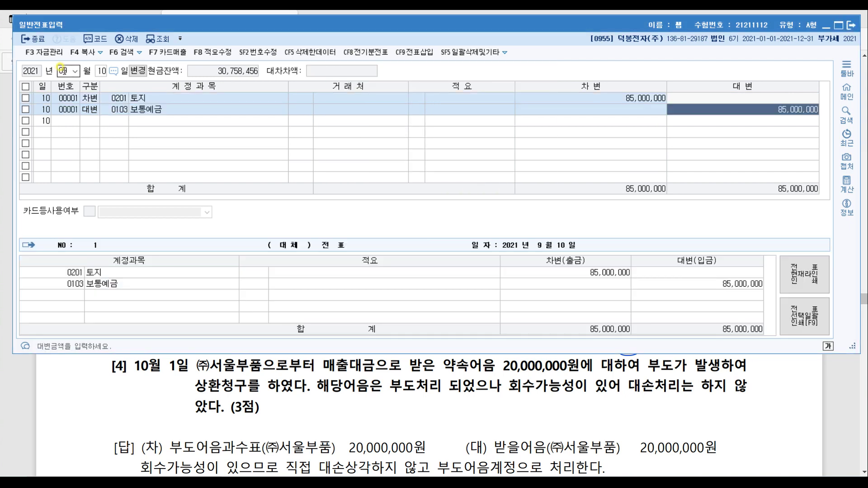
text(50000000)
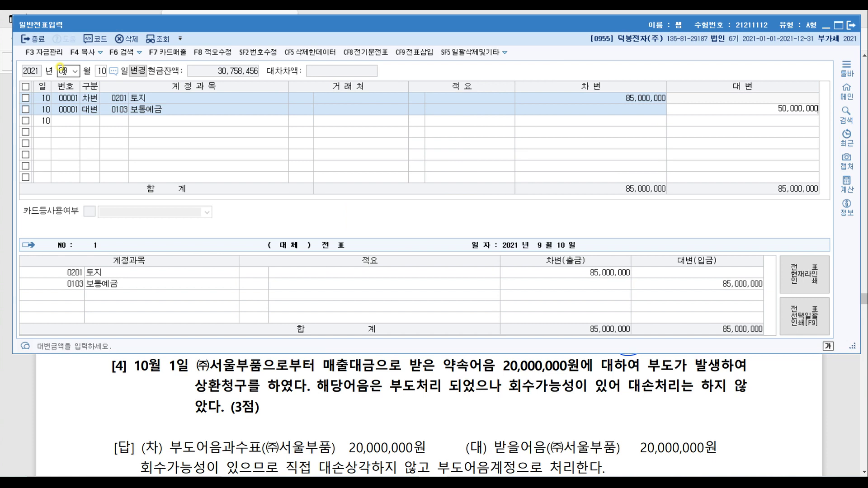
key(Return)
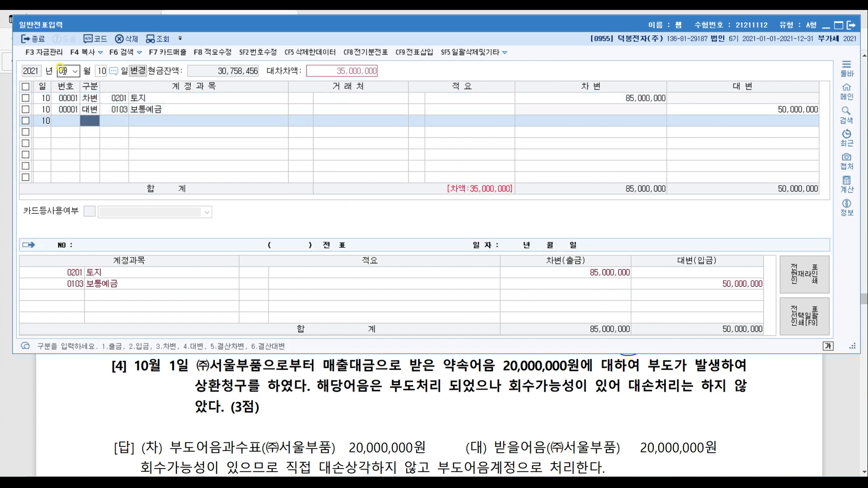
Enter a credit line for 미지급금 (0253) with counterparty (주)케이지물산 and the amount 30,000,000.
text(4)
key(Return)
text(미ㅈㅣ)
key(Return)
key(Return)
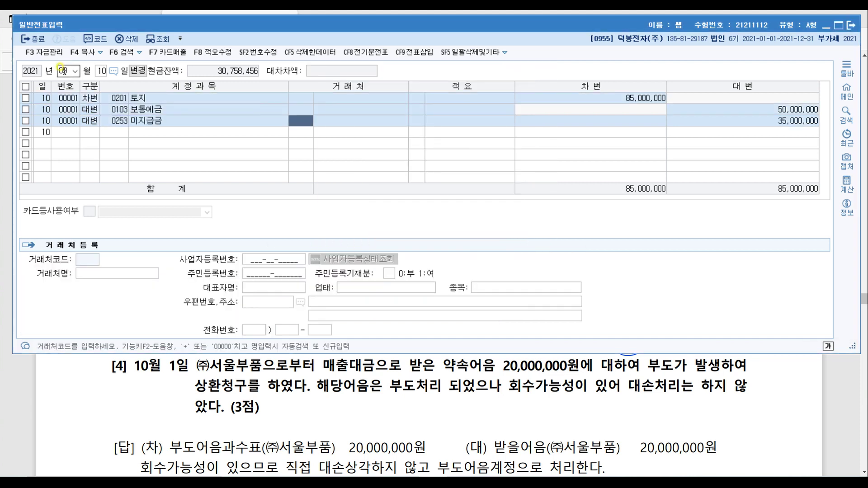
text(케이)
key(Return)
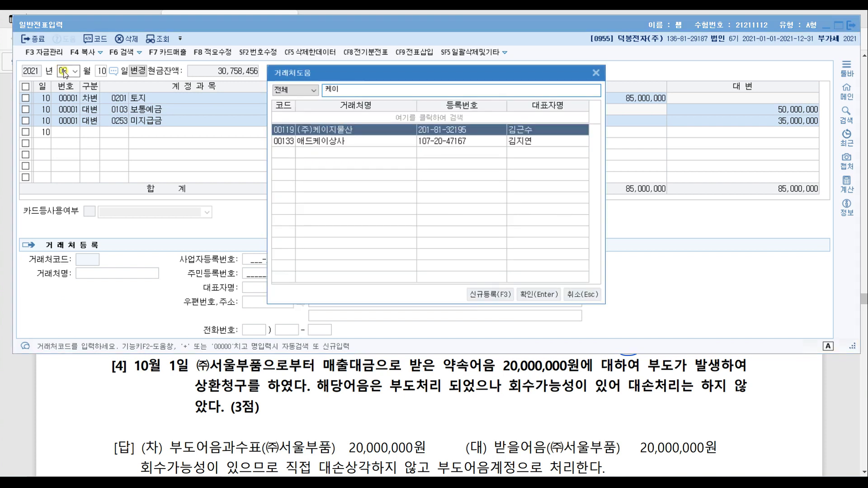
key(Return)
key(Return)
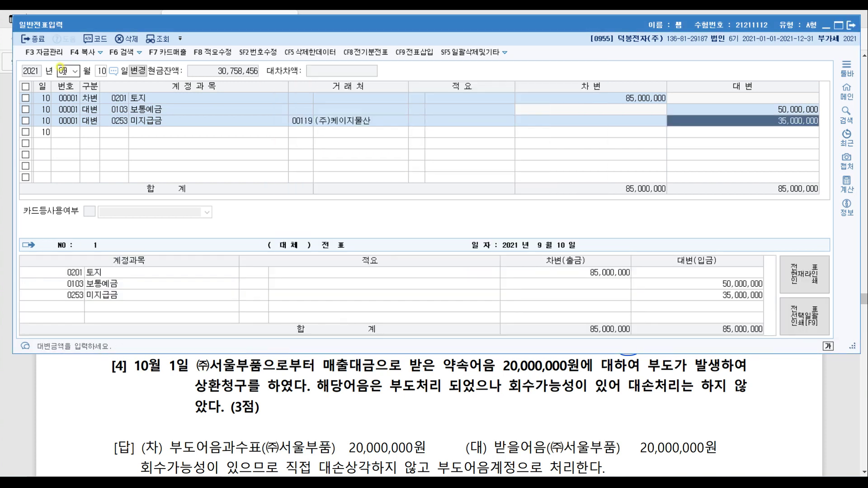
text(30000000)
key(Return)
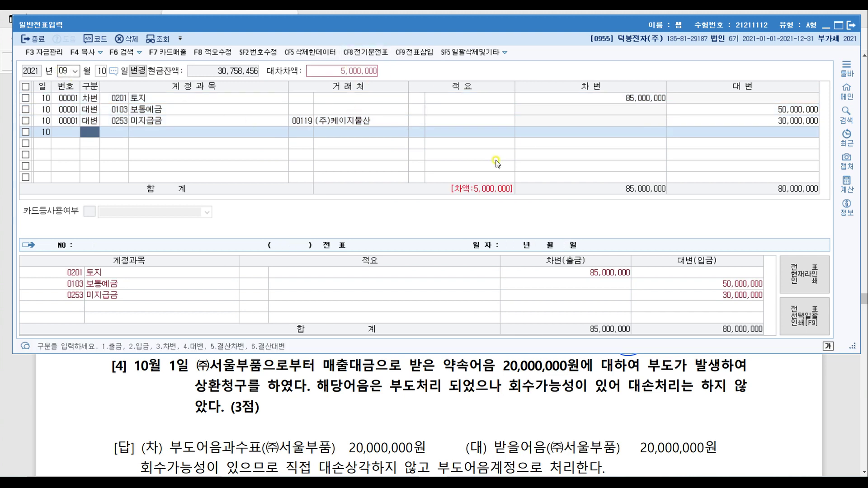
Enter a credit line for 현금 (0101) with the amount 5,000,000.
text(4)
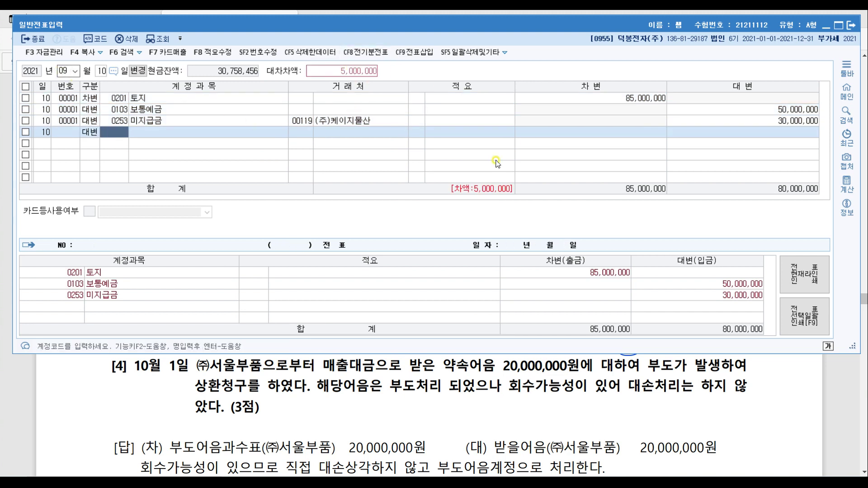
text(101)
key(Return)
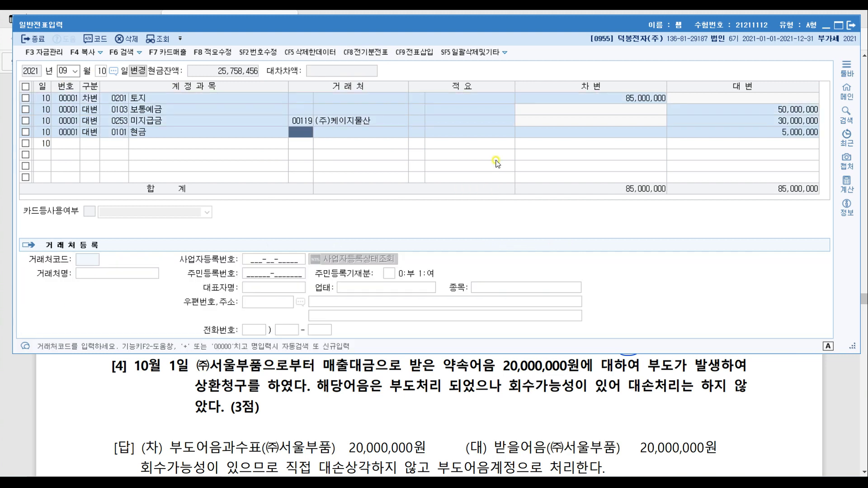
key(Return)
key(Return)
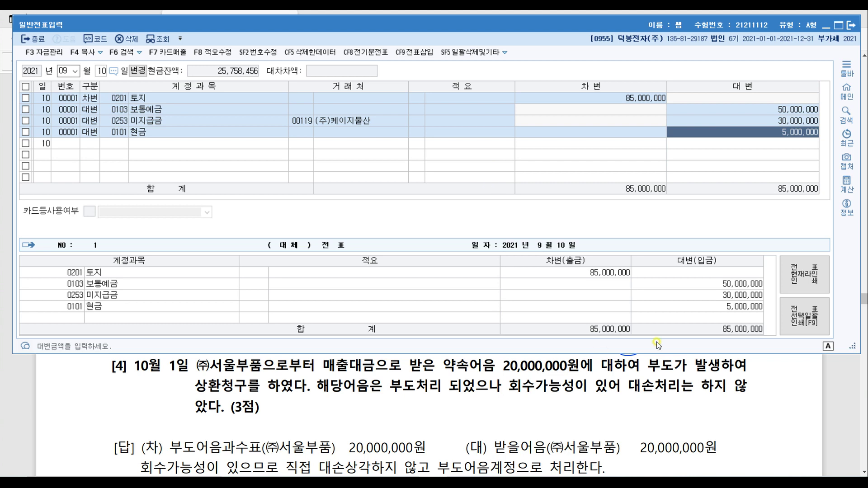
In question [4] of the exam PDF, underline 매출대금으로 받은 약속어음, write 받을어음 above it and underline 해당어음은 부도처리 되었으나.
click(848, 405)
scroll(723, 350, down, 5)
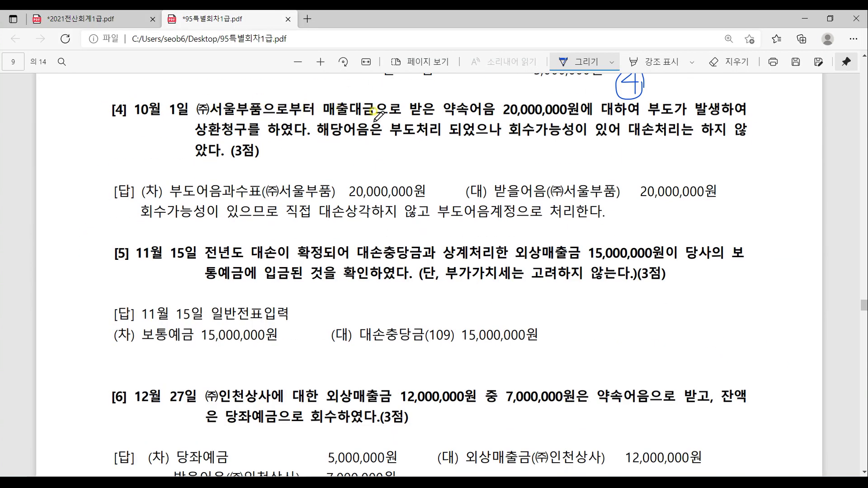
drag(322, 116, 498, 116)
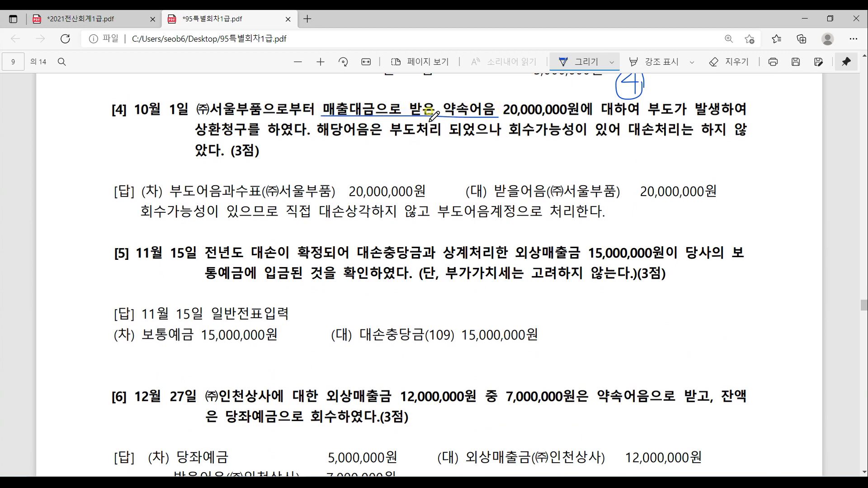
mouse_move(406, 87)
mouse_down()
mouse_move(428, 86)
mouse_move(429, 98)
mouse_move(433, 84)
mouse_move(458, 97)
mouse_move(462, 84)
mouse_move(477, 84)
mouse_move(483, 97)
mouse_up()
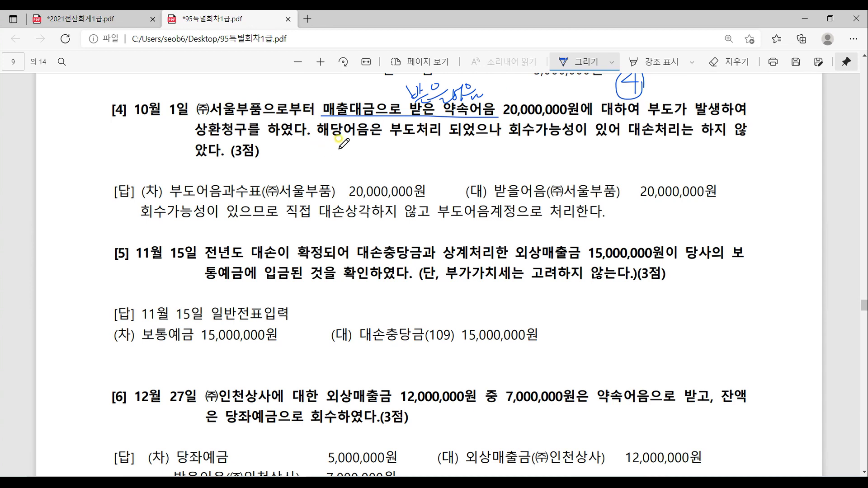
drag(324, 142, 490, 143)
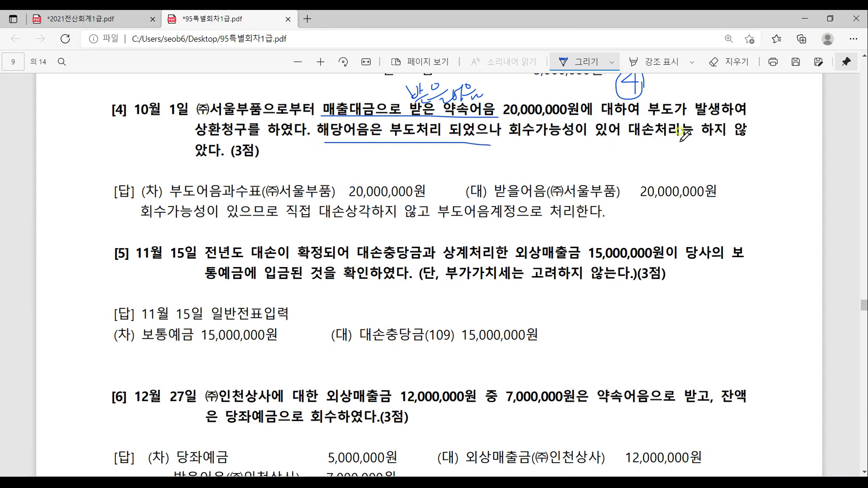
In question [4], underline 대손처리는 하지 않 and handwrite the notes "1. 대손 → 처리" and "2. 부 - 어" beside the answer.
drag(646, 135, 763, 136)
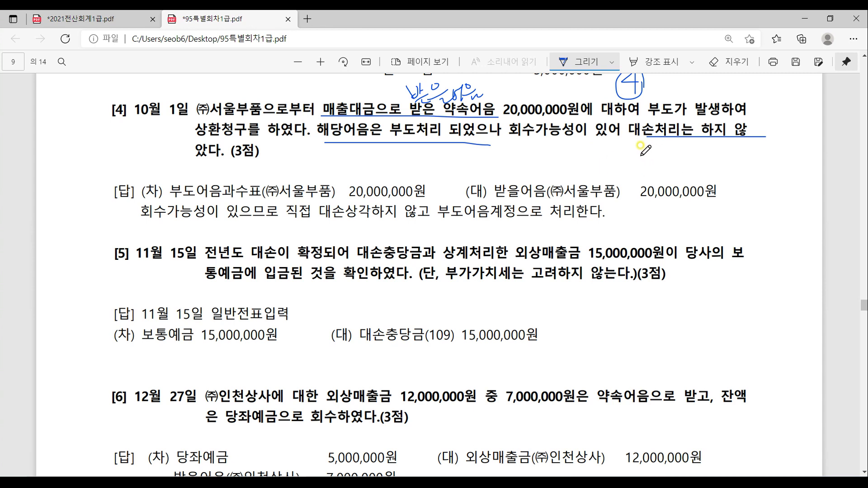
mouse_move(657, 157)
mouse_down()
mouse_move(658, 169)
mouse_move(692, 157)
mouse_move(704, 177)
mouse_move(703, 161)
mouse_move(720, 161)
mouse_move(724, 171)
mouse_move(775, 157)
mouse_move(783, 171)
mouse_move(806, 173)
mouse_up()
drag(659, 216, 672, 223)
click(674, 222)
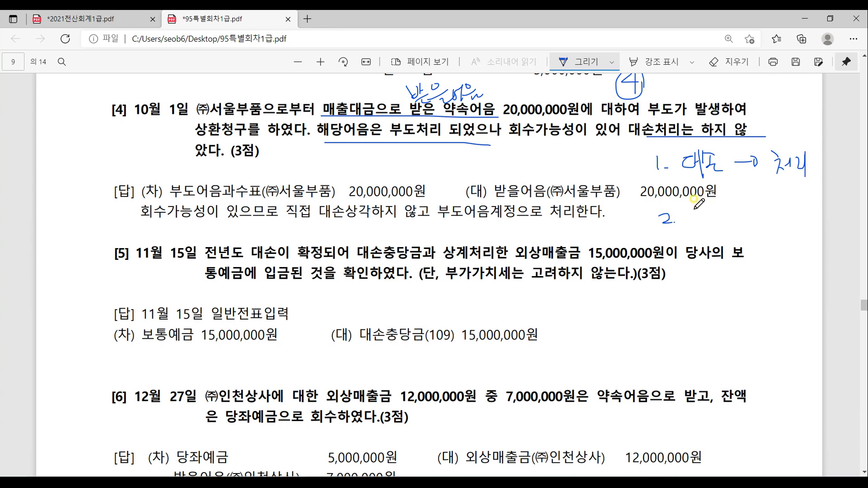
drag(692, 204, 706, 214)
mouse_move(697, 210)
mouse_down()
mouse_move(717, 218)
mouse_move(713, 227)
mouse_move(739, 216)
mouse_up()
mouse_move(746, 205)
mouse_down()
mouse_move(751, 215)
mouse_move(760, 210)
mouse_up()
drag(762, 204, 762, 219)
click(772, 217)
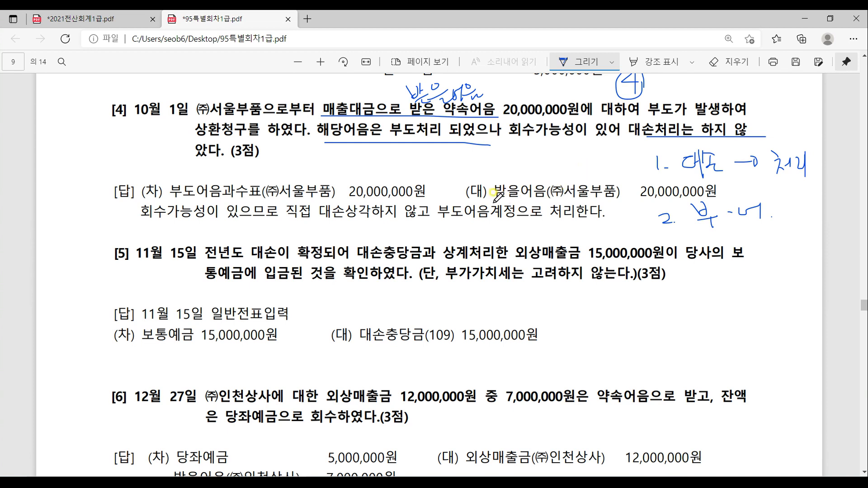
In the answer to question [4], underline 받을어음 and 부도어음과수표 and number them 1 and 2.
drag(491, 199, 729, 202)
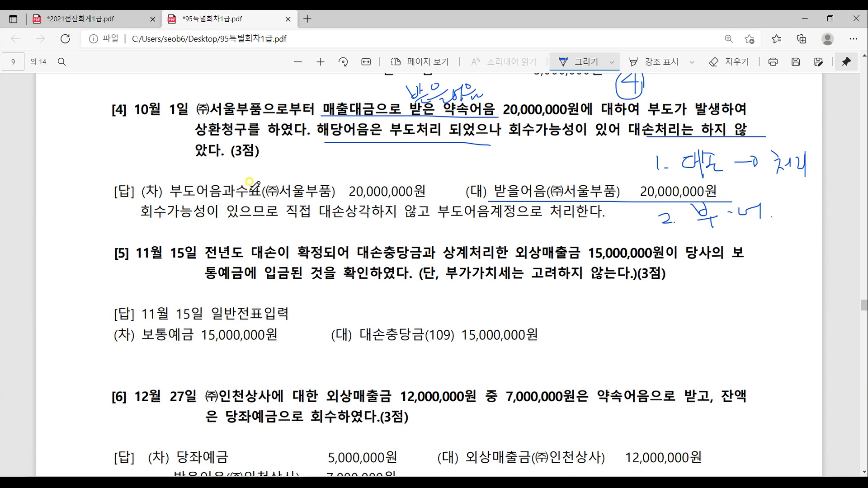
drag(173, 202, 265, 205)
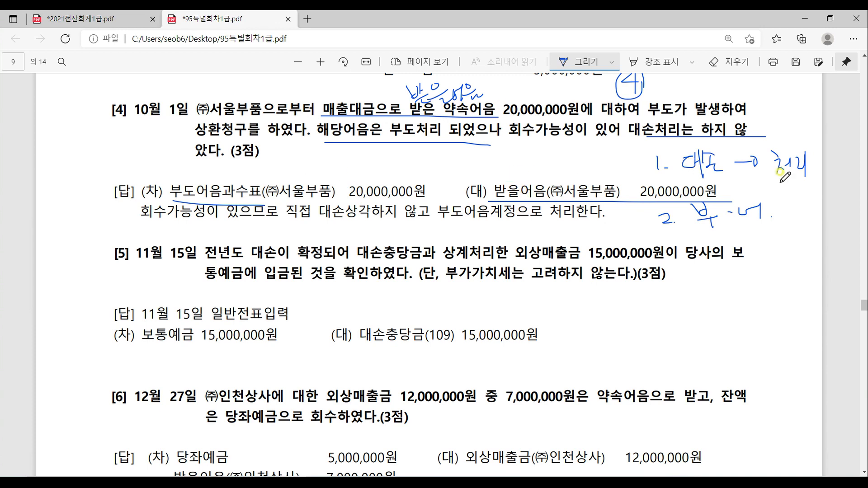
drag(732, 181, 731, 182)
drag(103, 184, 128, 180)
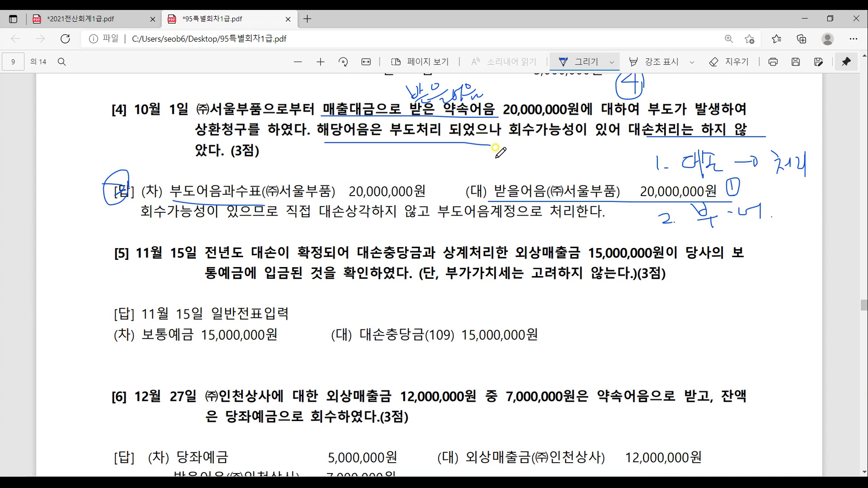
Switch to KcLep's 일반전표입력 and set the voucher date to October 1 (10월 1일).
key(alt+Tab)
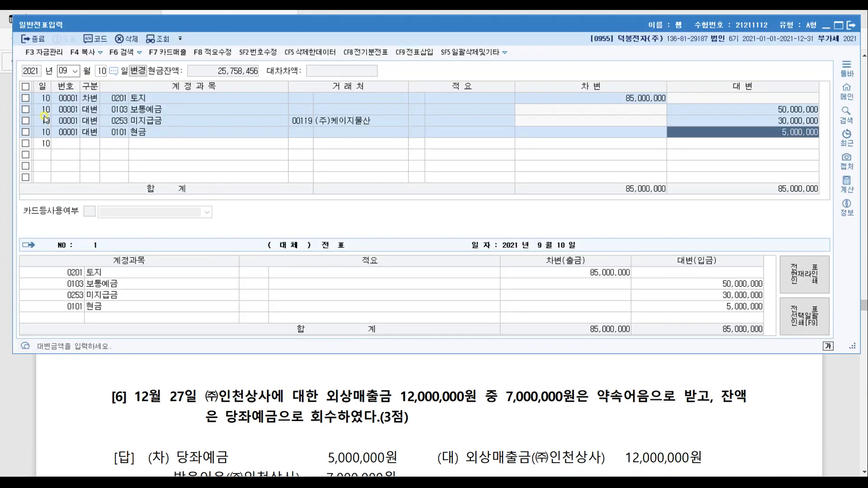
click(62, 71)
text(10)
key(Return)
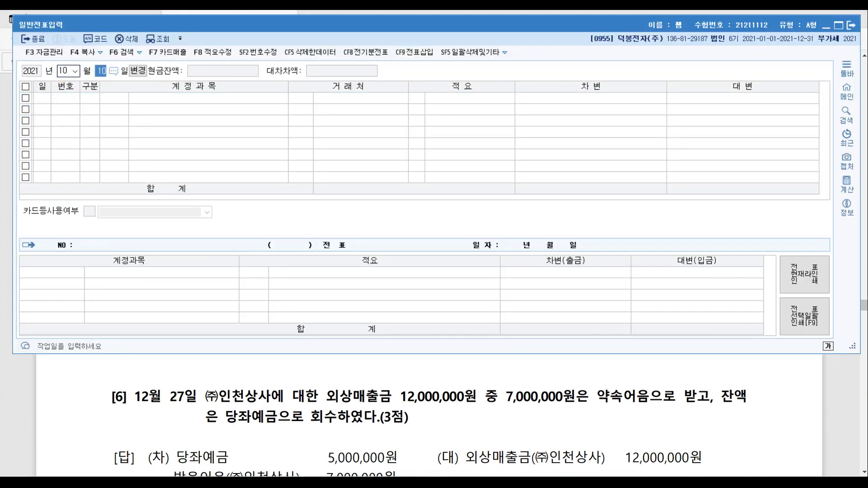
text(1)
key(Return)
Enter a credit line for 받을어음 (0110) with counterparty (주)서울부품 and the amount 20,000,000.
text(4)
key(Return)
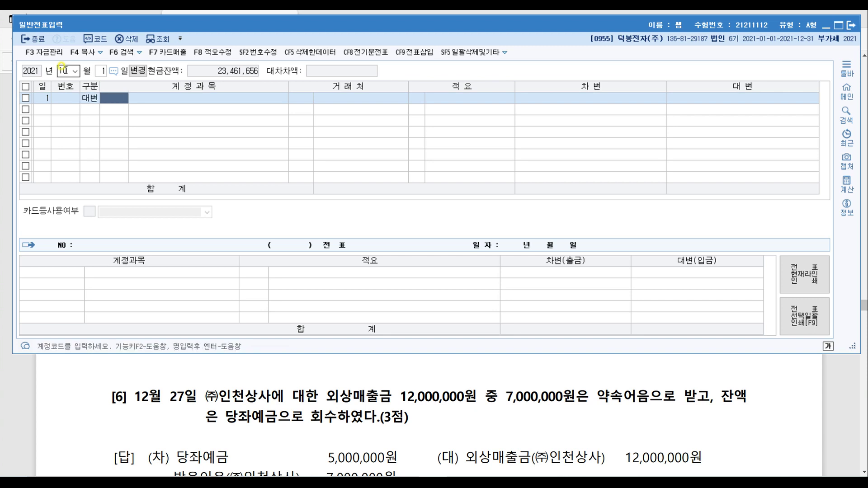
text(받을)
key(Return)
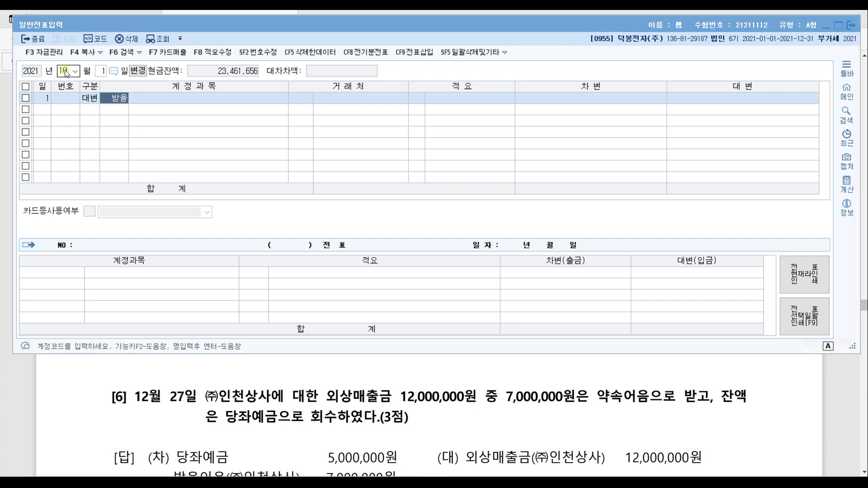
key(Return)
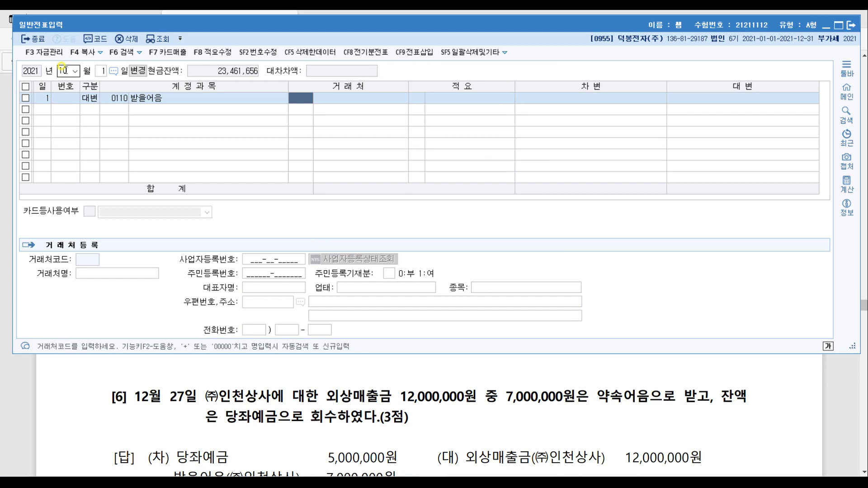
text(서울)
key(Return)
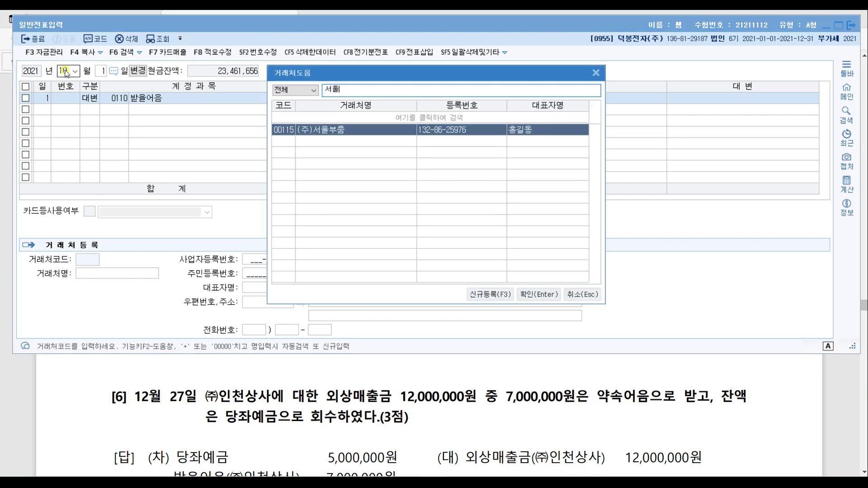
key(Return)
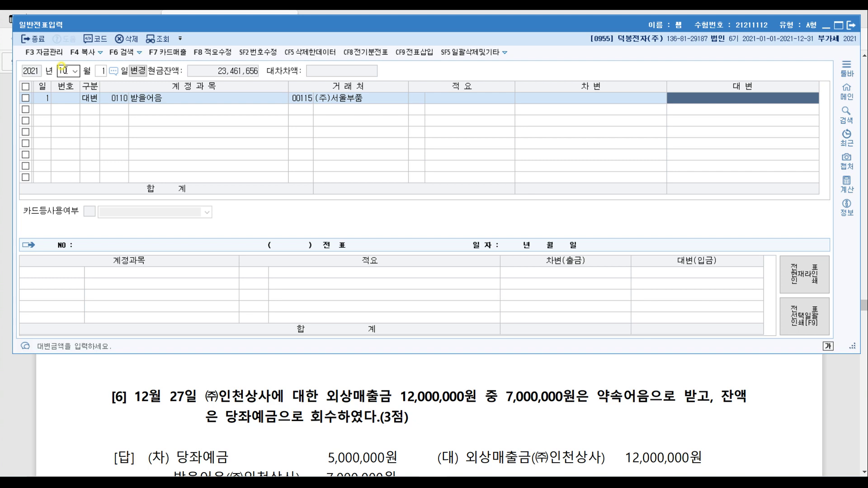
text(20000000)
key(Return)
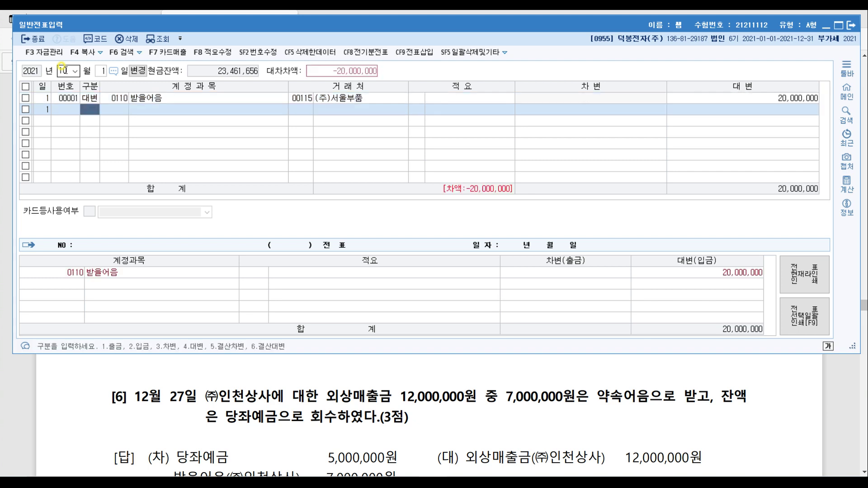
Enter a debit line for 부도어음과수표 (0246) with counterparty (주)서울부품 and the amount 20,000,000.
text(3)
key(Return)
text(부도)
key(Return)
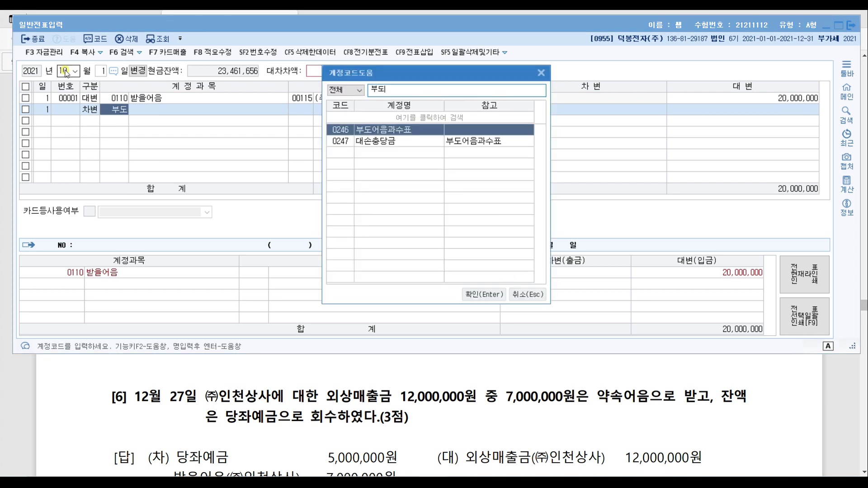
key(Return)
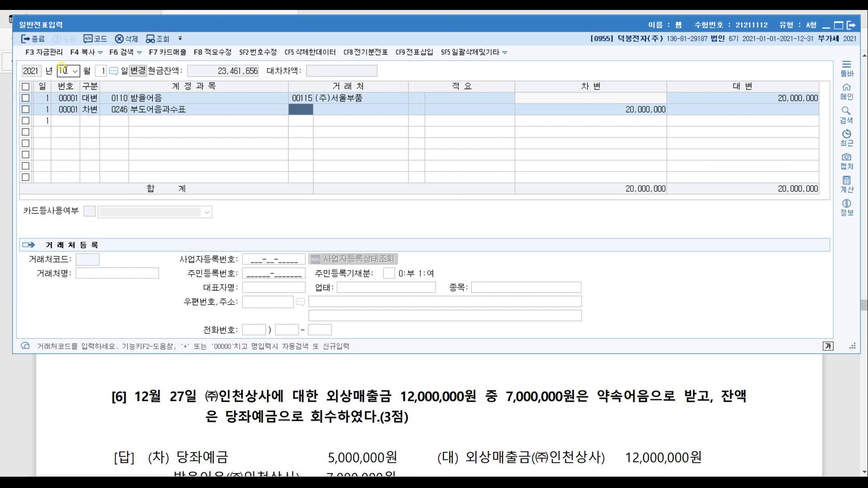
key(Return)
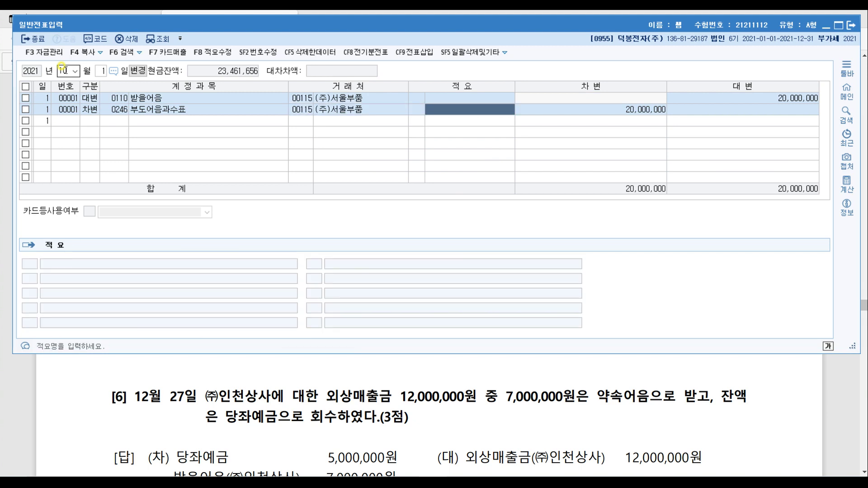
key(Return)
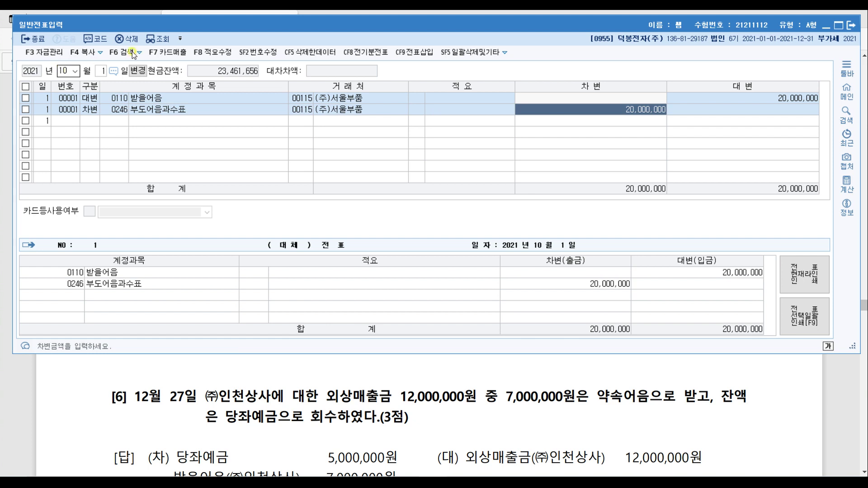
In question [5] of the exam PDF, underline 대손이 확정되어, check 외상매출금, and underline the 15,000,000원 deposit into 보통예금.
click(834, 415)
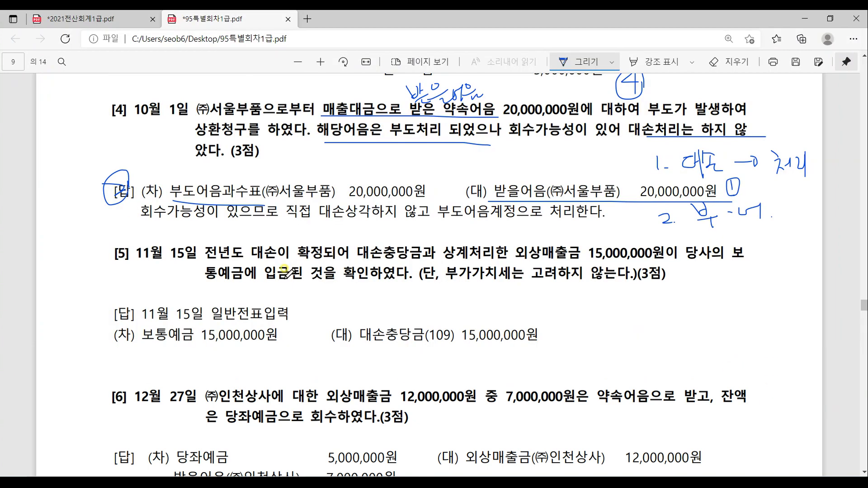
scroll(285, 273, down, 3)
mouse_move(204, 135)
mouse_down()
mouse_move(218, 135)
mouse_move(195, 110)
mouse_move(251, 127)
mouse_move(342, 134)
mouse_up()
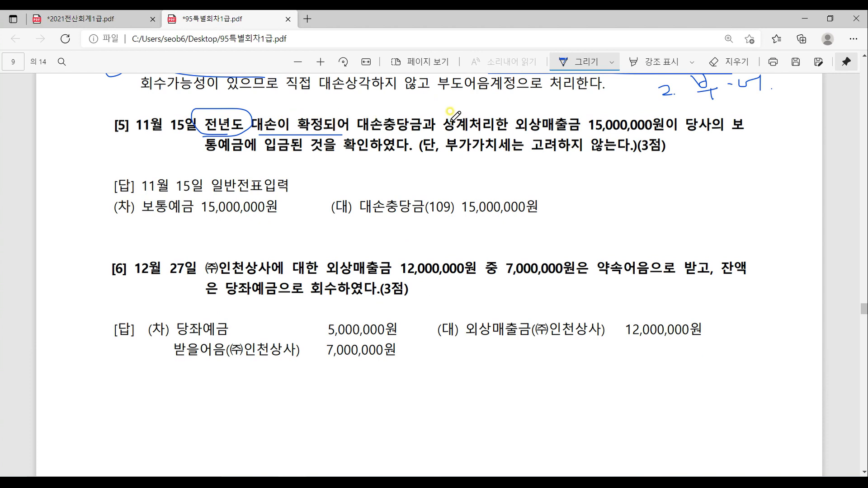
mouse_move(560, 112)
mouse_down()
mouse_move(572, 105)
mouse_move(584, 132)
mouse_move(755, 130)
mouse_up()
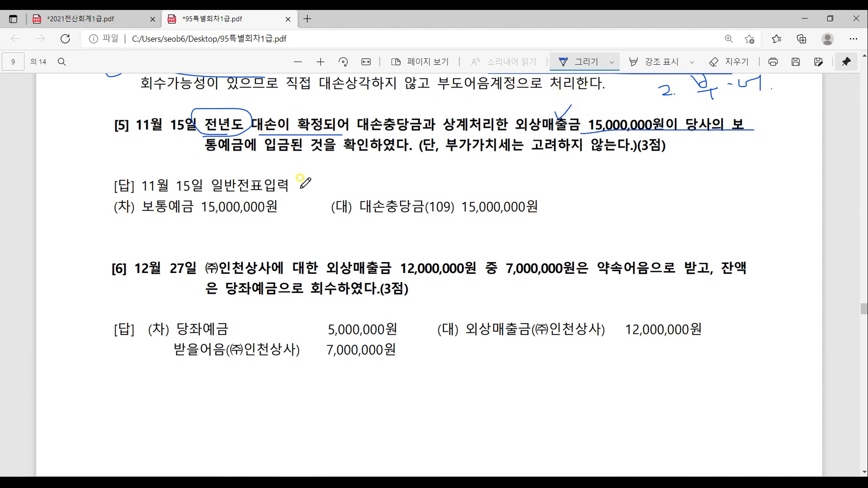
drag(199, 158, 425, 157)
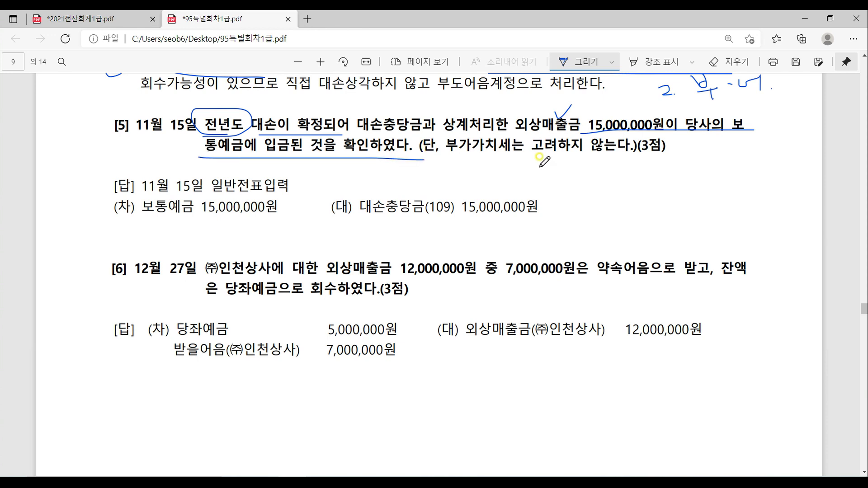
Cross out 외상매출금 in question [5] and underline the 보통예금 and 대손충당금(109) entries in its answer.
drag(572, 119, 564, 161)
drag(542, 119, 594, 158)
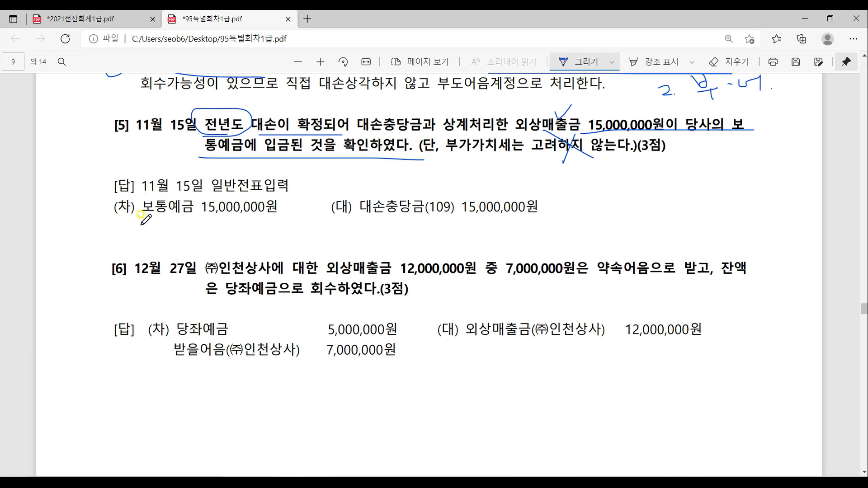
drag(131, 218, 328, 215)
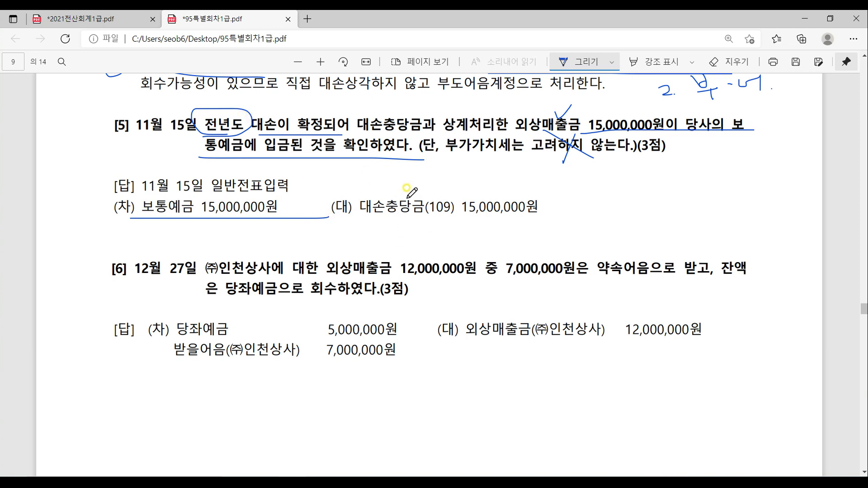
drag(359, 221, 661, 223)
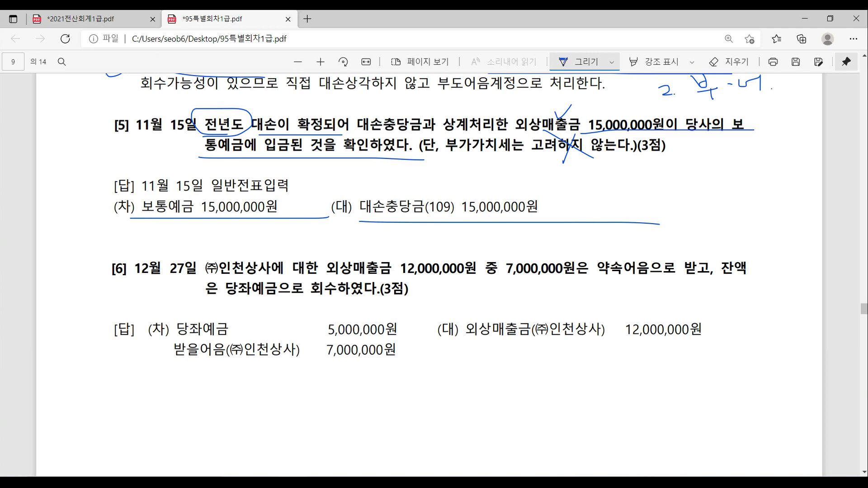
Switch to KcLep's 일반전표입력 and set the voucher date to November 15 (11월 15일).
key(alt+Tab)
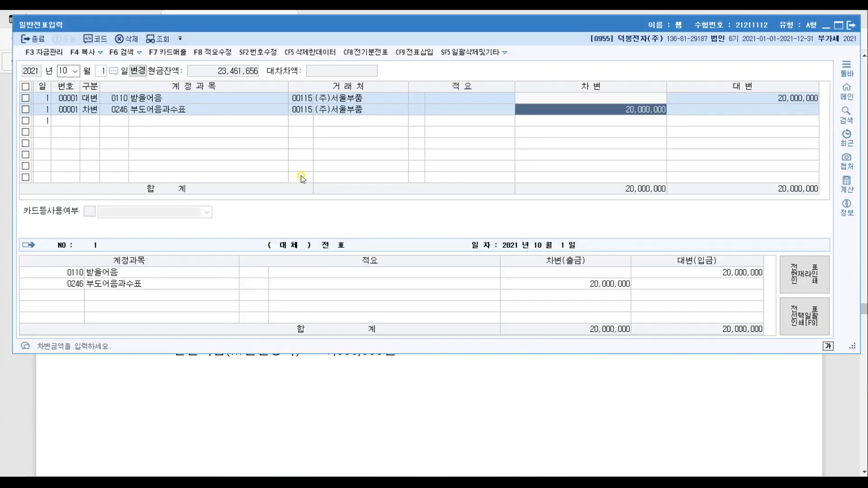
text(11)
key(Return)
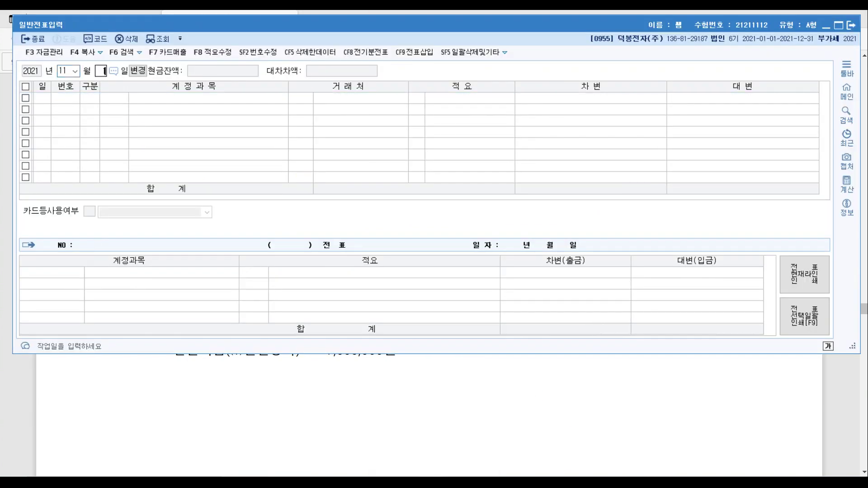
text(15)
key(Return)
Enter a debit line for 보통예금 (0103) with the amount 15,000,000.
text(3)
key(Return)
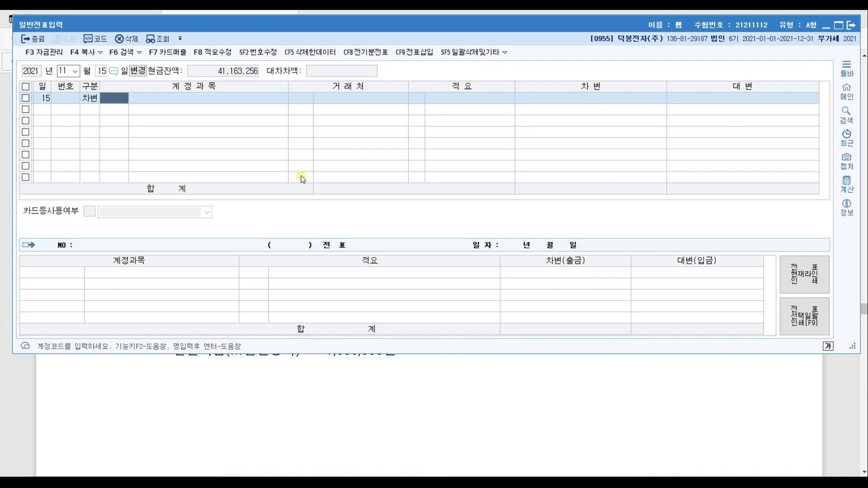
text(보통)
key(Return)
key(Return)
key(Return)
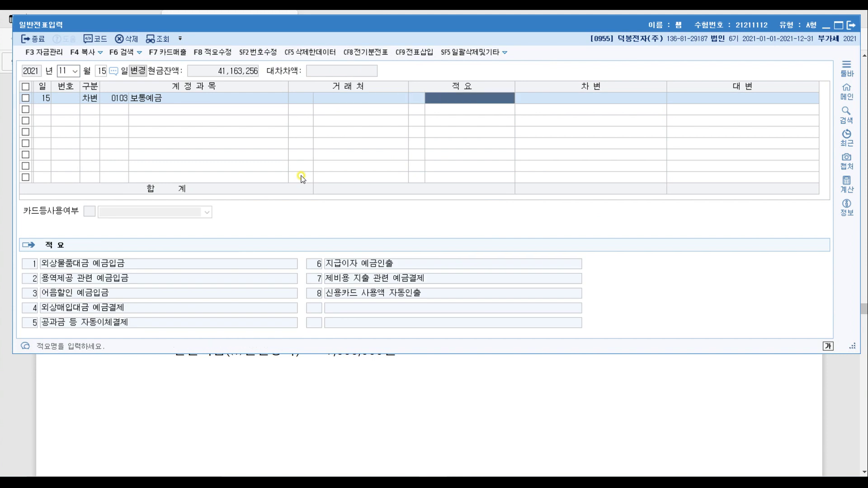
key(Return)
text(15000000)
key(Return)
Enter a credit line for the 외상매출금 allowance account 대손충당금 (0109) with the amount 15,000,000.
text(4)
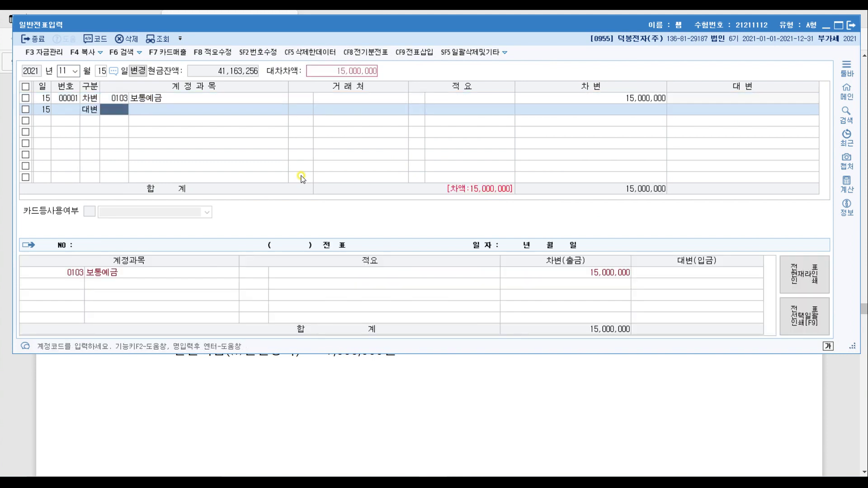
text(대손)
key(Return)
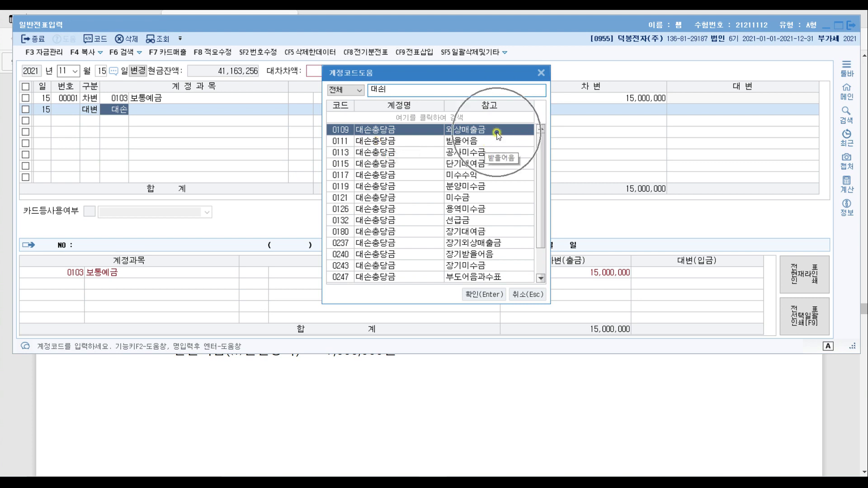
key(Return)
key(Return)
key(Return)
key(Return)
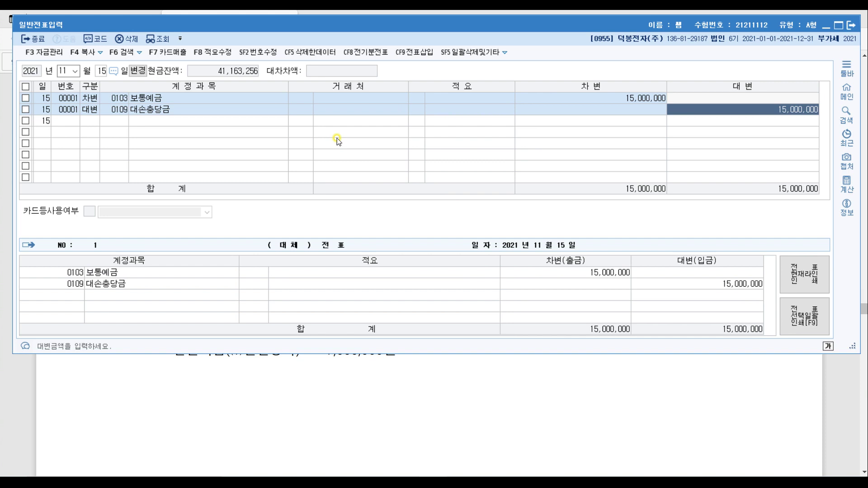
In question [6] of the exam PDF, underline 12월 27일 and number the 외상매출금 and 받을어음 answer entries 1 and 2.
click(833, 398)
drag(141, 281, 204, 285)
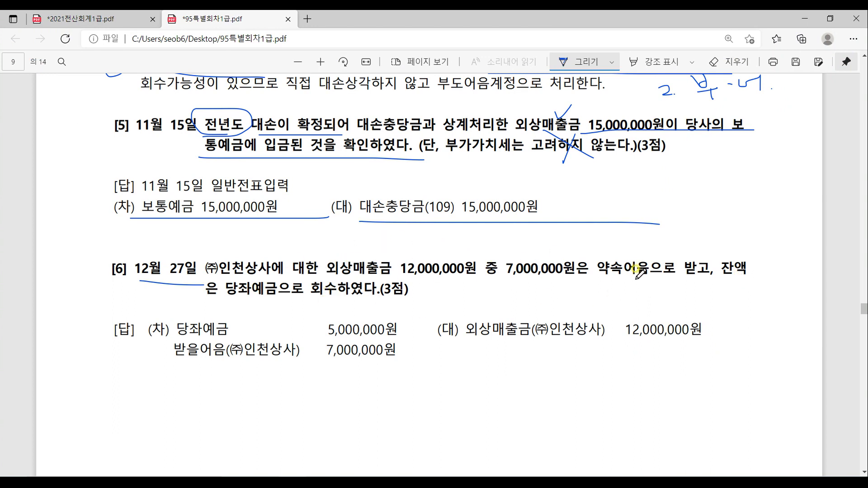
mouse_move(740, 320)
mouse_down()
mouse_move(740, 337)
mouse_move(750, 325)
mouse_move(748, 338)
mouse_up()
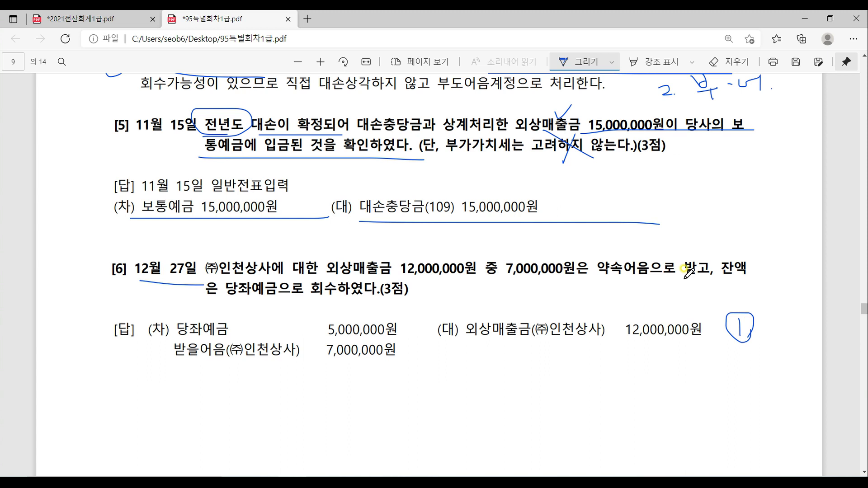
mouse_move(158, 349)
mouse_down()
mouse_move(159, 360)
mouse_move(149, 353)
mouse_move(159, 359)
mouse_move(160, 344)
mouse_move(145, 363)
mouse_move(156, 346)
mouse_move(151, 355)
mouse_move(163, 360)
mouse_up()
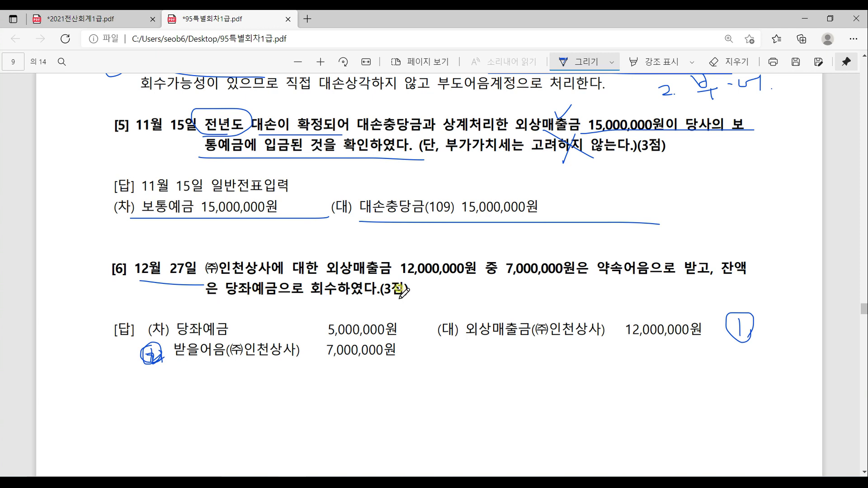
Number the 당좌예금 answer entry 3 in the exam PDF, and set the voucher date to December 27 (12월 27일) in KcLep's 일반전표입력.
mouse_move(134, 311)
mouse_down()
mouse_move(140, 327)
mouse_move(132, 306)
mouse_move(153, 302)
mouse_move(142, 328)
mouse_up()
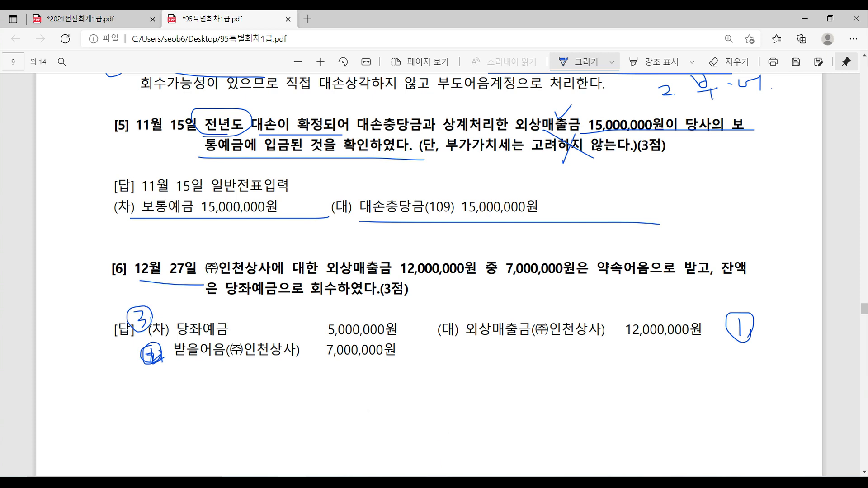
key(alt+Tab)
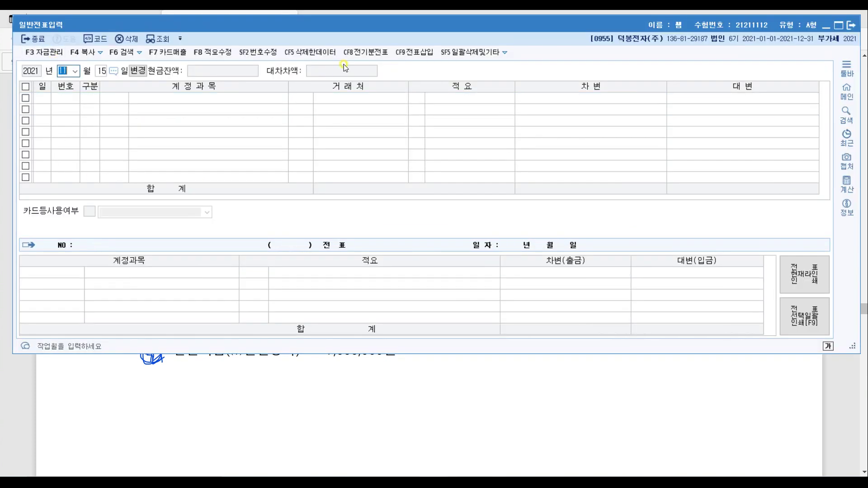
text(12)
key(Return)
text(3)
text(7)
key(Return)
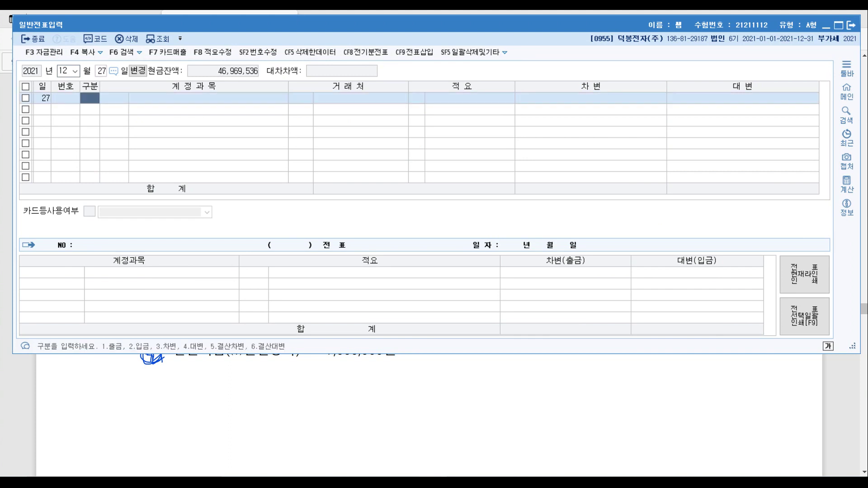
Enter a credit line for 외상매출금 (0108) with (주)인천상사 (00155) as the 거래처 and the amount 12,000,000.
text(4)
key(Return)
text(욋아)
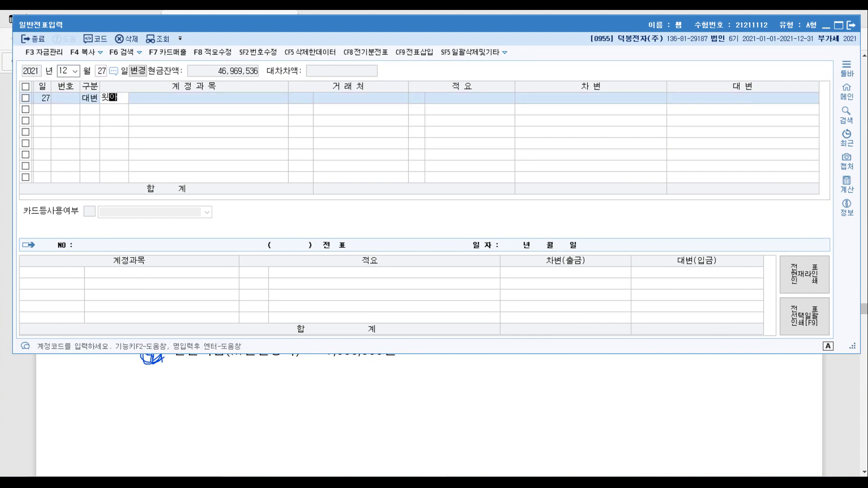
key(Return)
key(BackSpace)
key(BackSpace)
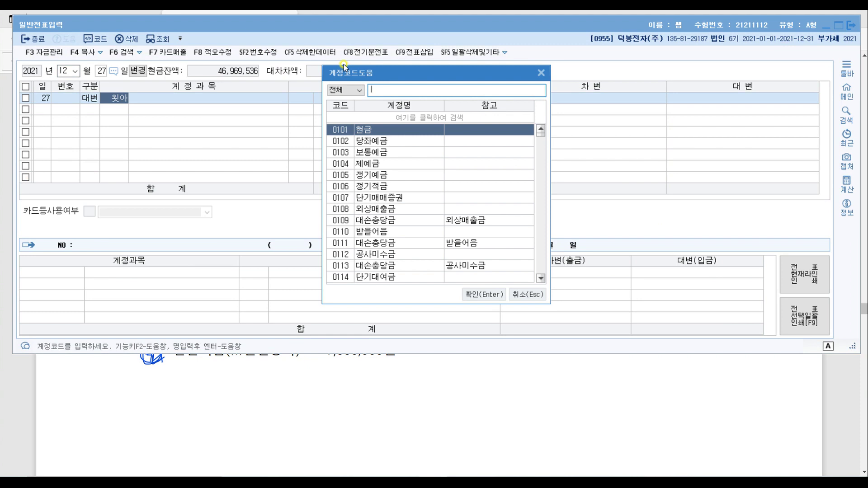
text(외상)
key(Return)
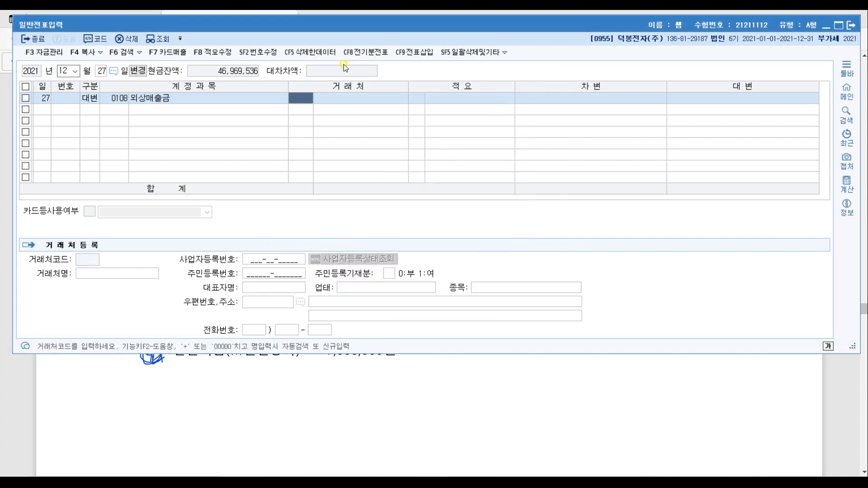
text(인천)
key(Return)
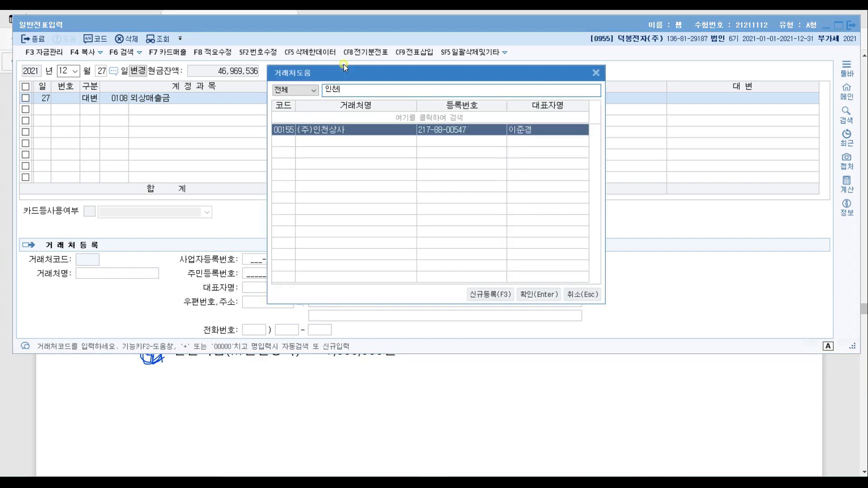
key(Return)
key(Return)
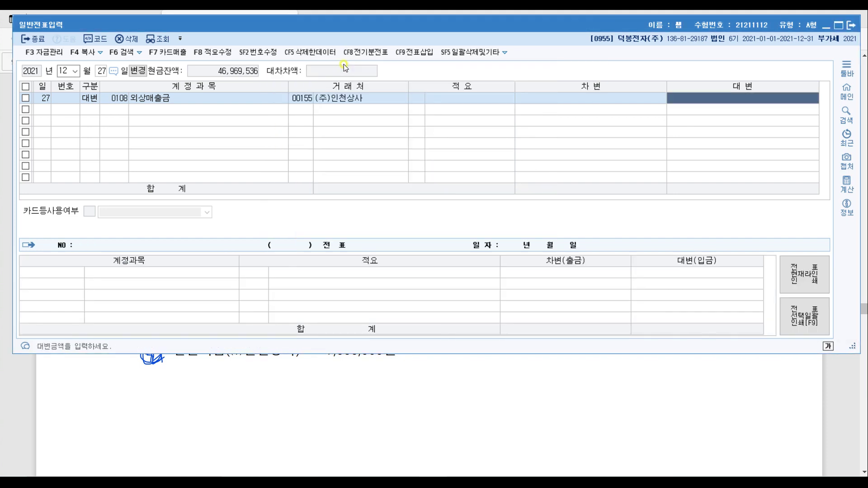
text(12000000)
key(Return)
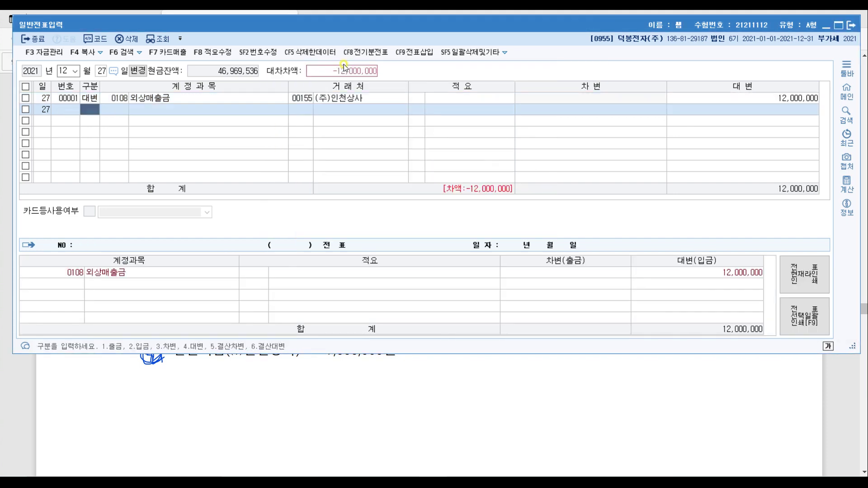
Enter a debit line for 받을어음 (0110) with (주)인천상사 (00155) as the 거래처 and the amount 7,000,000.
key(3)
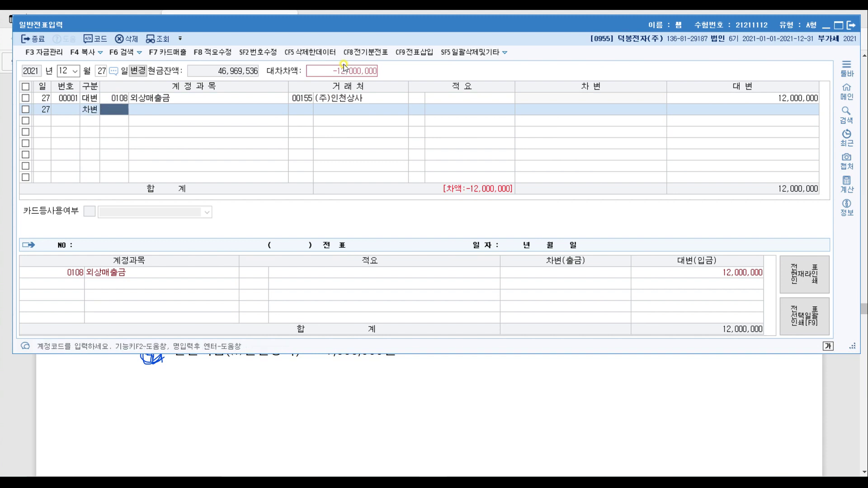
text(받을)
key(Return)
key(Return)
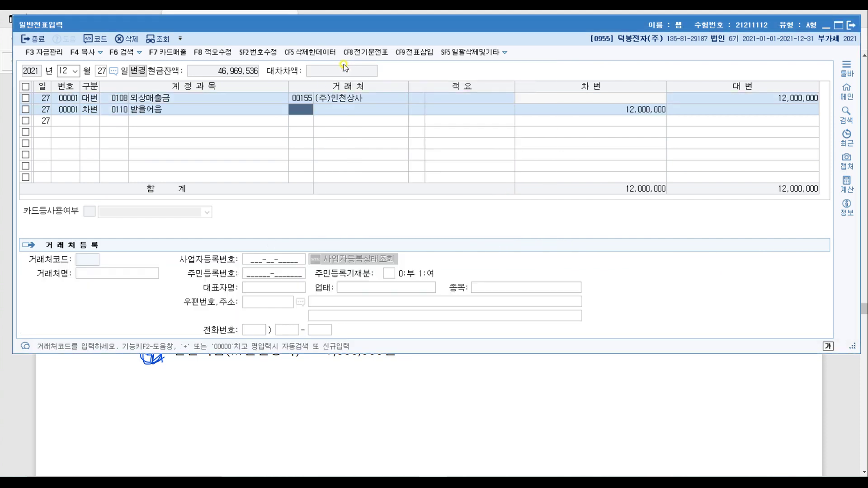
key(Return)
key(Return)
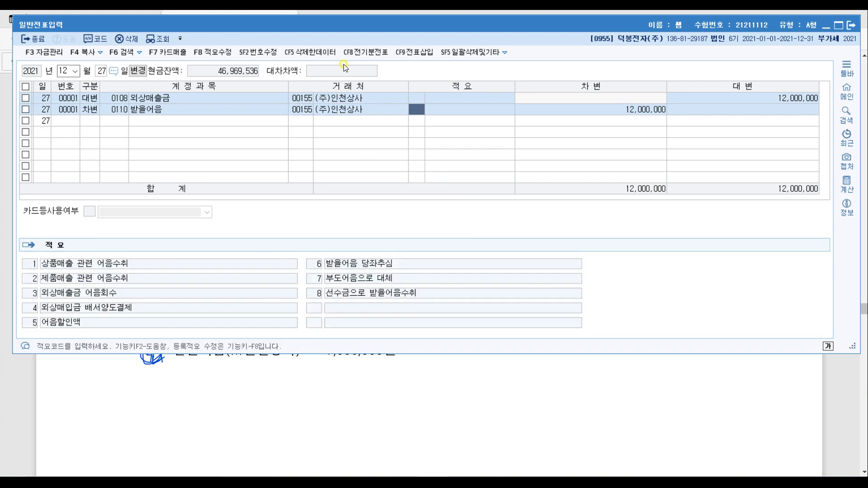
key(Return)
key(Return)
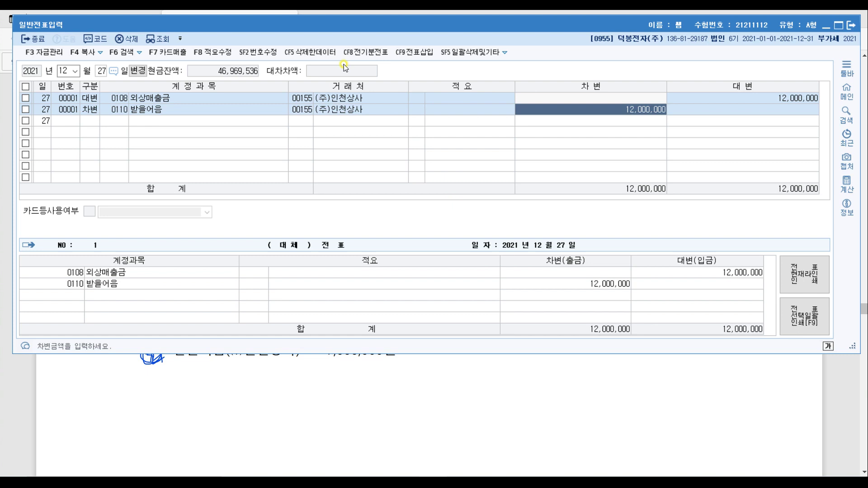
text(7000000)
key(Return)
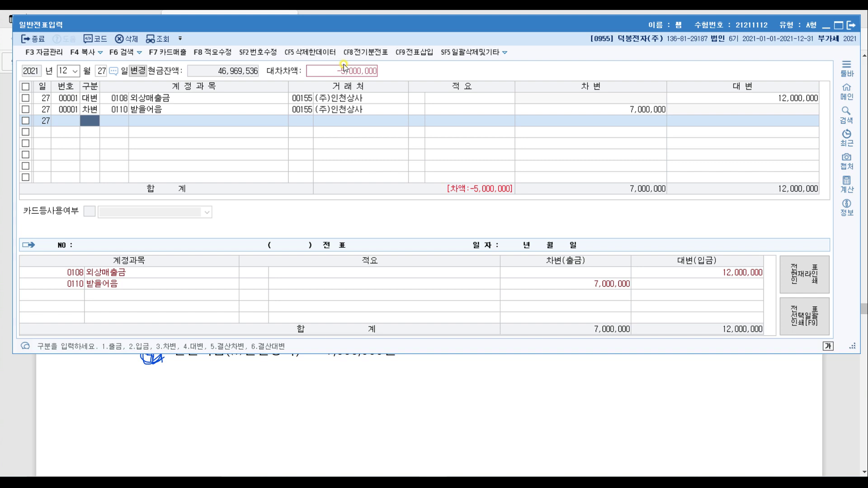
Enter a debit line for 당좌예금 (0102) with the amount 5,000,000 and no 거래처.
text(3)
key(Return)
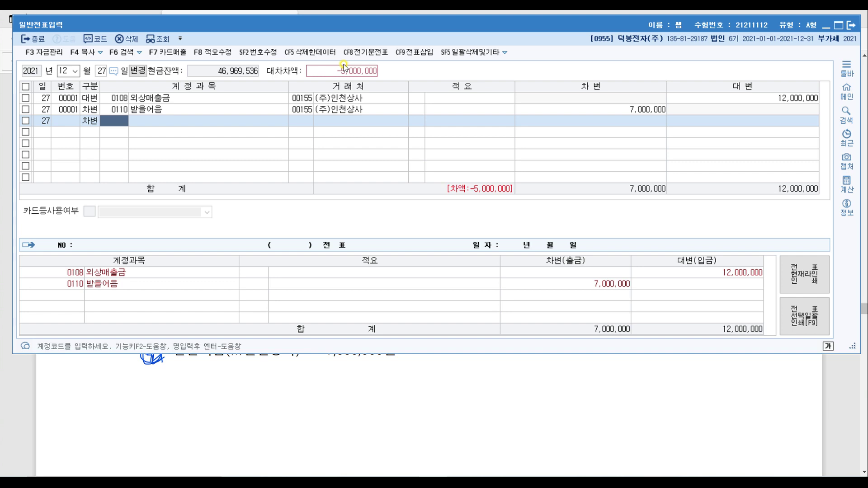
text(당좌)
key(Return)
key(Escape)
key(Return)
key(Return)
key(Return)
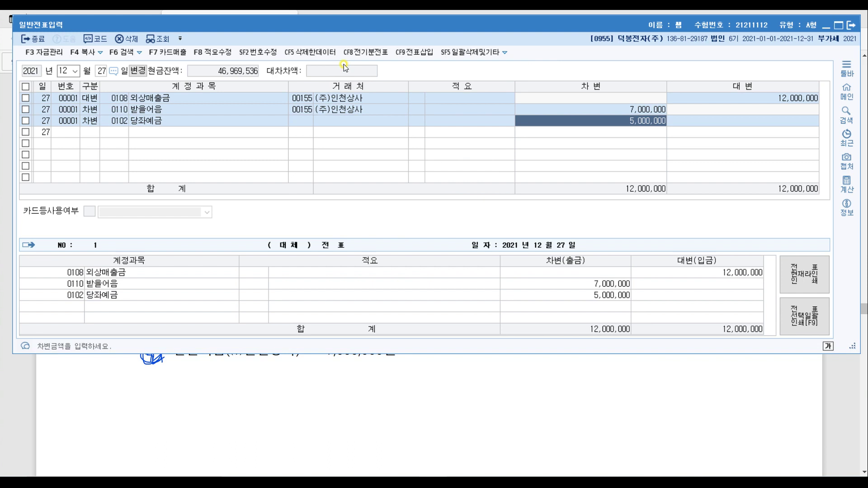
Return to the exam PDF and circle the 문제3 heading on page 10.
click(826, 25)
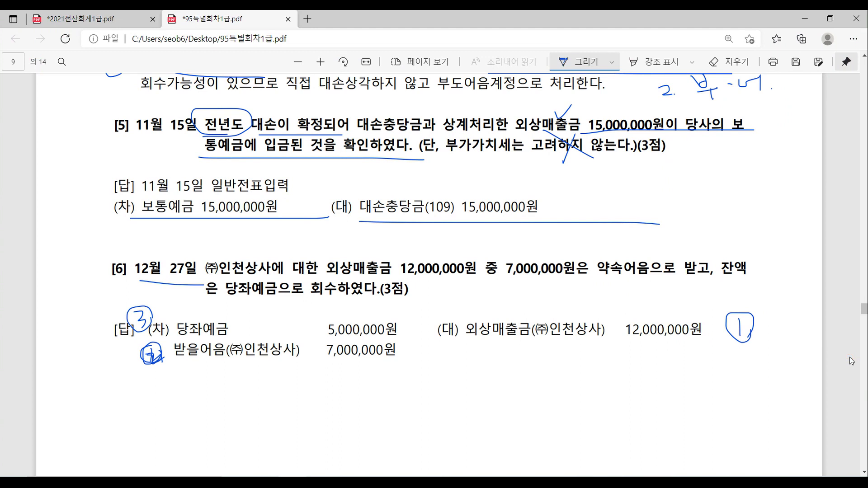
scroll(534, 296, down, 10)
scroll(533, 296, down, 5)
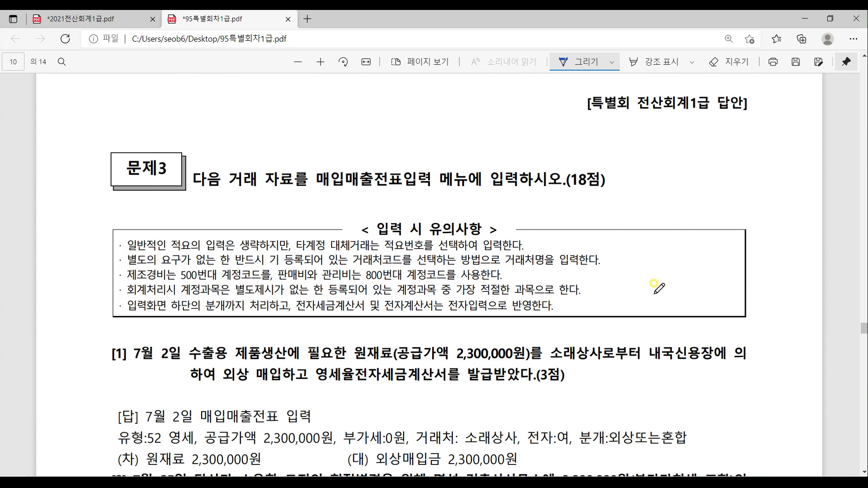
mouse_move(131, 134)
mouse_down()
mouse_move(161, 192)
mouse_move(136, 135)
mouse_up()
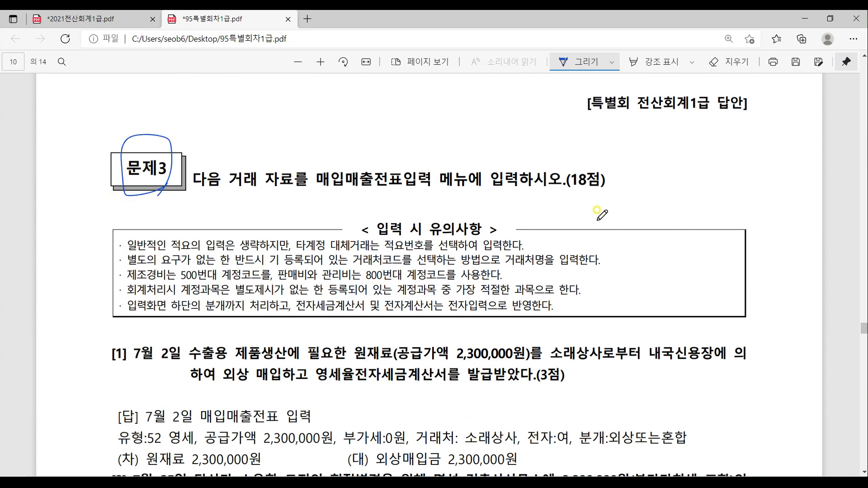
scroll(529, 296, down, 1)
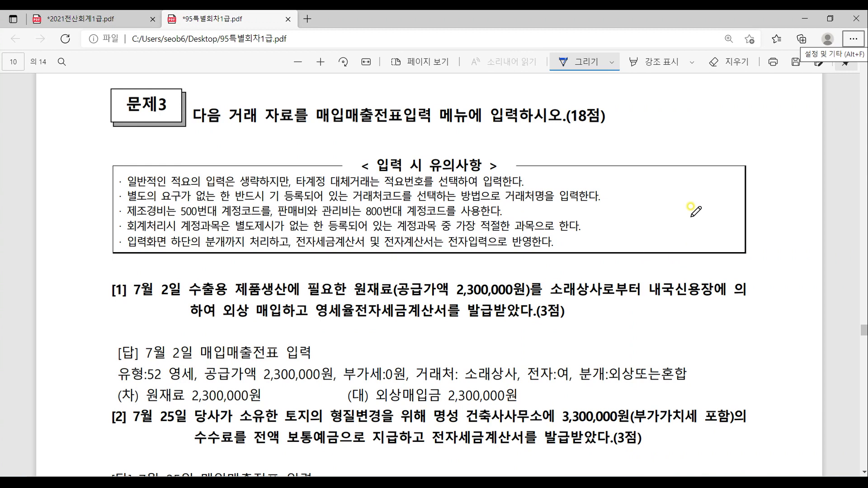
Handwrite "유형 = 증빙" in blue ink beside the input notes box of 문제3.
mouse_move(642, 183)
mouse_down()
mouse_move(629, 198)
mouse_move(675, 205)
mouse_move(645, 226)
mouse_up()
drag(654, 205, 653, 227)
mouse_move(671, 175)
mouse_down()
mouse_move(669, 190)
mouse_move(691, 185)
mouse_move(665, 212)
mouse_move(716, 194)
mouse_up()
mouse_move(701, 174)
mouse_down()
mouse_move(700, 224)
mouse_move(690, 216)
mouse_move(738, 196)
mouse_move(779, 205)
mouse_up()
mouse_move(747, 211)
mouse_down()
mouse_move(781, 211)
mouse_move(762, 232)
mouse_up()
mouse_move(781, 189)
mouse_down()
mouse_move(783, 213)
mouse_move(792, 213)
mouse_up()
mouse_move(798, 174)
mouse_down()
mouse_move(799, 218)
mouse_move(786, 230)
mouse_move(795, 223)
mouse_up()
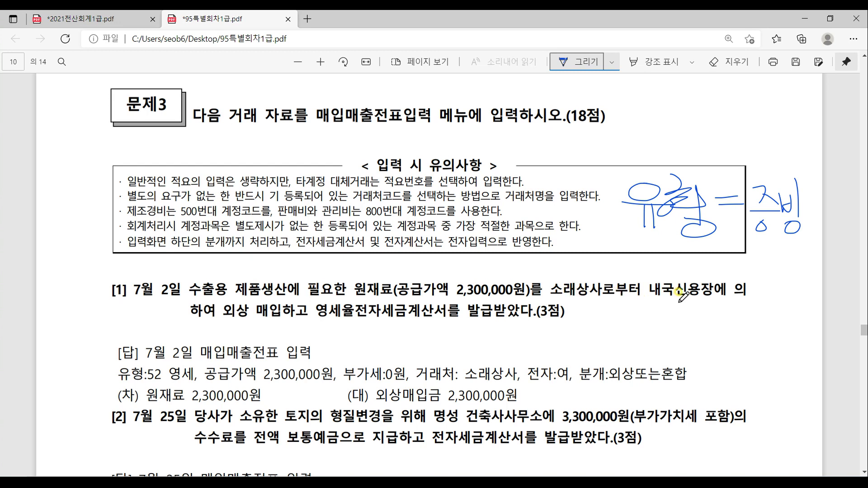
Mark 내국신용장, 매입 and 영세율전자세금계산서 in question [1] with circles and underlines, and underline 영세 in its answer.
mouse_move(652, 294)
mouse_down()
mouse_move(719, 280)
mouse_move(652, 284)
mouse_up()
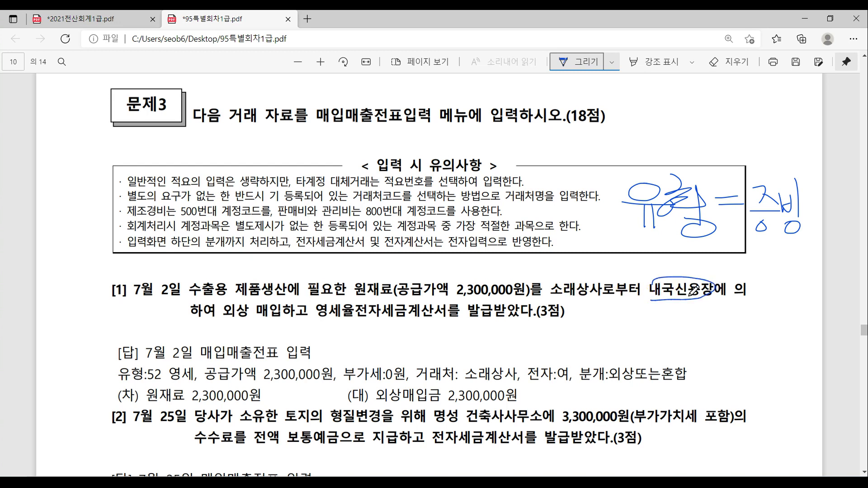
drag(257, 318, 467, 324)
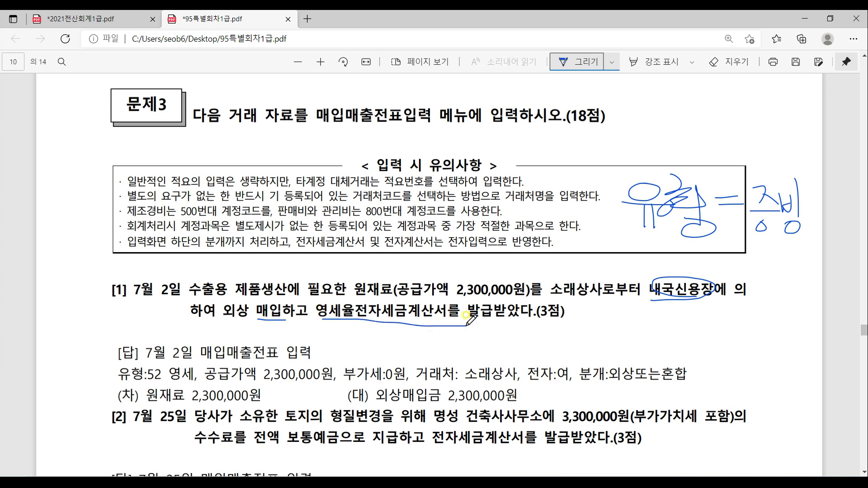
drag(319, 320, 404, 320)
mouse_move(460, 311)
mouse_down()
mouse_move(334, 298)
mouse_move(357, 322)
mouse_move(461, 312)
mouse_up()
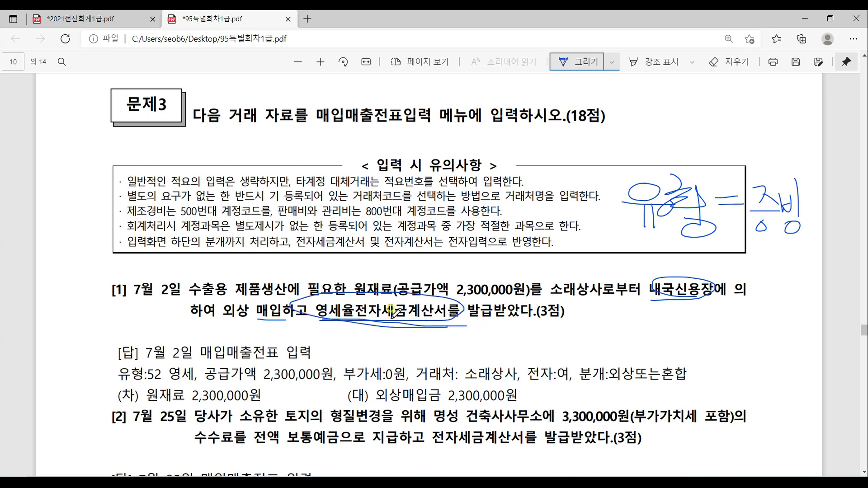
mouse_move(718, 298)
mouse_down()
mouse_move(655, 299)
mouse_move(710, 297)
mouse_move(694, 298)
mouse_up()
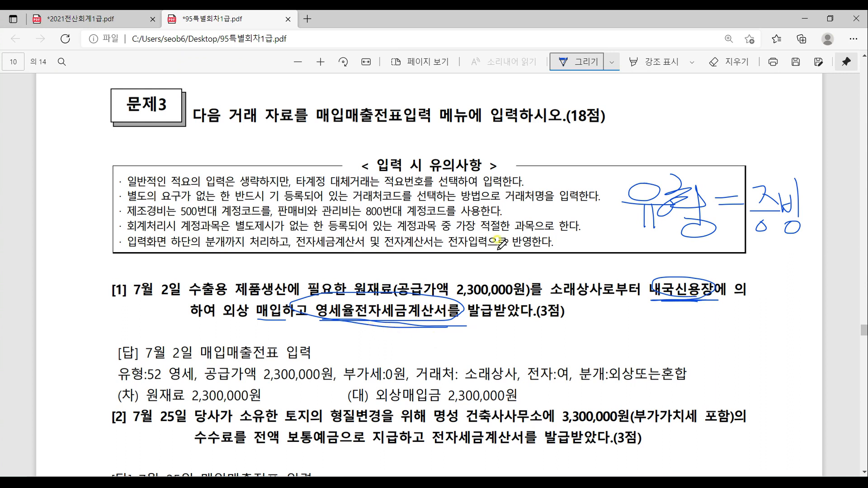
drag(170, 382, 209, 384)
Switch to KcLep and start a 매입매출전표입력 entry dated July 2, 2021 with type 52 영세.
click(486, 446)
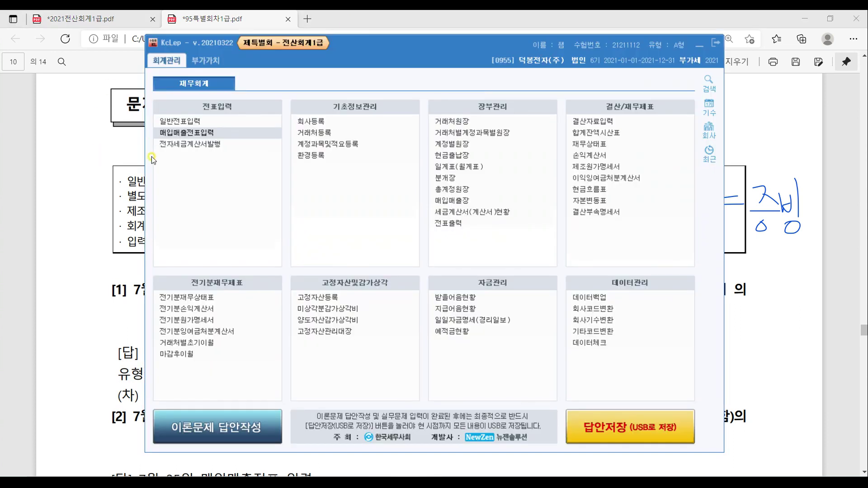
click(211, 133)
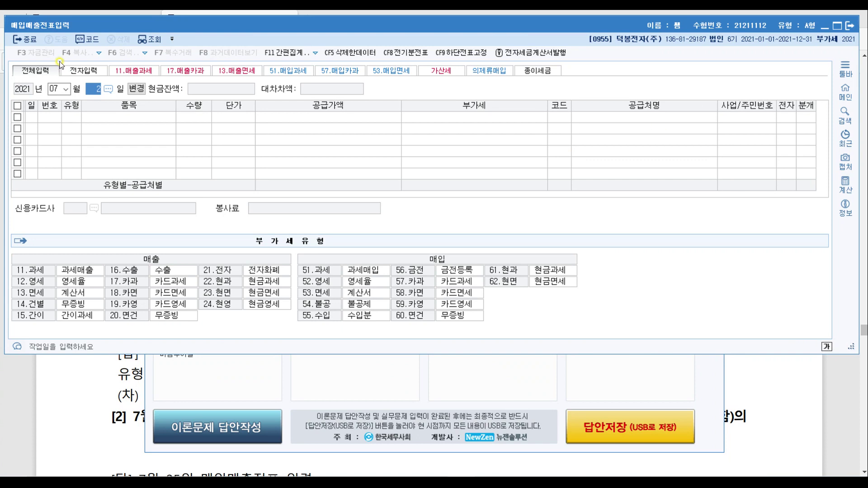
key(Return)
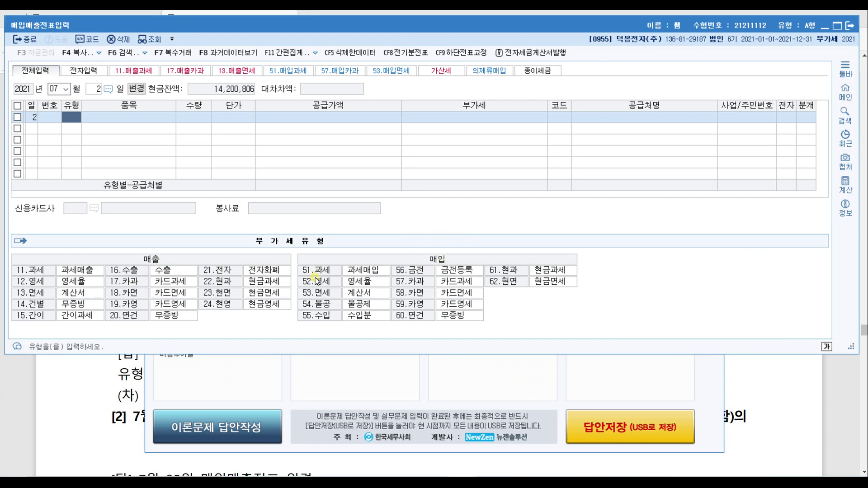
text(52)
key(Return)
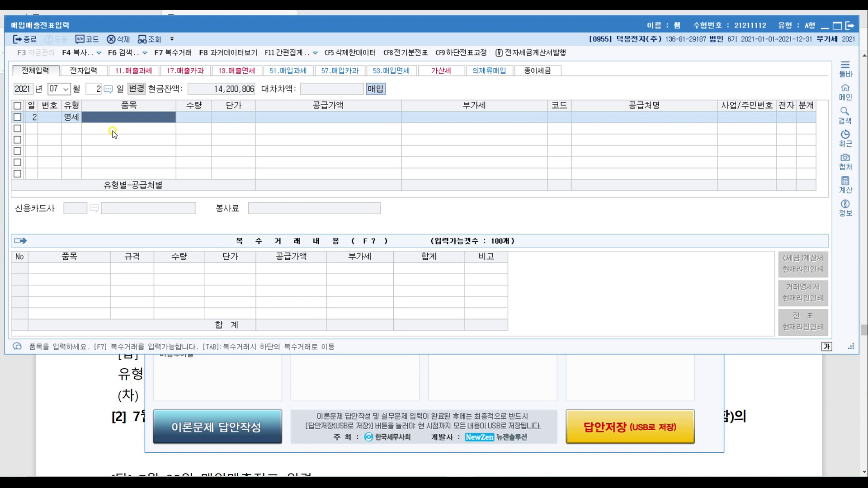
Enter 원재료 as the item and 2,300,000 as the supply value of the July 2 entry.
key(Hangul)
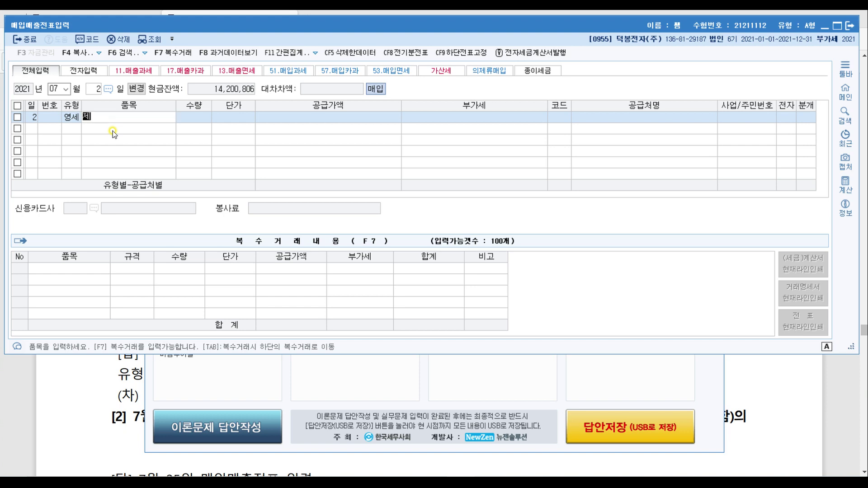
text(원재료)
key(Return)
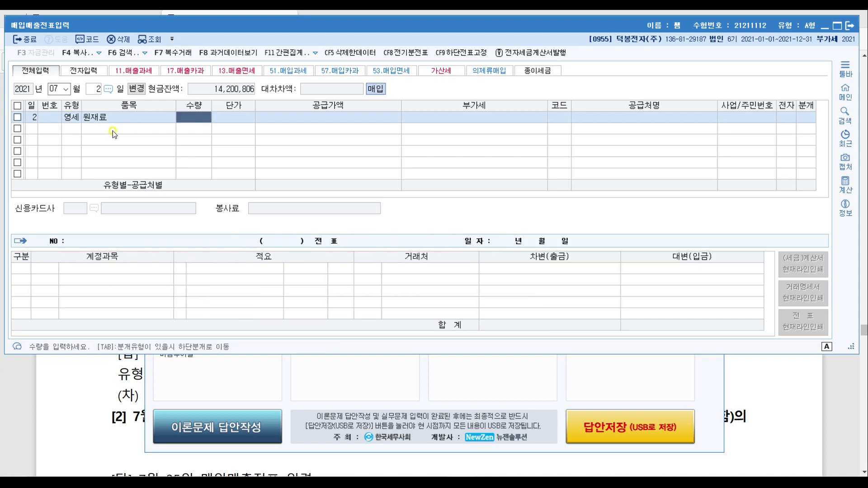
click(844, 407)
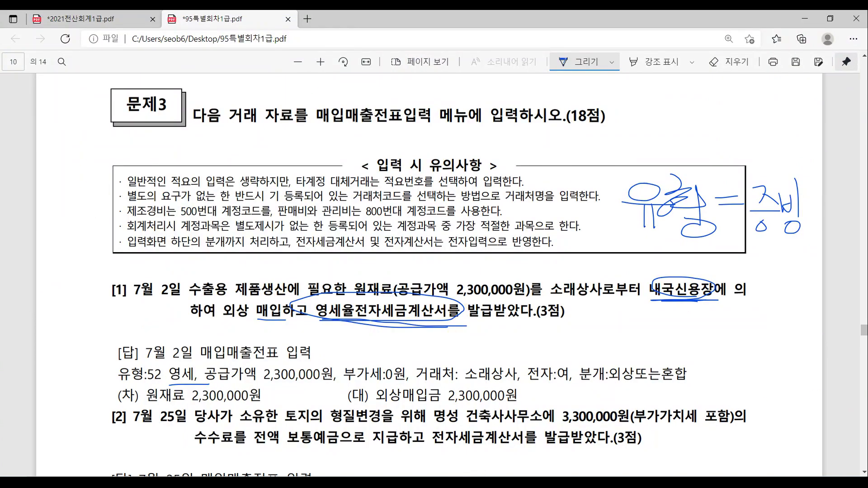
key(alt+Tab)
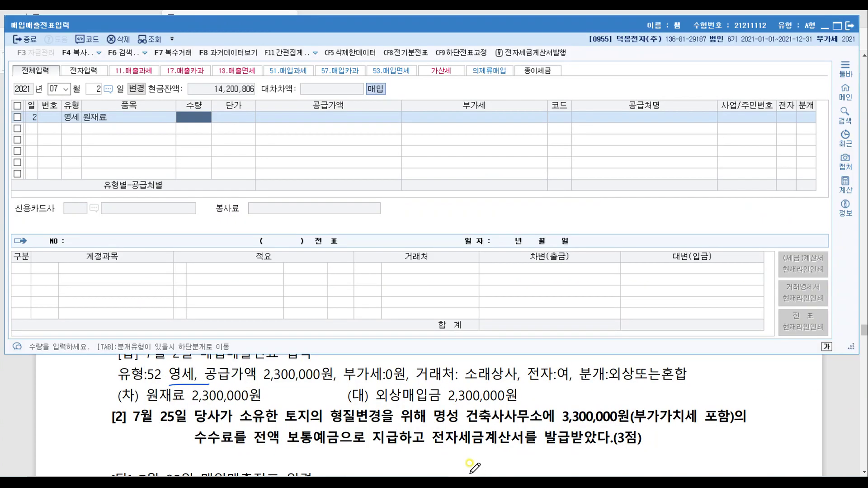
click(324, 118)
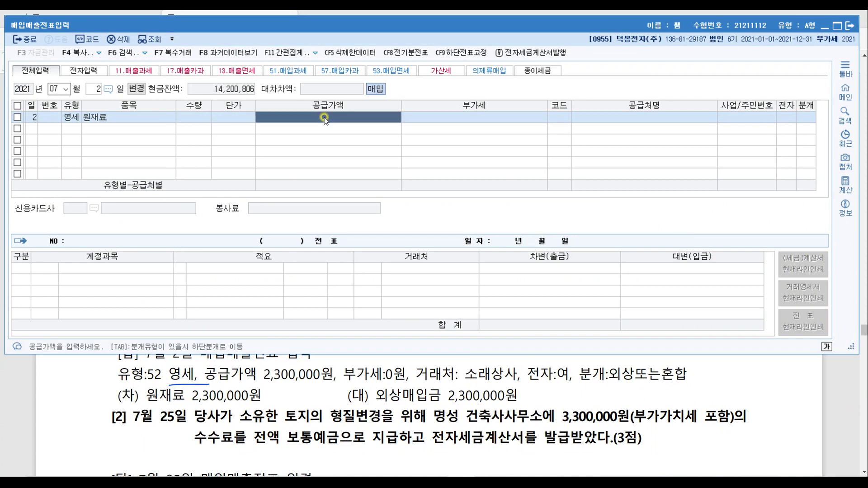
text(2300000)
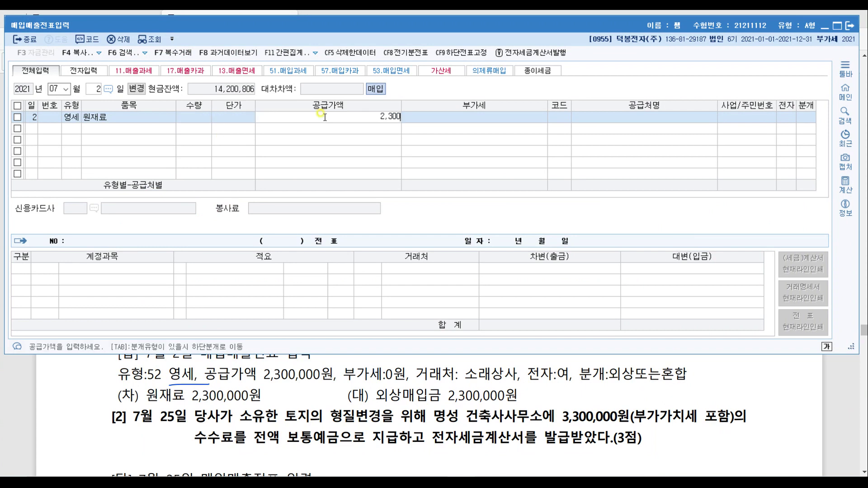
key(Return)
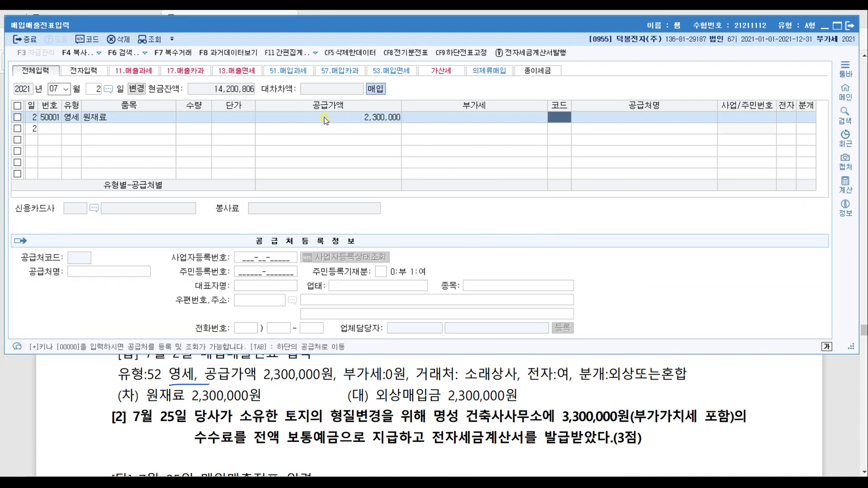
Assign 소래상사 as the supplier of the July 2 entry and set its electronic invoice field to 여.
text(소래)
key(Return)
key(Return)
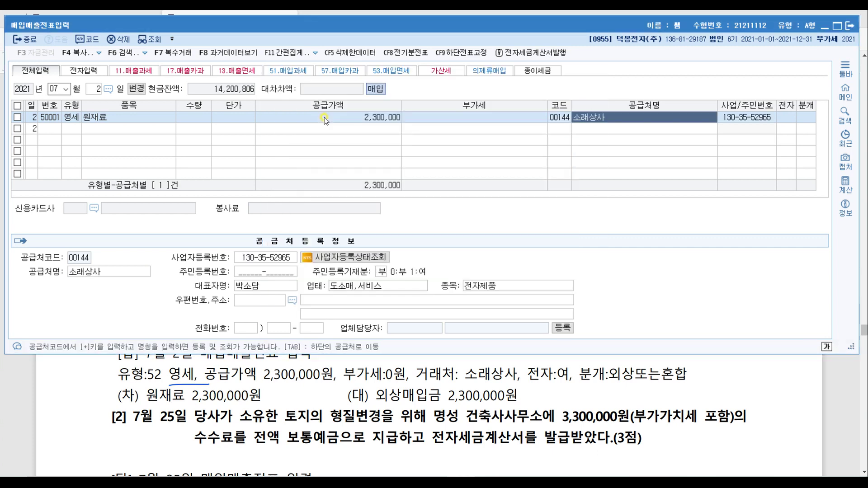
key(Return)
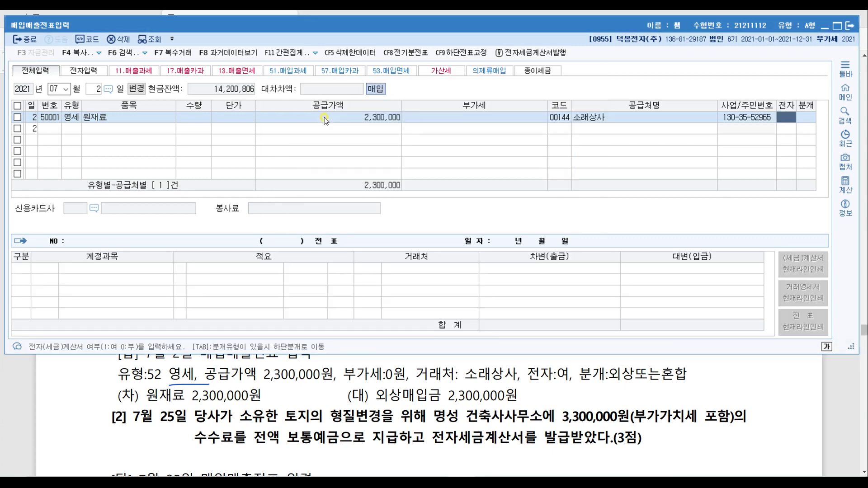
text(1)
key(Return)
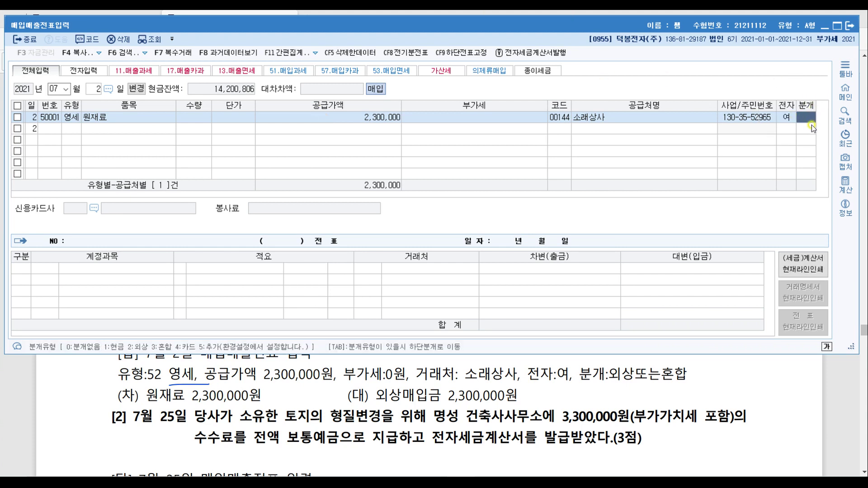
Set the journal type of the July 2 entry to 외상 and check the supplier on the 외상매입금 line.
text(2)
key(Return)
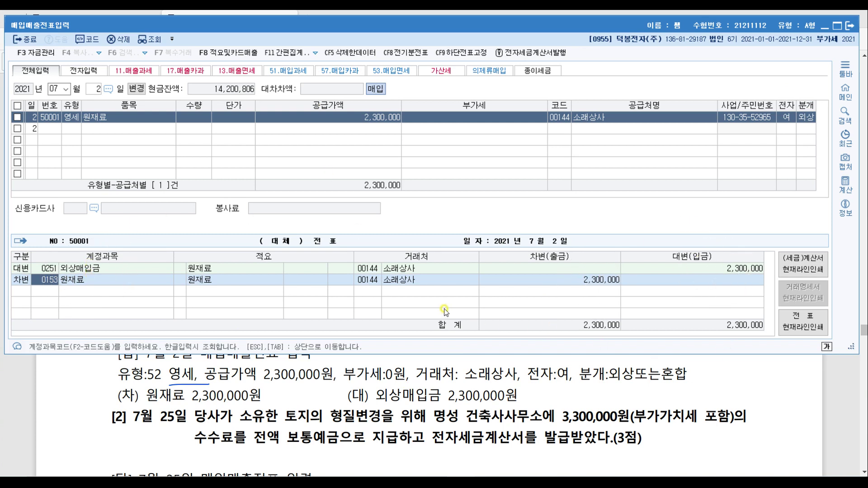
click(424, 266)
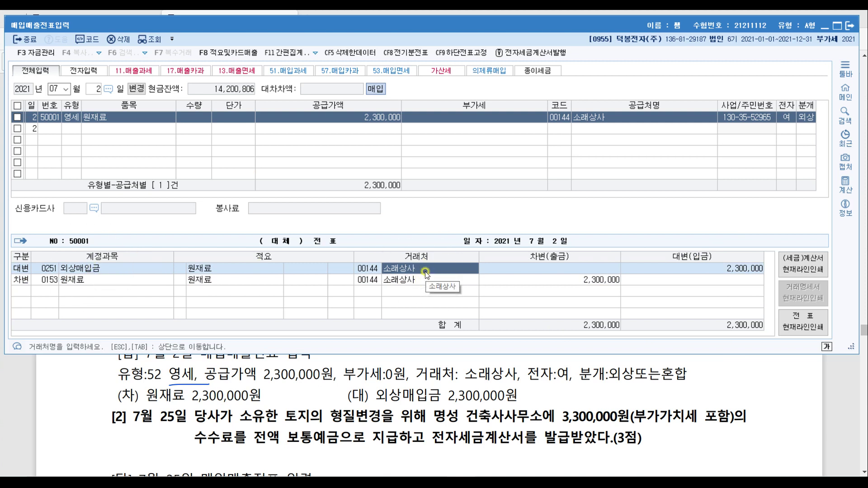
Switch to the exam PDF, draw a star beside question [2], and underline 토지의 in it.
click(854, 386)
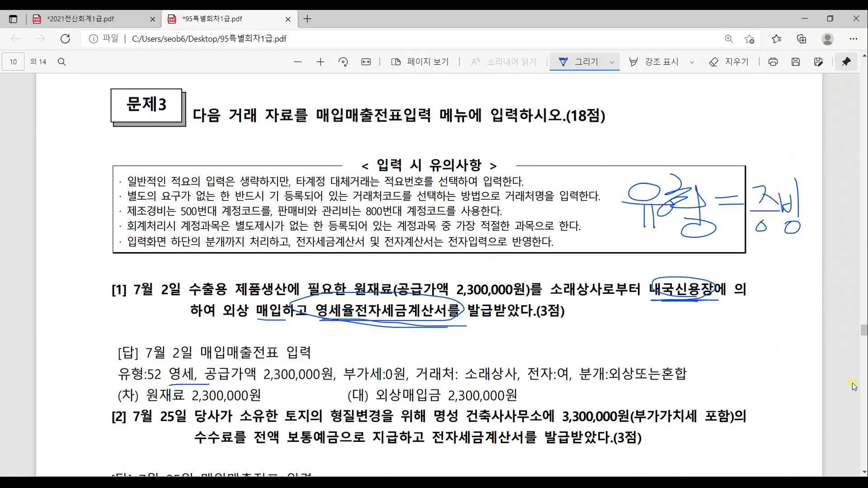
scroll(520, 394, down, 5)
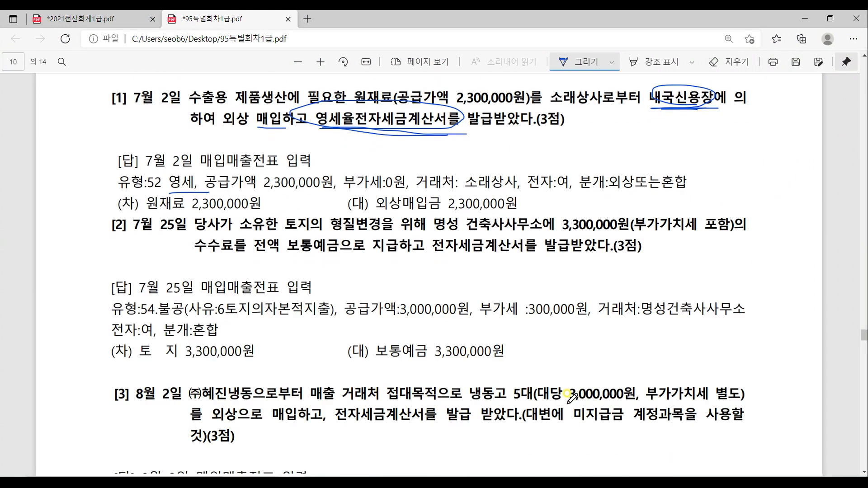
scroll(149, 230, down, 1)
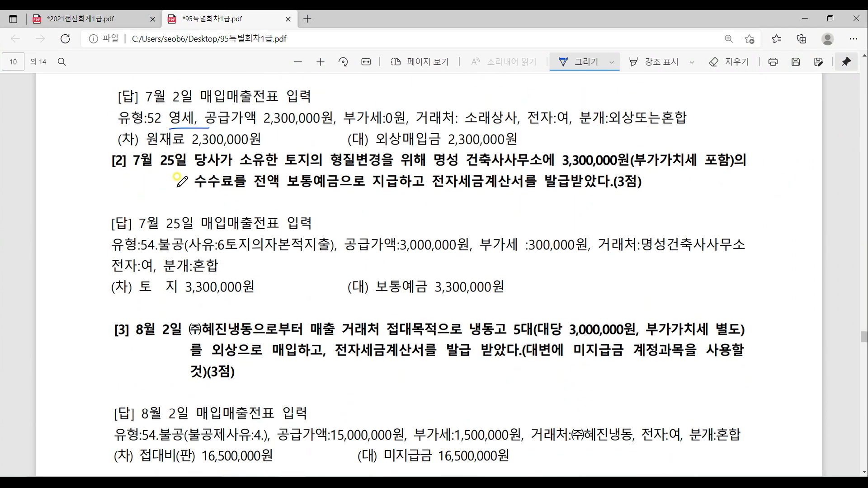
mouse_move(99, 160)
mouse_down()
mouse_move(115, 155)
mouse_move(105, 141)
mouse_up()
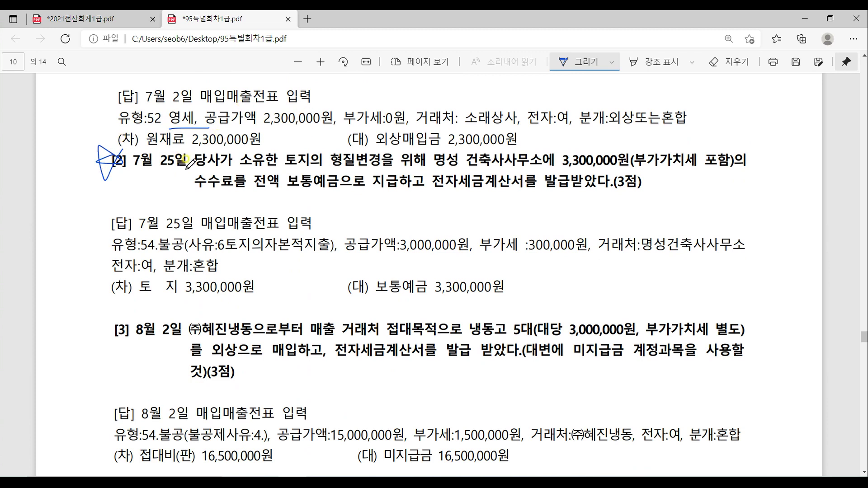
mouse_move(315, 167)
mouse_down()
mouse_move(281, 169)
mouse_move(317, 170)
mouse_up()
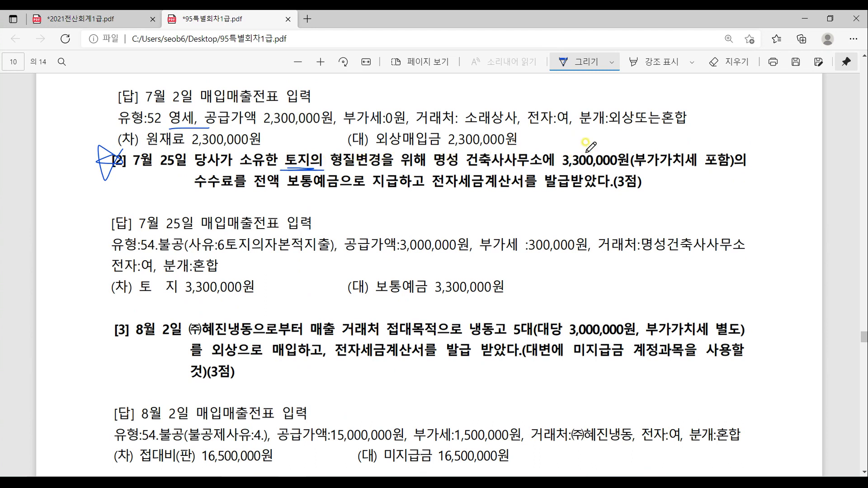
Circle 포함 in question [2] with "÷ 1.1" written below it, and mark 전자세금계산서 and 발급받았다.
mouse_move(721, 165)
mouse_down()
mouse_move(704, 142)
mouse_move(729, 168)
mouse_move(677, 174)
mouse_move(680, 204)
mouse_move(720, 201)
mouse_up()
click(708, 197)
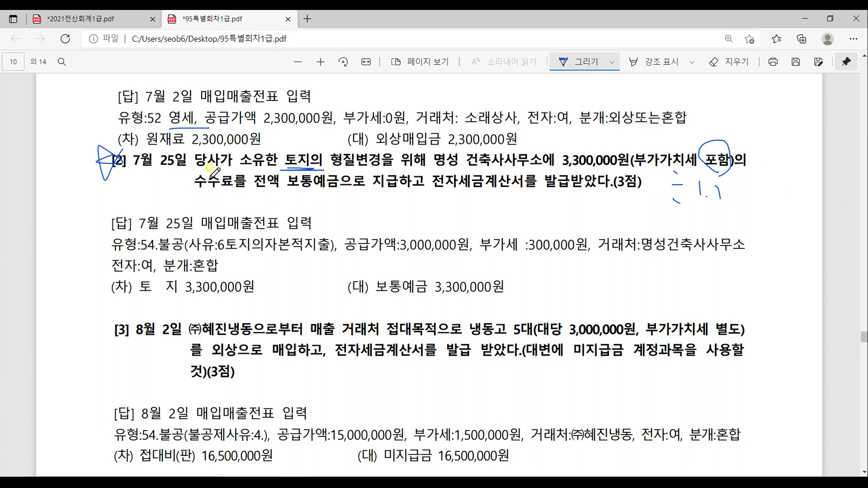
mouse_move(436, 185)
mouse_down()
mouse_move(526, 190)
mouse_move(476, 163)
mouse_move(419, 181)
mouse_move(500, 194)
mouse_move(625, 191)
mouse_up()
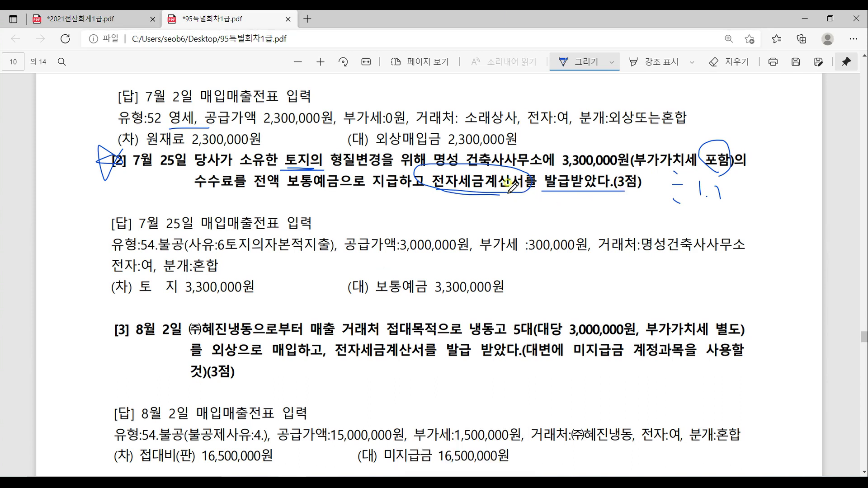
Switch to KcLep and start a purchase entry dated July 25 with type 54 불공.
key(alt+Tab)
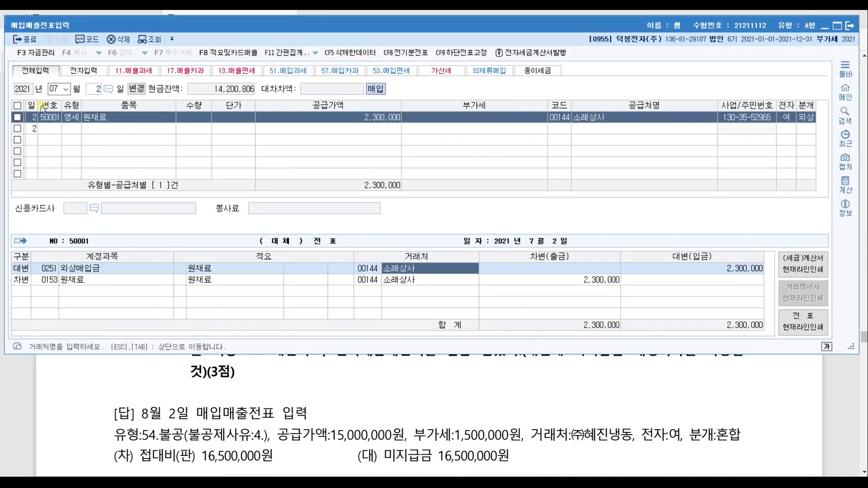
key(Escape)
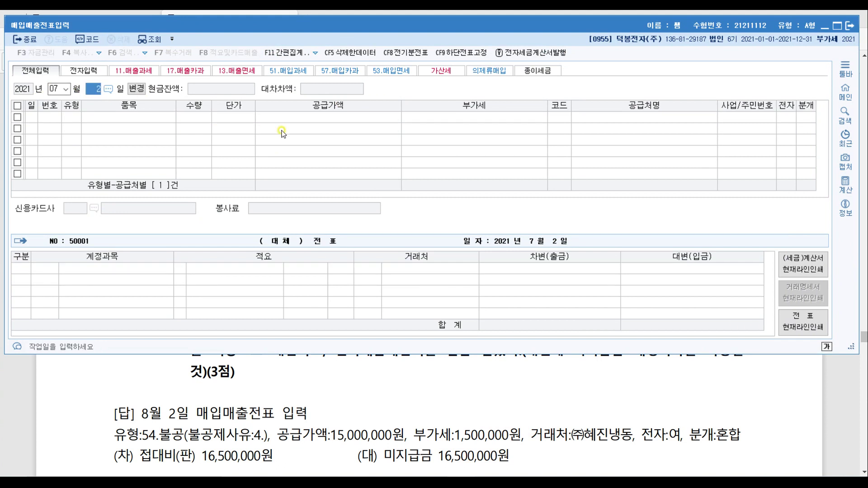
text(25)
key(Return)
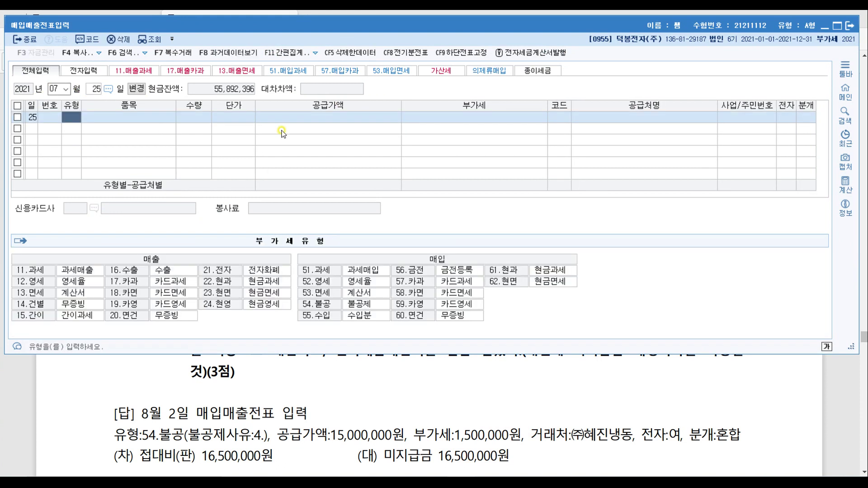
click(321, 271)
click(322, 307)
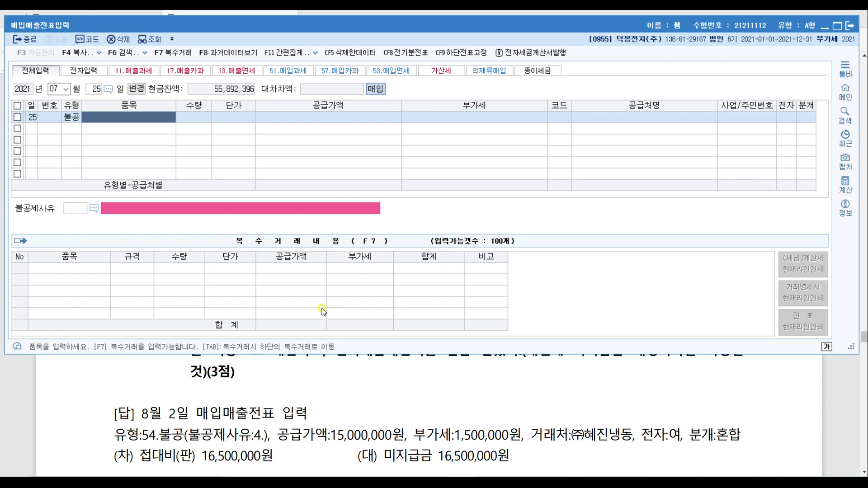
Enter 수수료 as the item and 3,000,000 as the supply value of the July 25 entry.
text(수수료)
key(Return)
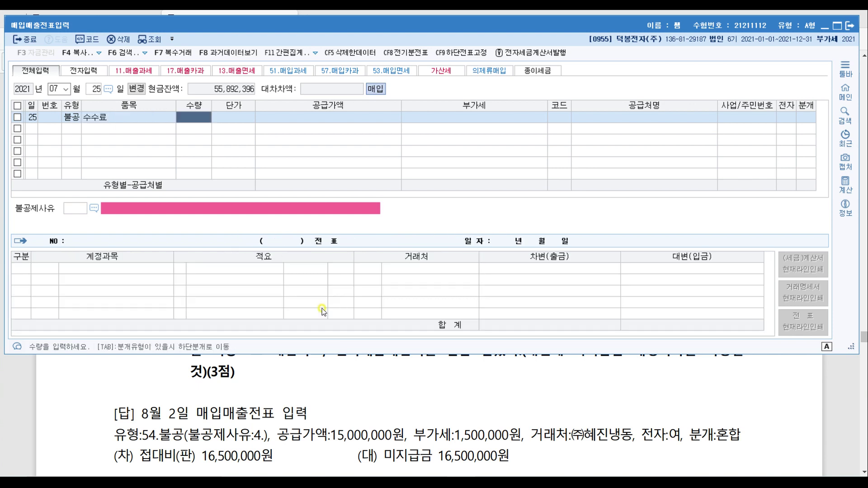
key(Return)
key(Return)
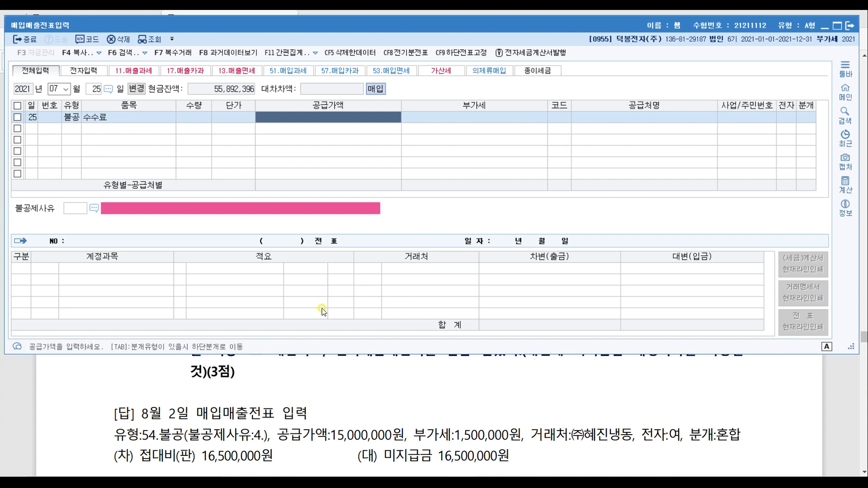
text(3000000)
key(Return)
key(Return)
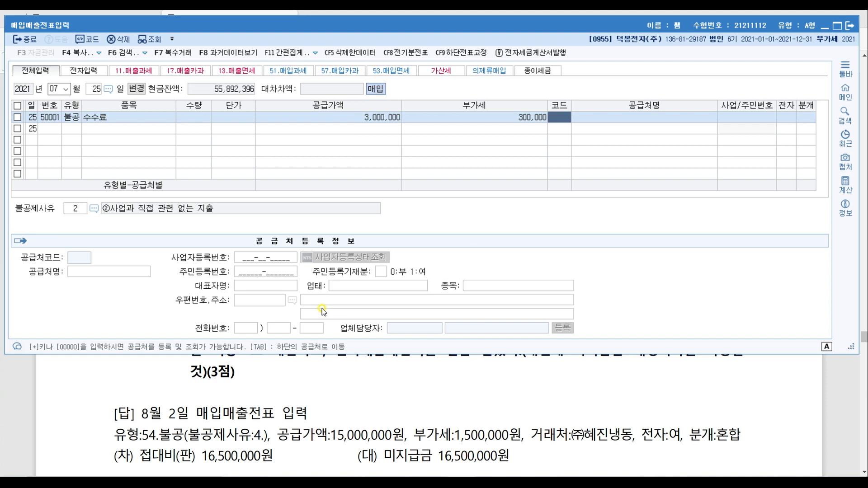
Set 명성건축사사무소 as the supplier of the July 25 entry and mark its tax invoice as electronic (여).
text(명성)
key(Return)
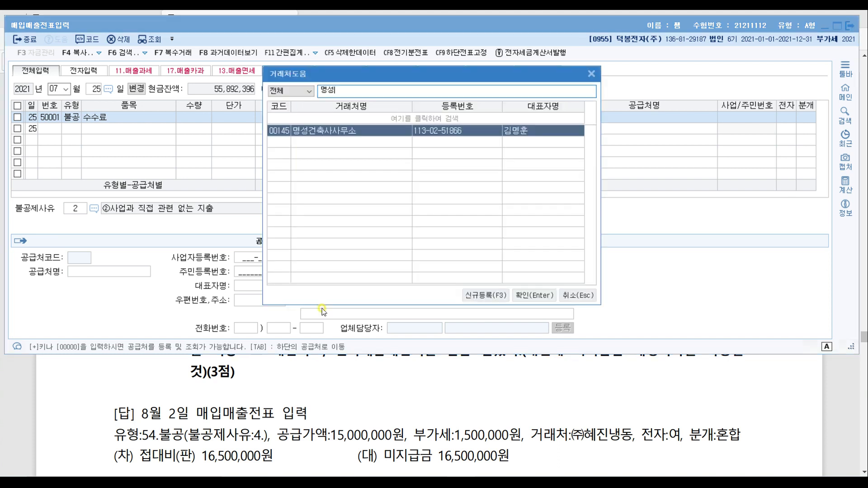
key(Return)
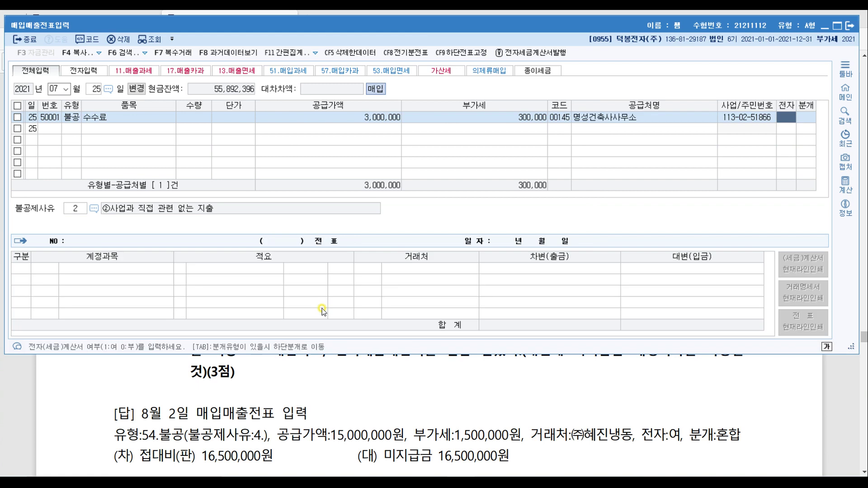
key(Return)
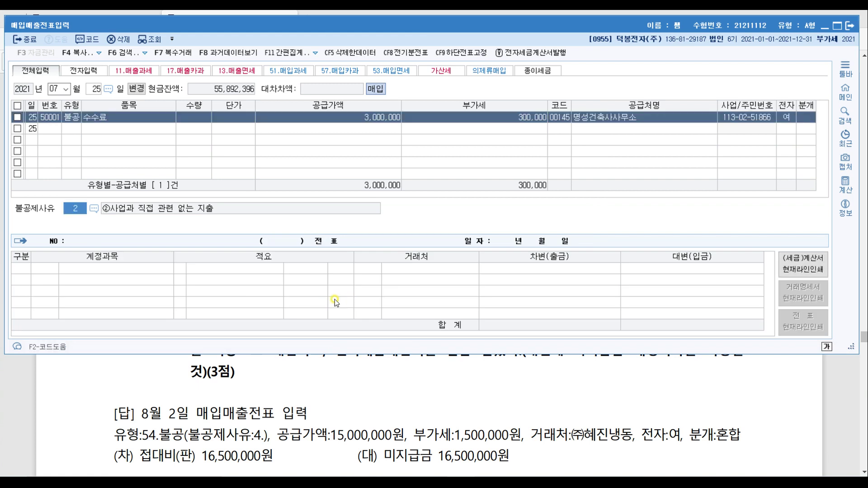
Set the non-deduction reason of the July 25 entry to 6 토지의 자본적 지출 관련.
click(73, 215)
key(F2)
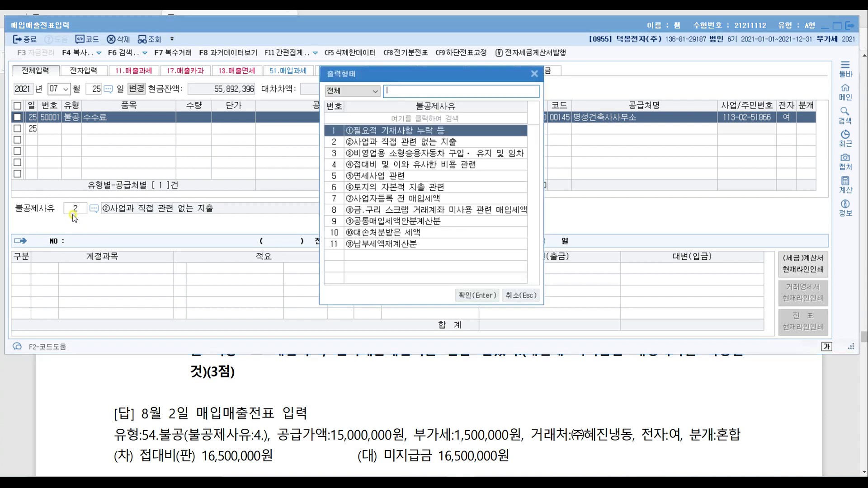
click(415, 189)
key(Return)
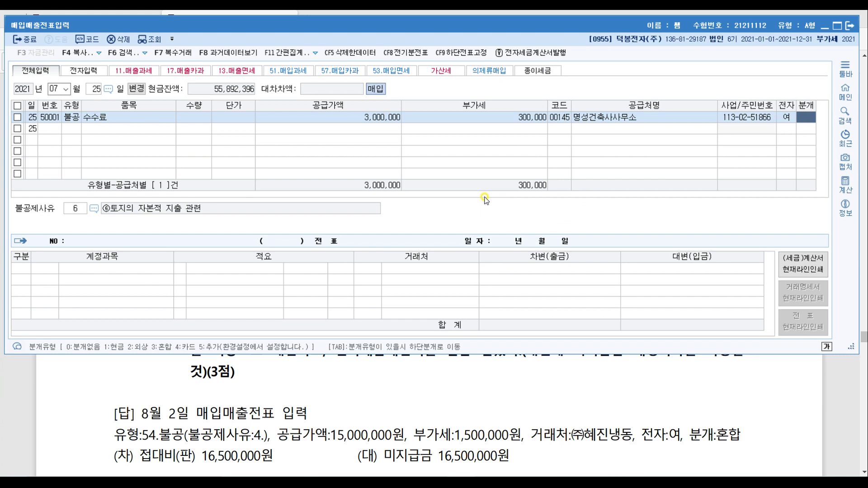
Set the July 25 entry's journal type to 3 혼합 and change the debit account to 토지.
text(3)
key(Return)
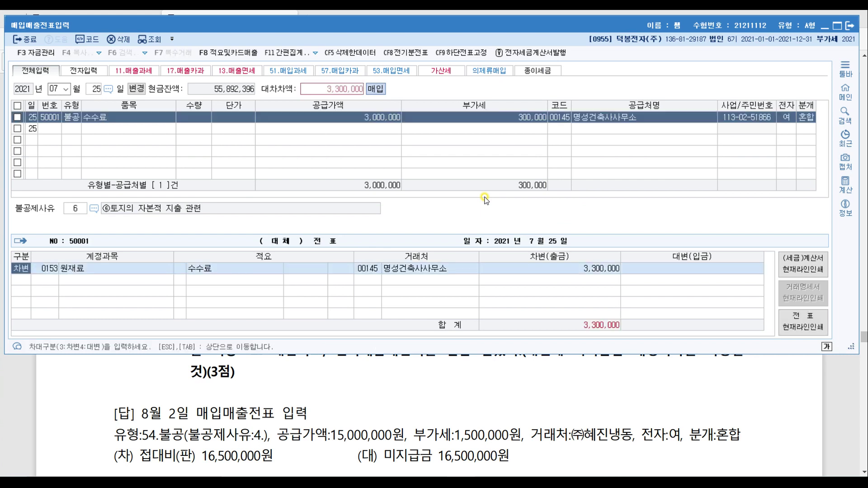
key(Return)
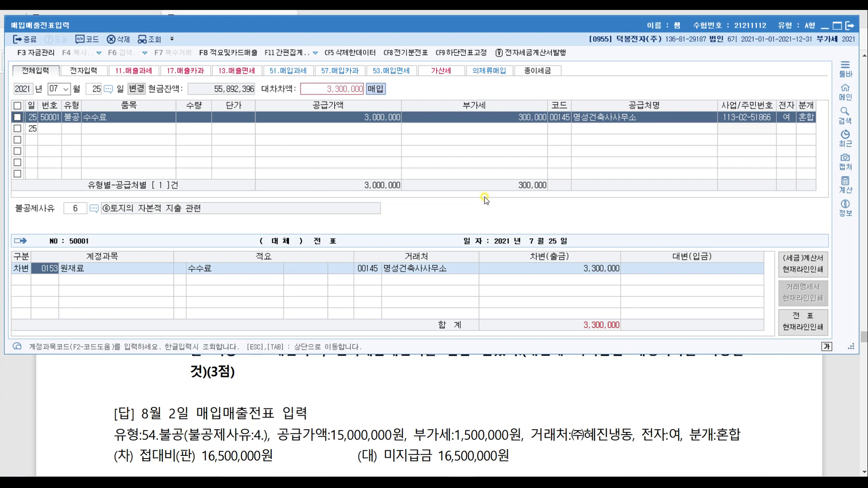
text(토지)
key(Return)
key(Return)
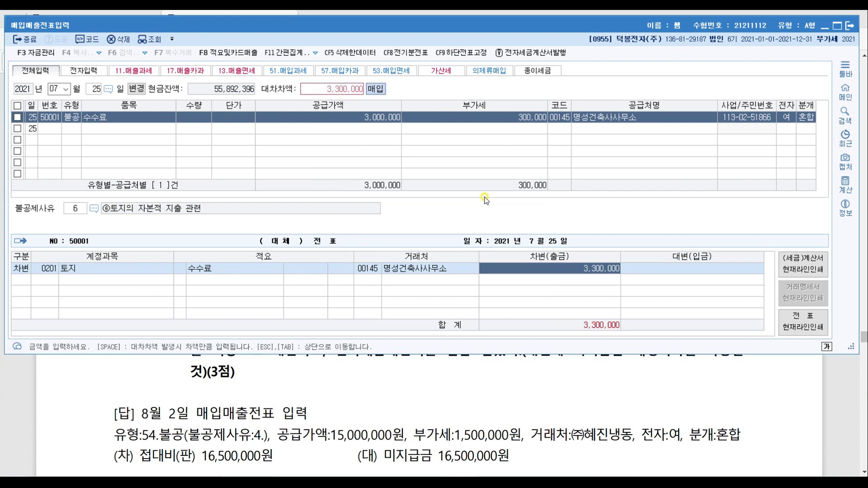
key(Return)
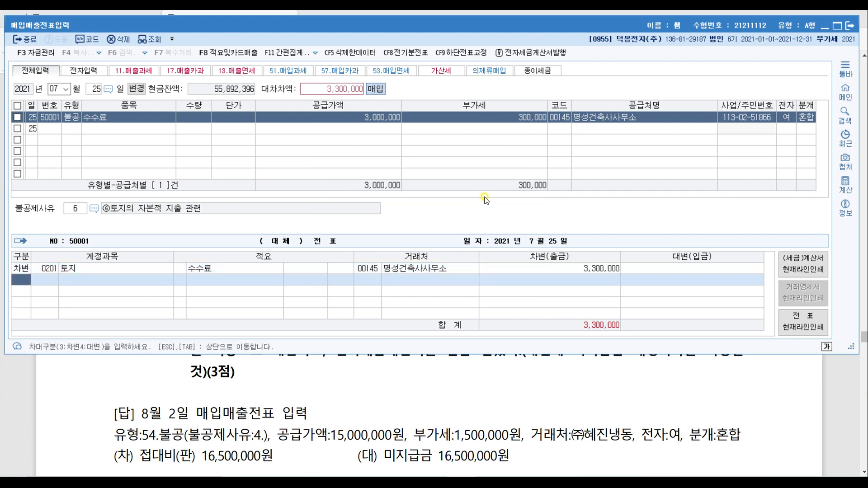
Add a credit line with the account 보통예금 for 3,300,000 to the July 25 entry.
text(4)
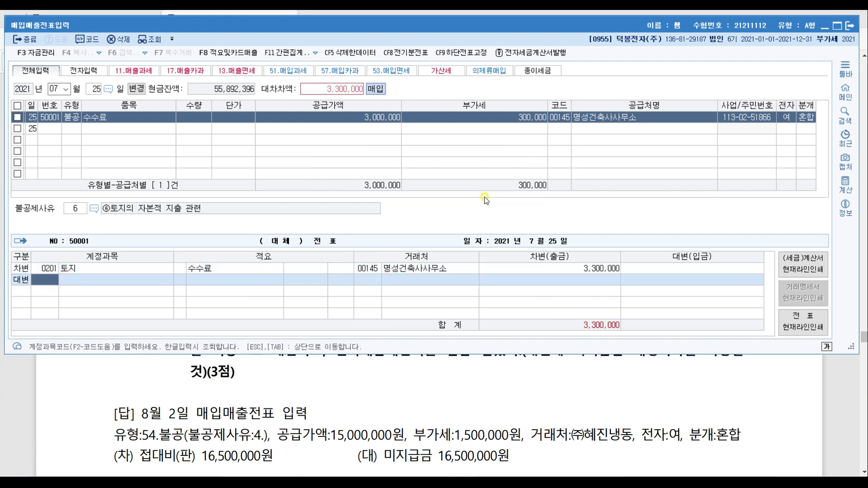
text(보통)
key(Return)
key(Return)
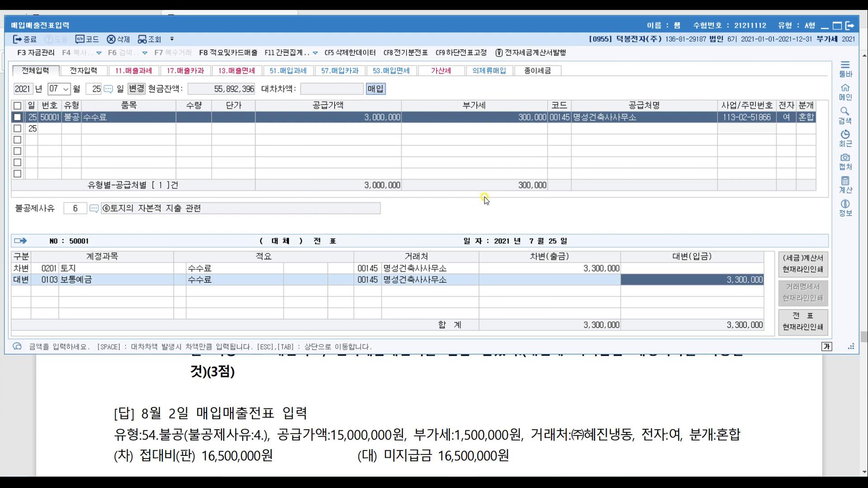
Switch to the exam PDF, underline 접대목적 in question [3], and circle 별도.
click(859, 417)
scroll(417, 284, down, 5)
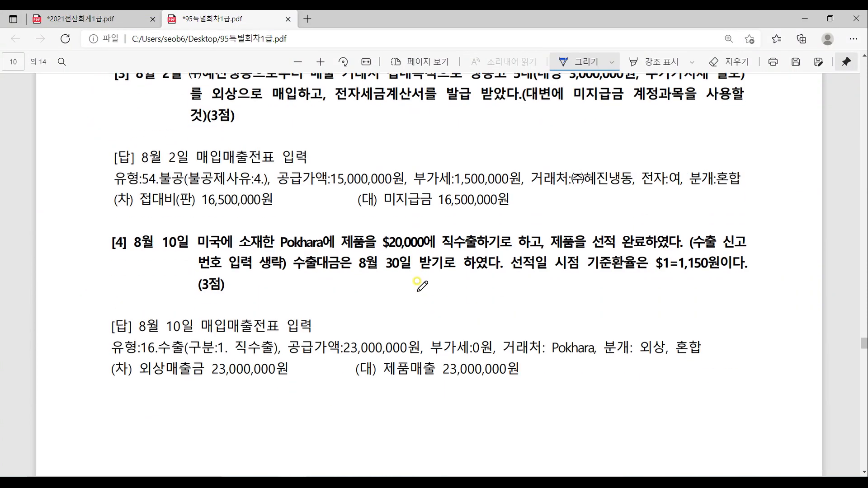
scroll(418, 283, up, 2)
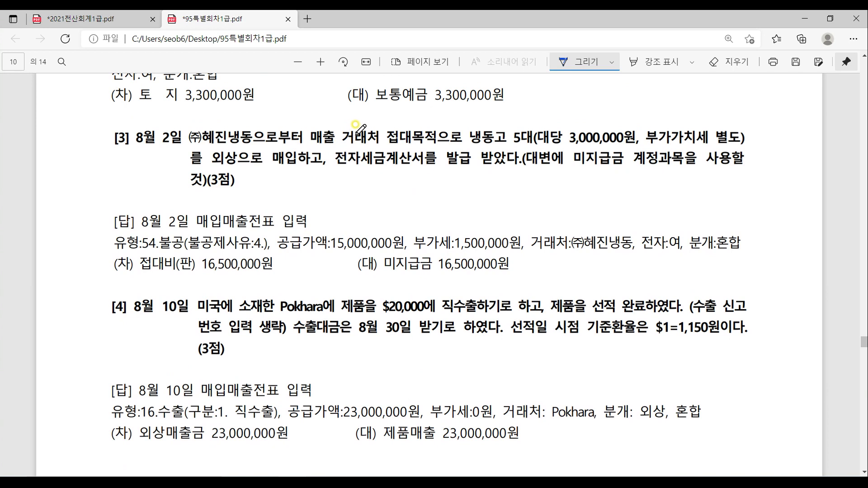
drag(387, 145, 439, 145)
drag(731, 150, 770, 128)
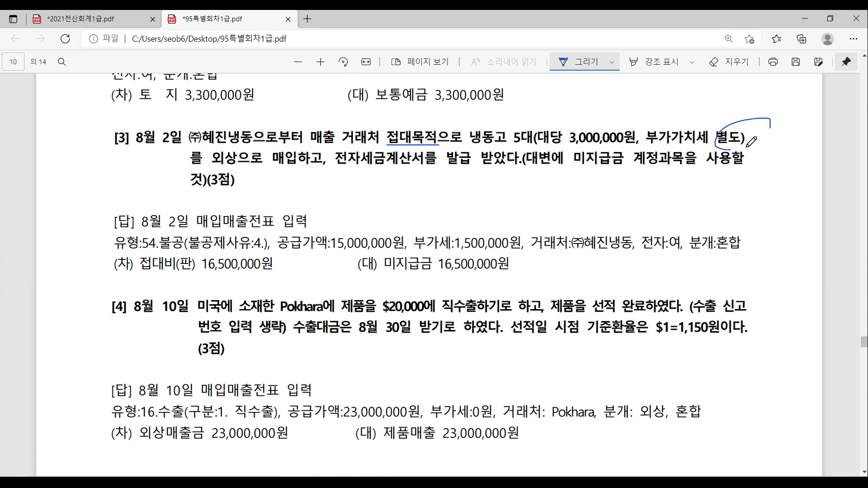
In question [3], underline 매입, circle 전자세금계산서를, and underline 미지급금 with a check mark below it.
mouse_move(279, 167)
mouse_down()
mouse_move(455, 150)
mouse_move(323, 156)
mouse_move(441, 165)
mouse_up()
drag(336, 145, 425, 170)
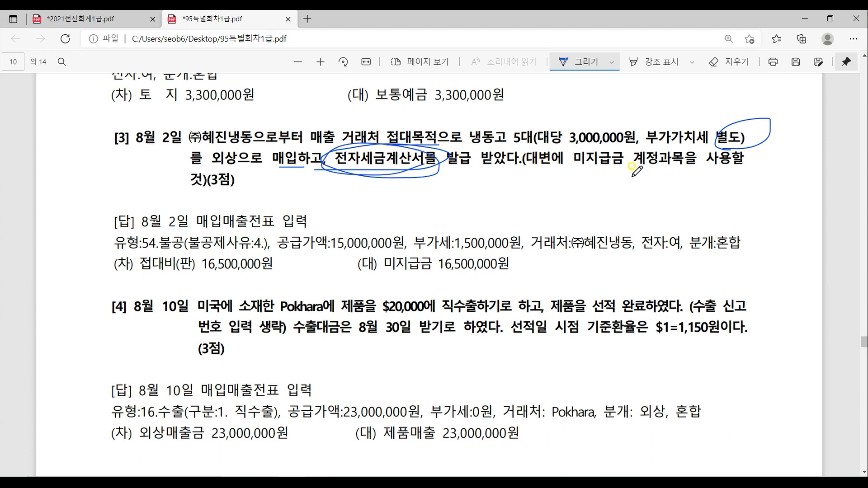
mouse_move(571, 166)
mouse_down()
mouse_move(629, 167)
mouse_move(602, 171)
mouse_up()
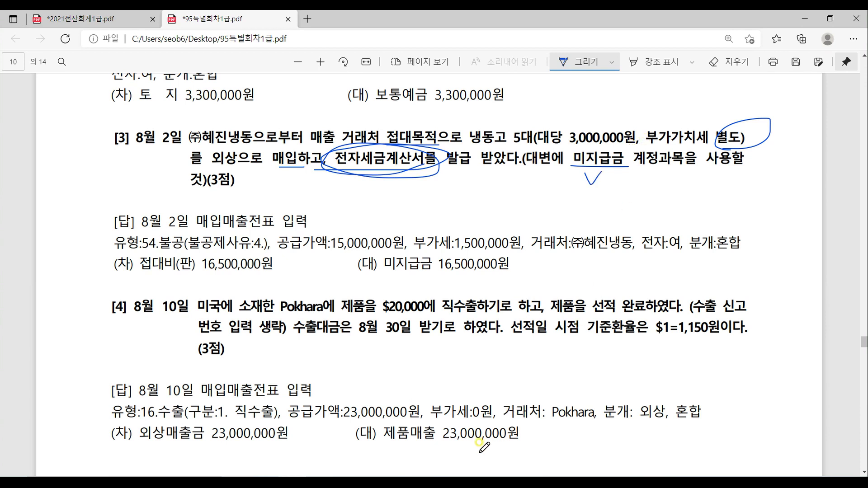
Switch to KcLep and start a purchase entry dated August 2 with type 54 불공.
key(alt+Tab)
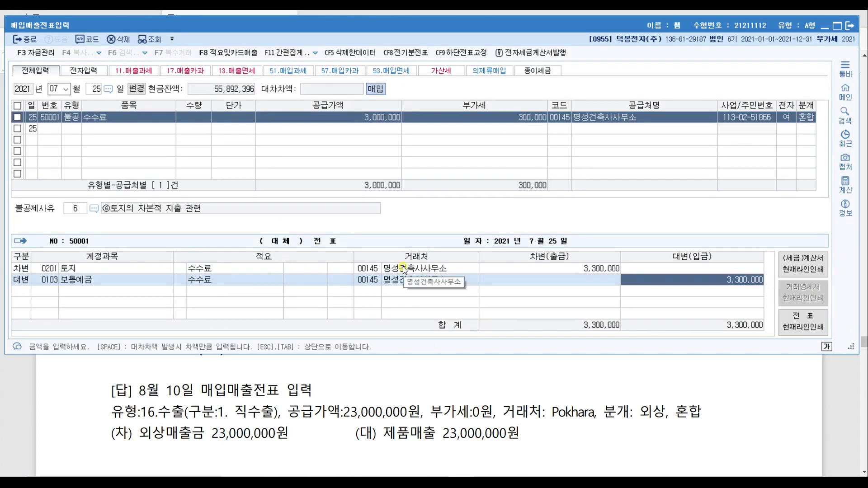
key(Escape)
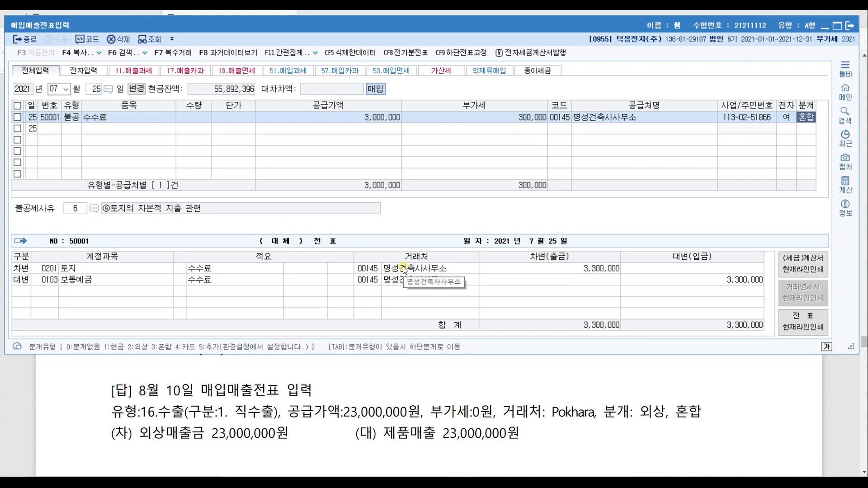
key(Escape)
key(shift+Tab)
text(08)
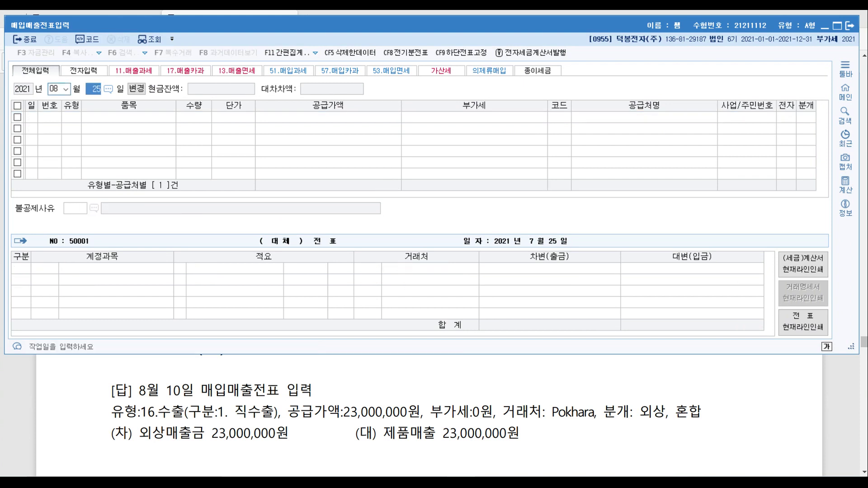
text(2)
key(Return)
key(Return)
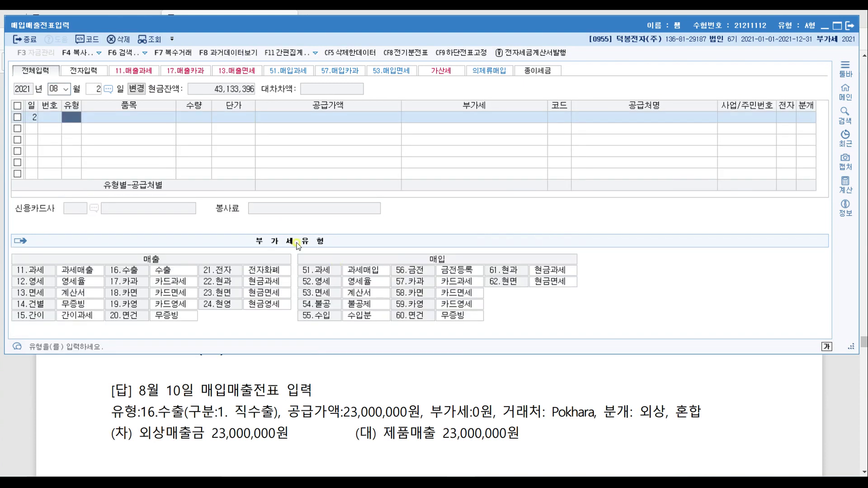
click(306, 272)
text(54)
key(Return)
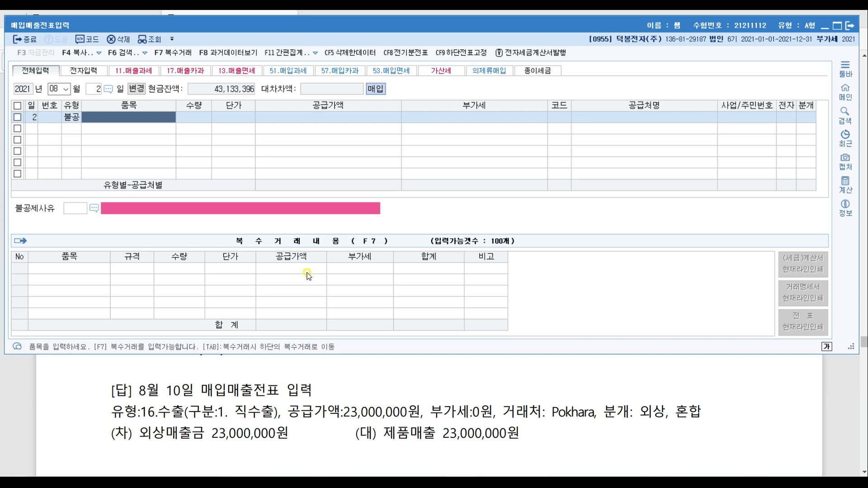
Enter 냉동고 as the August 2 item with quantity 5 and unit price 3,000,000, accepting the calculated supply value and VAT.
text(냉)
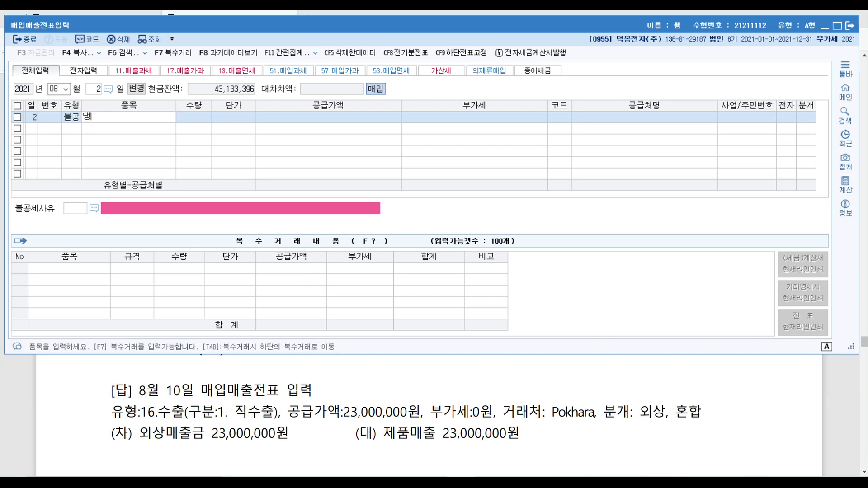
text(동고)
key(Return)
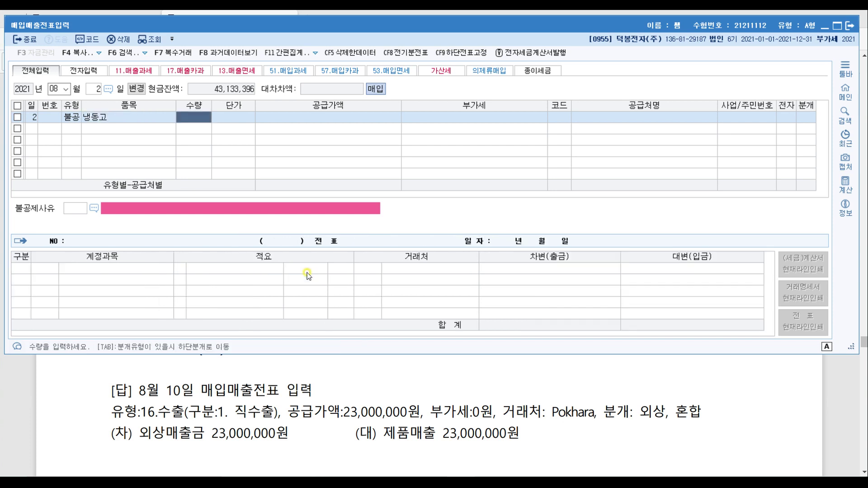
text(5)
key(Return)
text(3000000)
key(Return)
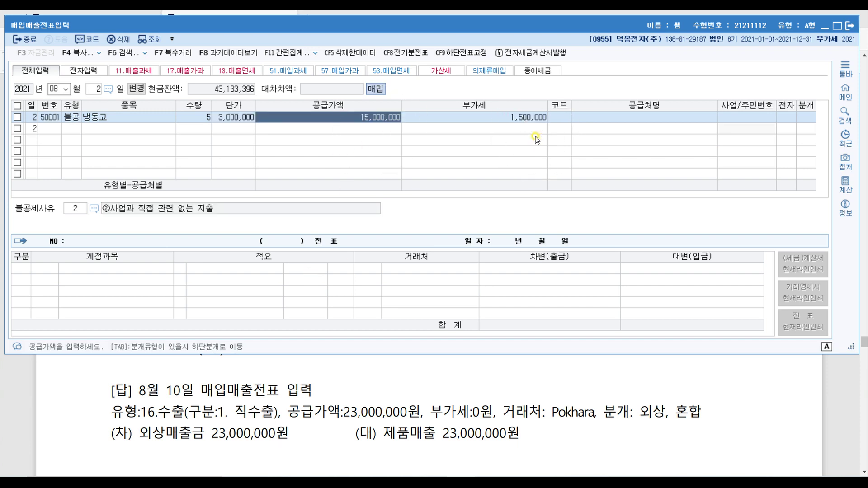
key(Return)
key(Return)
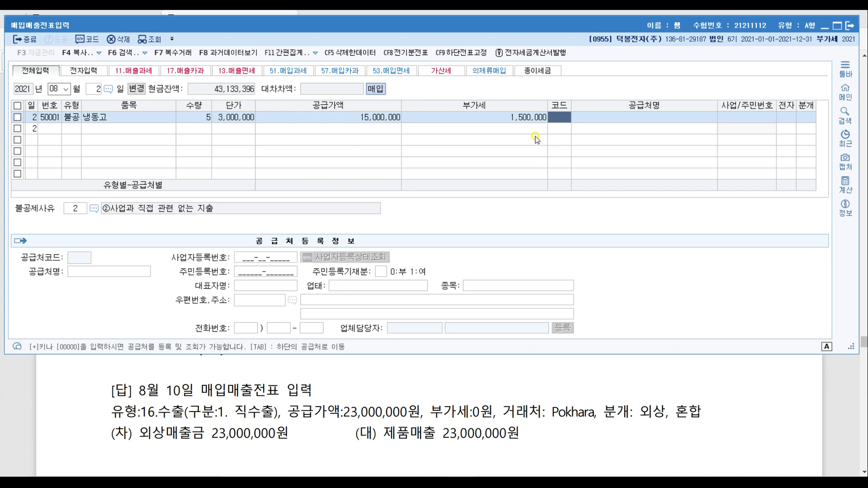
Set (주)혜진냉동 as the supplier of the August 2 entry and mark its tax invoice as electronic (여).
text(혜진)
key(Return)
double_click(535, 132)
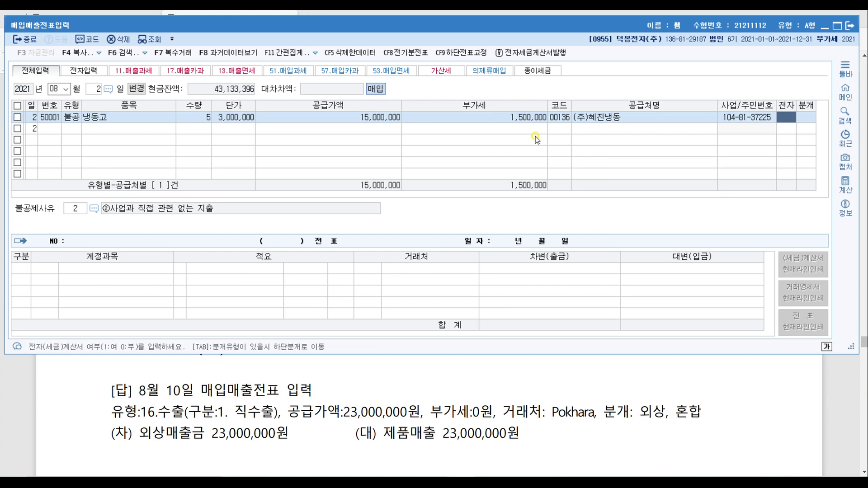
text(1)
key(Return)
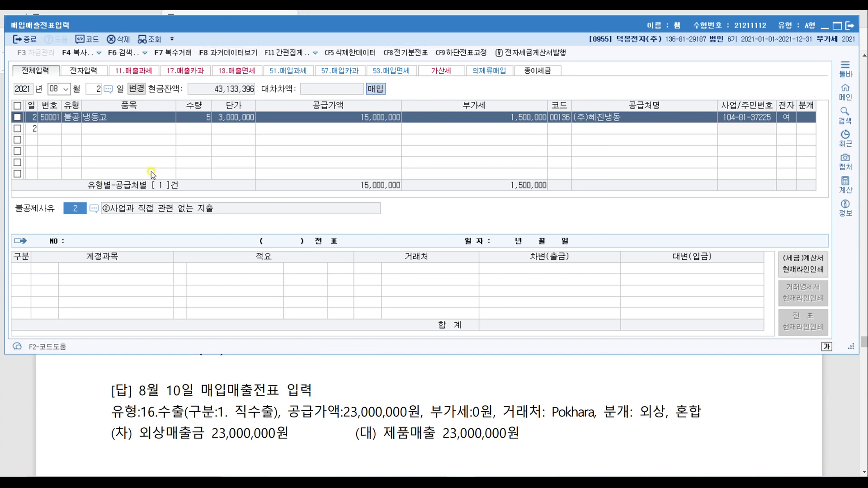
Set the non-deduction reason of the August 2 entry to 4 접대비 및 이와 유사한 비용 관련.
double_click(83, 209)
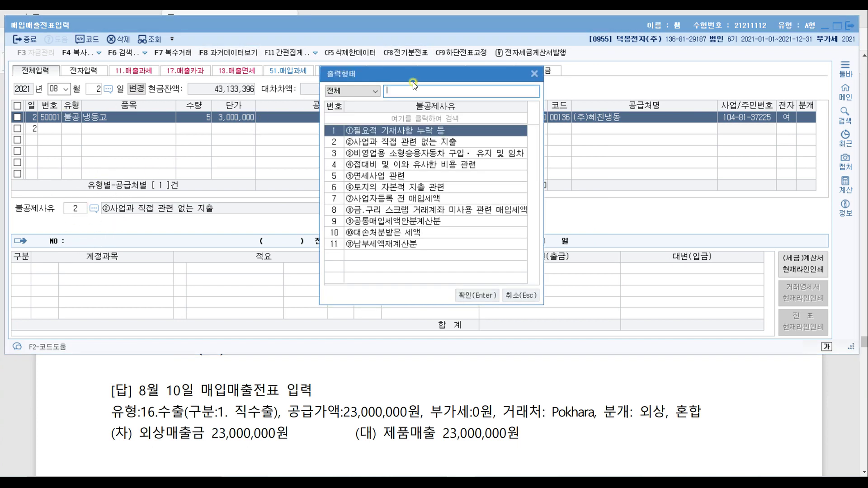
click(416, 161)
double_click(416, 162)
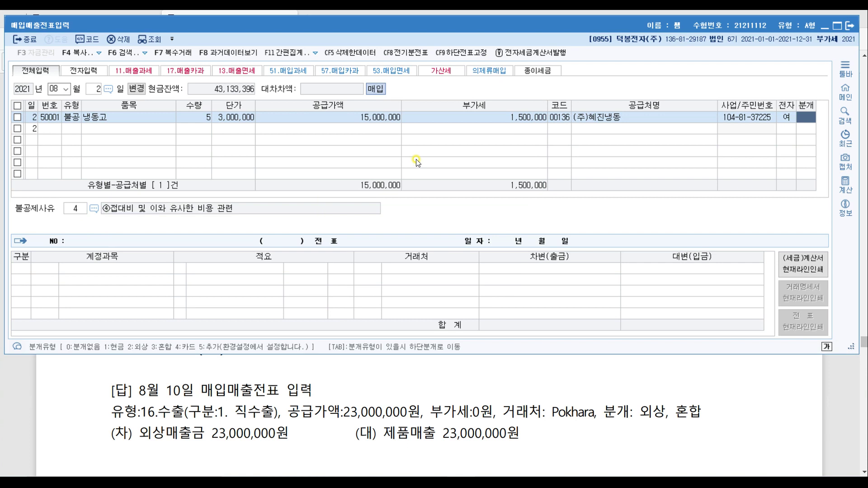
Set the August 2 entry's journal type to 3 혼합 and change the debit account to 0813 접대비 (판매관리비).
text(3)
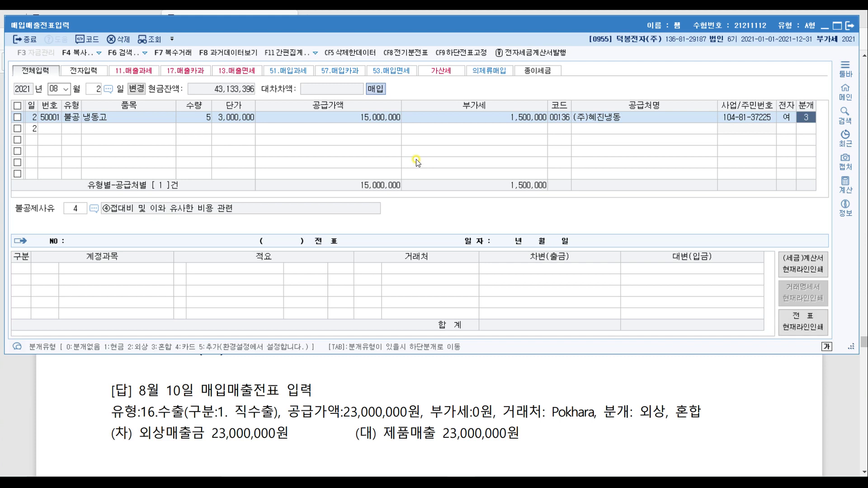
key(Return)
key(Return)
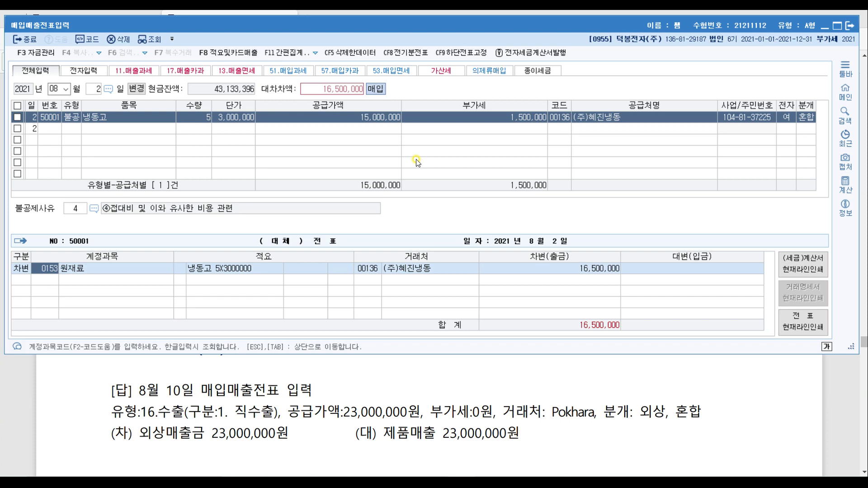
text(접대)
key(Return)
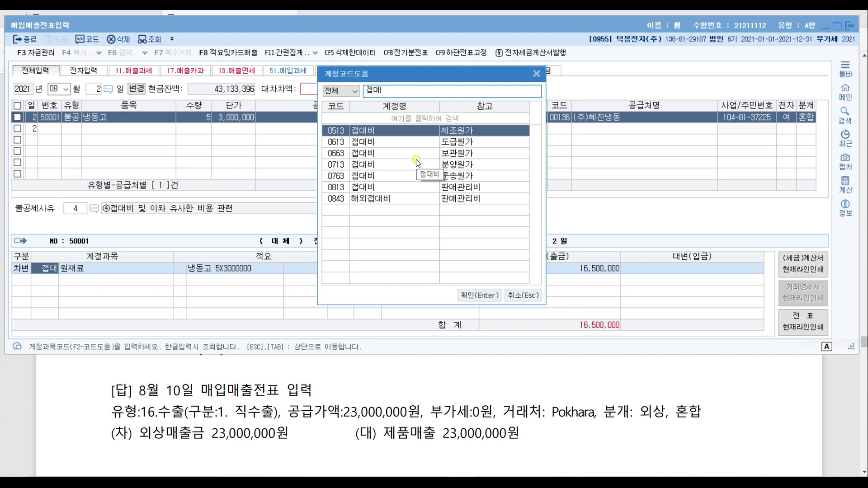
key(Down)
key(Down)
key(Down)
key(Down)
key(Down)
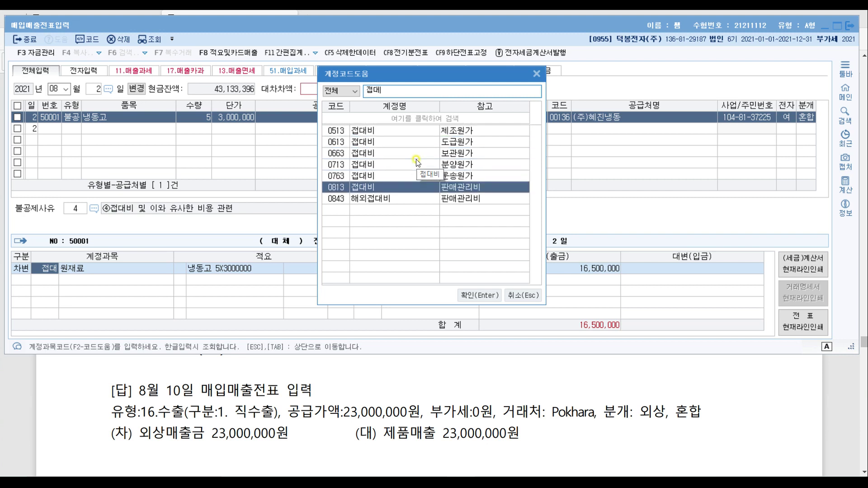
key(Return)
click(592, 273)
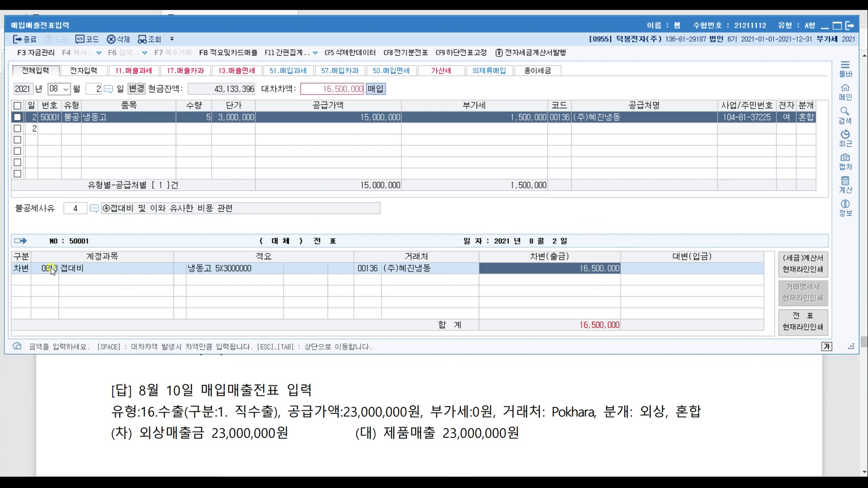
click(569, 283)
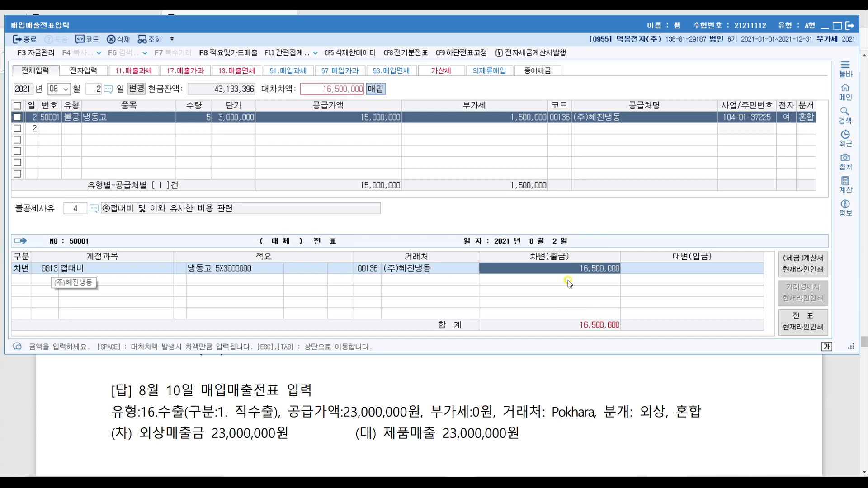
Add a credit line (대변) to the August 2 entry with account 0253 미지급금 for 16,500,000.
key(Return)
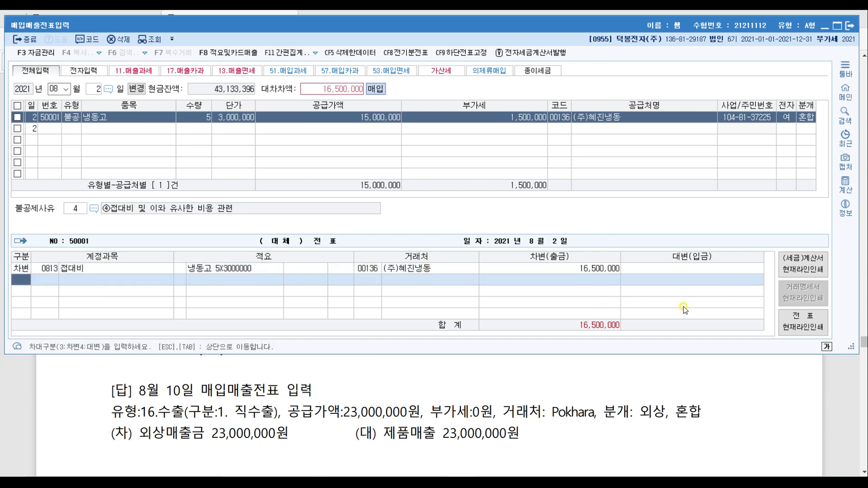
text(4)
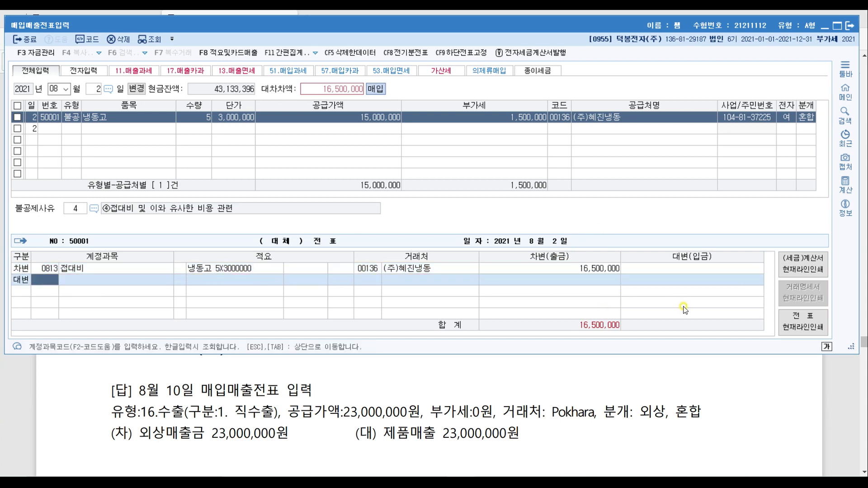
text(미지)
key(Return)
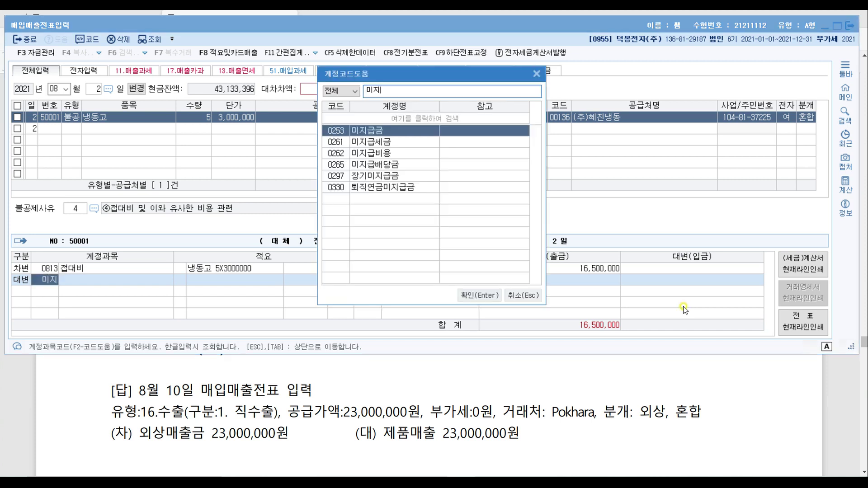
key(Return)
key(Return)
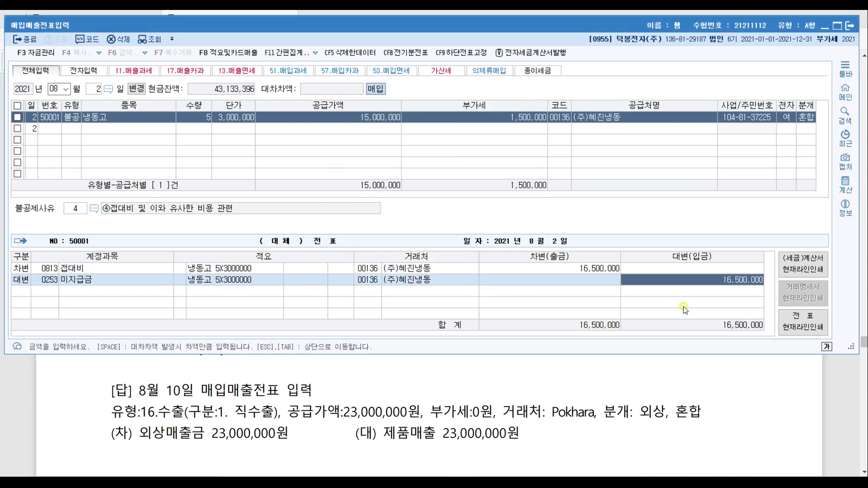
click(371, 281)
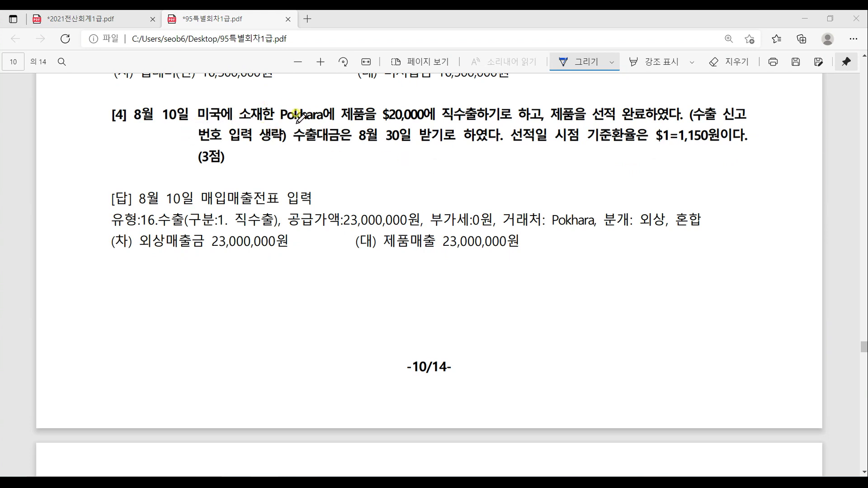
In the exam PDF's question [4], mark the date, $20,000, 직수출, 생략, the payment terms and 기준환율, and handwrite 외상 below.
mouse_move(389, 122)
mouse_down()
mouse_move(427, 122)
mouse_move(487, 97)
mouse_move(454, 128)
mouse_move(488, 100)
mouse_move(432, 110)
mouse_move(472, 93)
mouse_move(439, 120)
mouse_move(477, 123)
mouse_move(487, 96)
mouse_move(468, 131)
mouse_move(490, 109)
mouse_move(447, 116)
mouse_up()
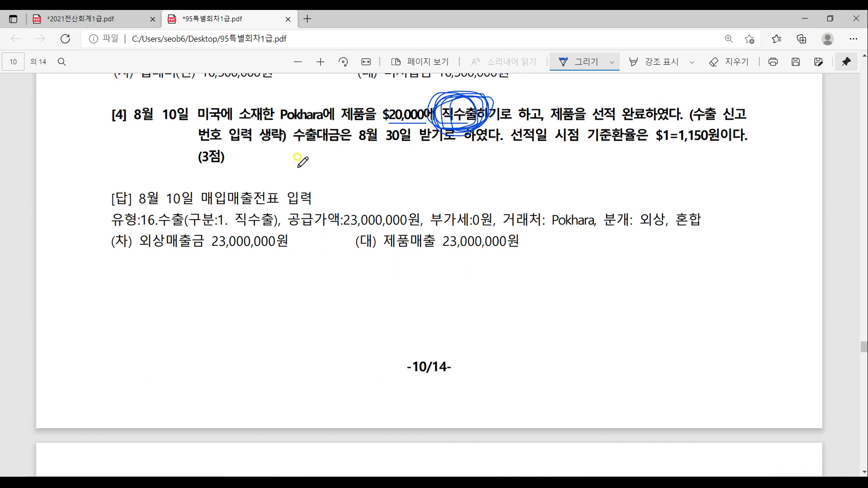
mouse_move(264, 153)
mouse_down()
mouse_move(289, 124)
mouse_move(292, 147)
mouse_move(496, 151)
mouse_up()
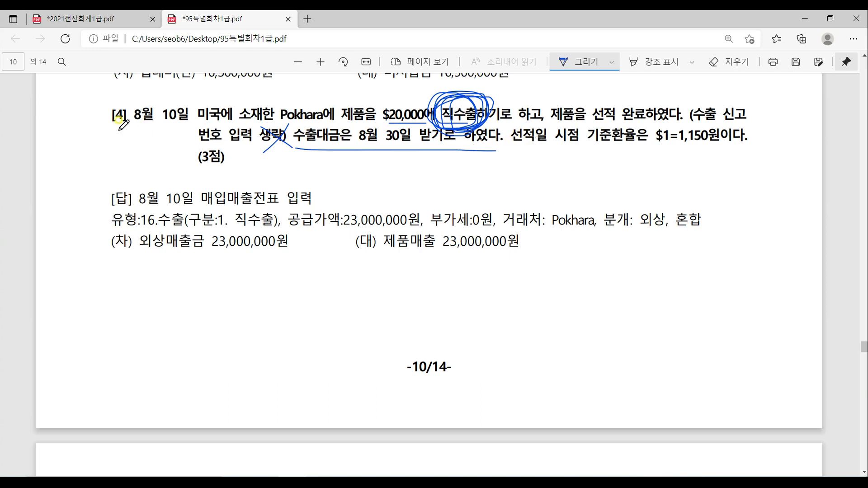
drag(133, 127, 182, 127)
mouse_move(418, 156)
mouse_down()
mouse_move(449, 177)
mouse_move(461, 171)
mouse_up()
drag(459, 177, 460, 183)
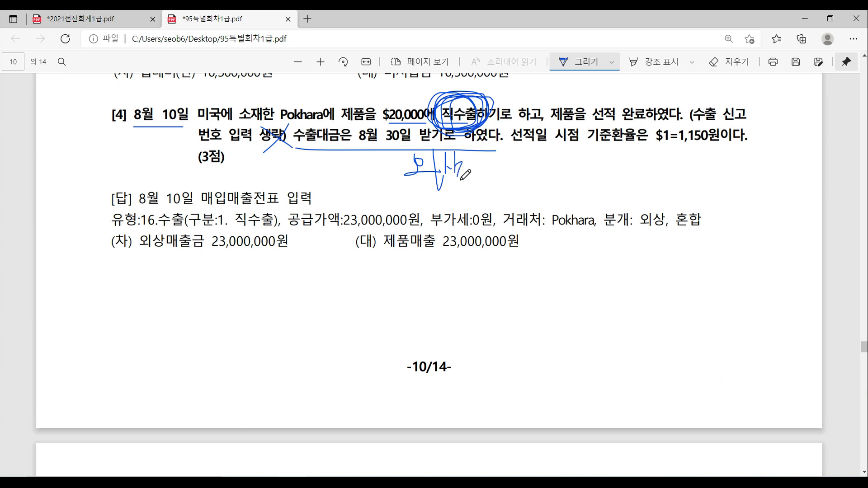
drag(533, 144, 667, 151)
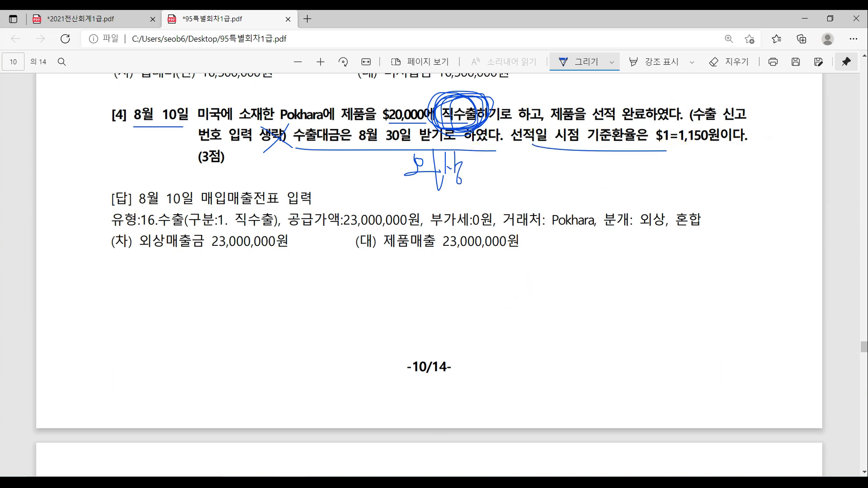
Switch to KcLep and start an August 10 entry with VAT type 16 수출.
mouse_move(452, 482)
click(449, 467)
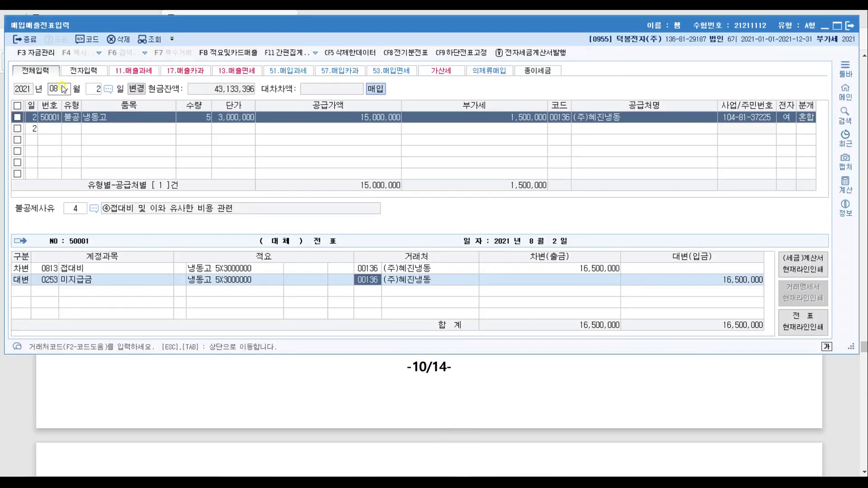
click(89, 90)
text(10)
key(Return)
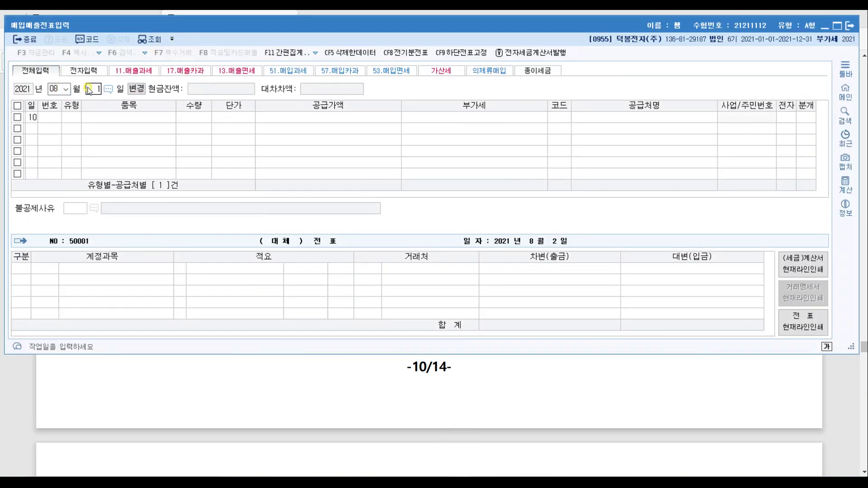
key(Return)
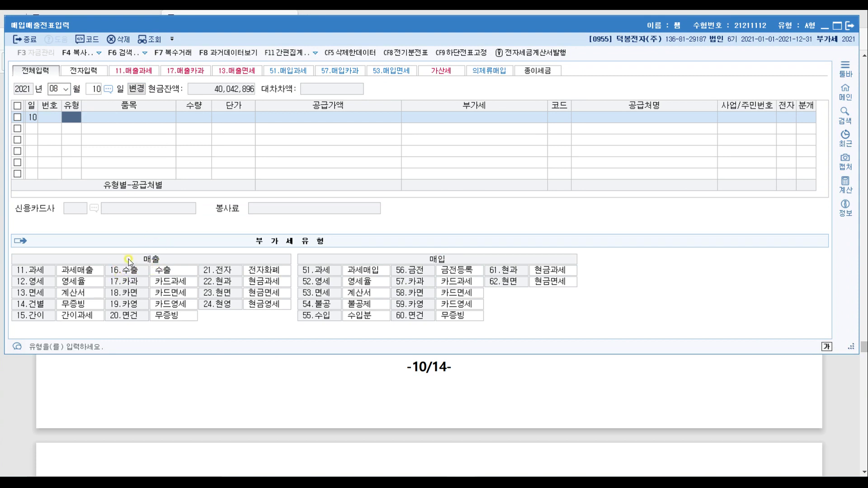
text(16)
key(Return)
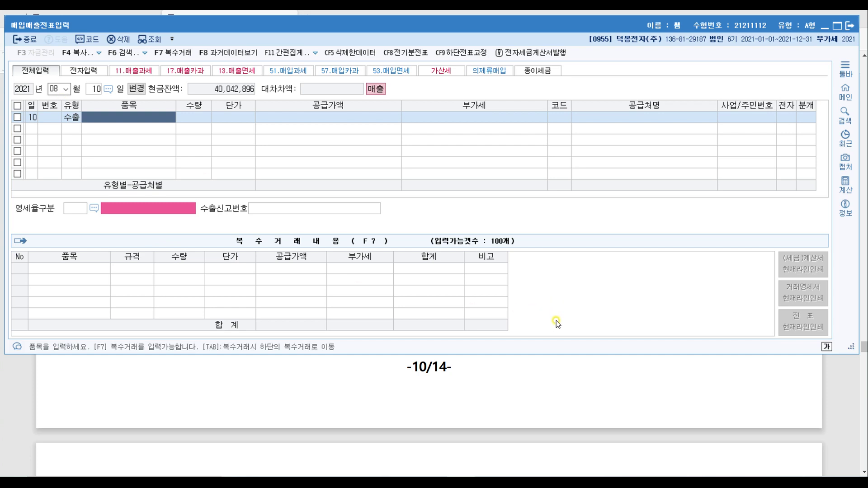
Enter 제품 as the August 10 item with quantity 20,000 and unit price 1,150 to calculate the supply value.
text(제품)
key(Return)
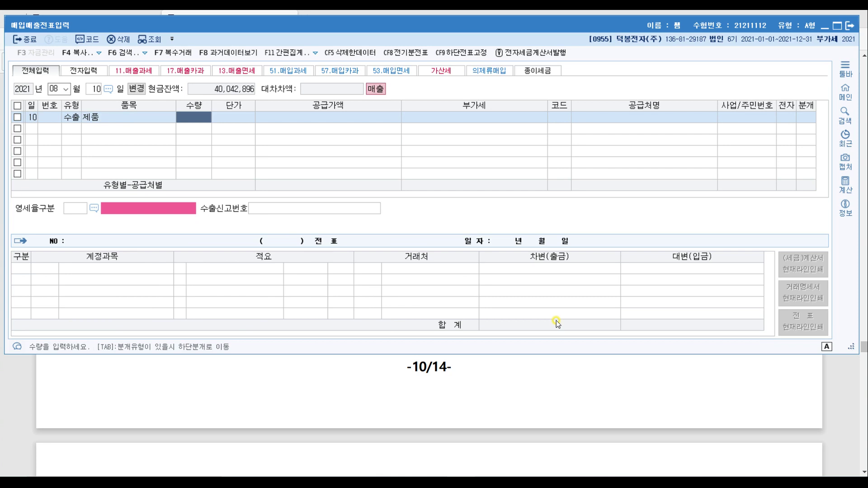
text(200000)
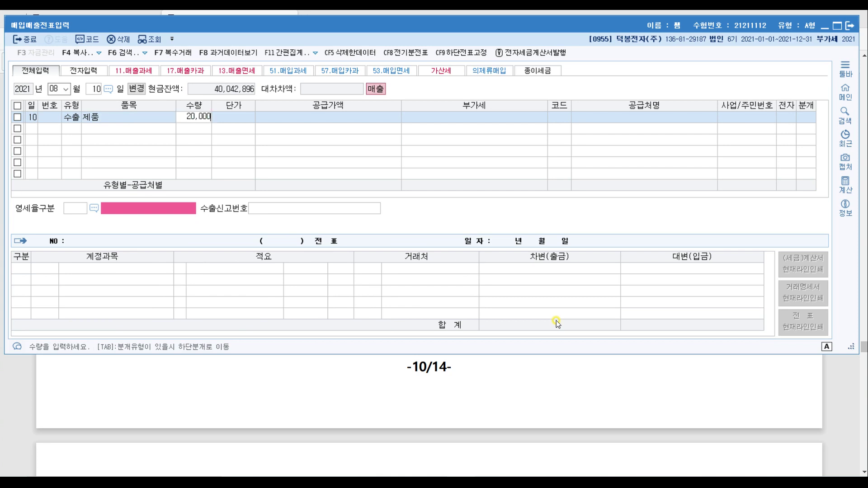
key(Return)
text(1150)
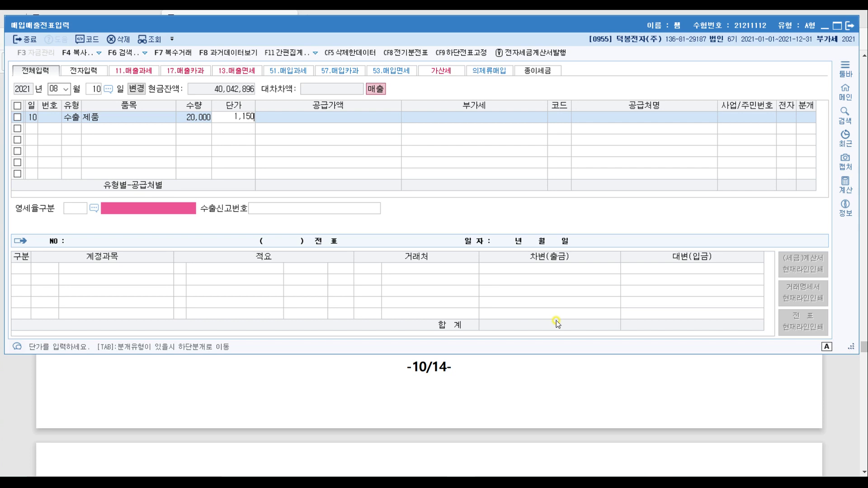
key(Return)
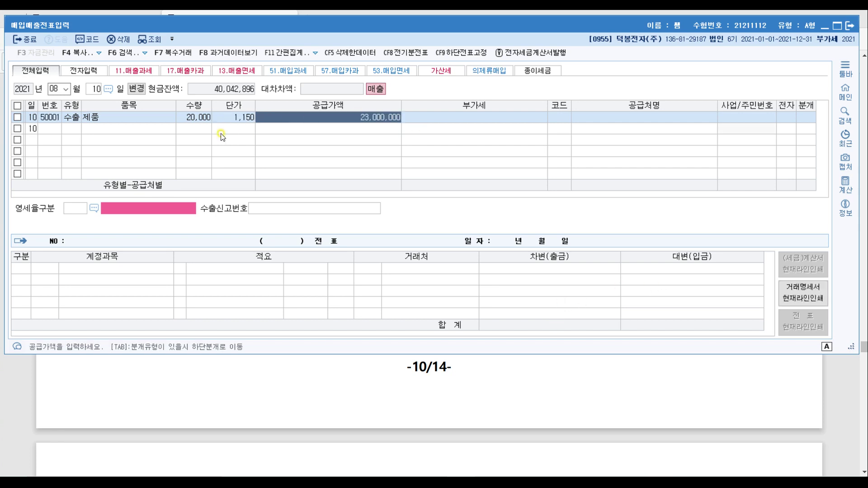
Clear the quantity and unit price of the August 10 entry, keeping the calculated supply value.
click(194, 117)
key(Delete)
key(Return)
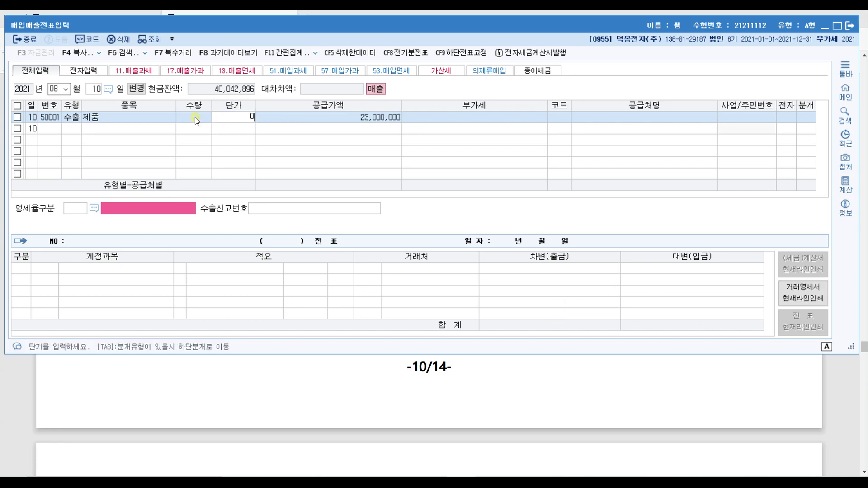
key(Delete)
key(Return)
Set Pokhara as the trading partner of the August 10 export entry.
click(569, 120)
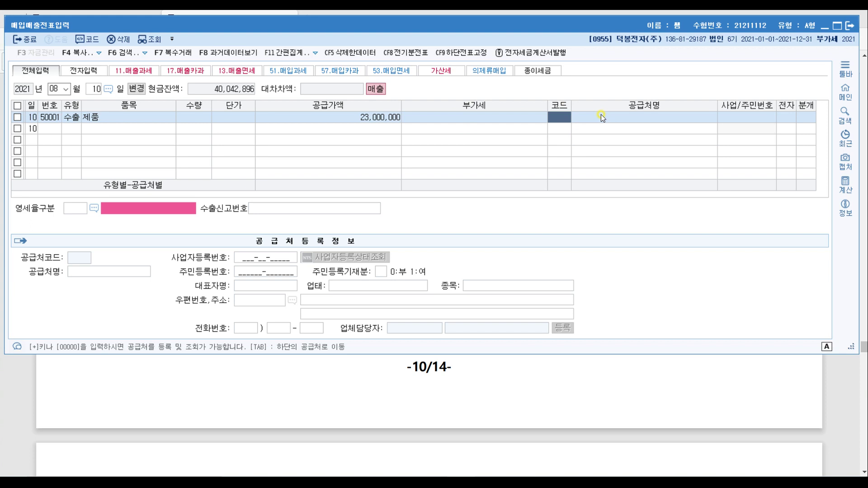
text(P)
key(Return)
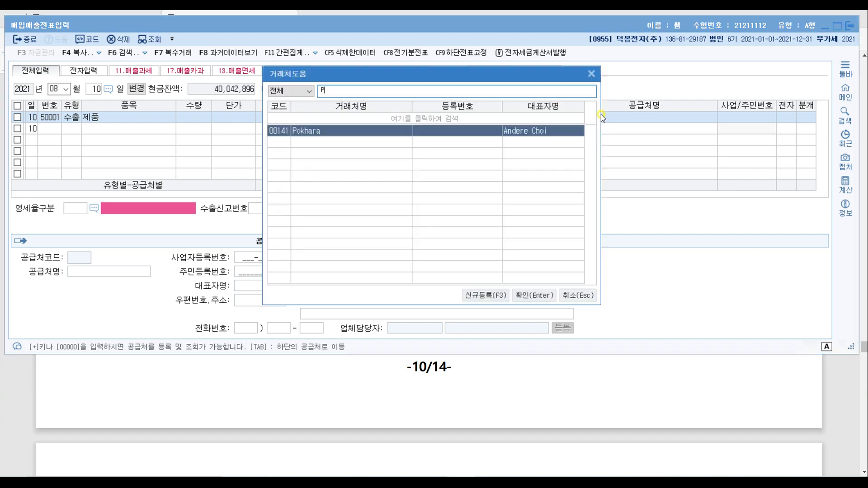
double_click(331, 130)
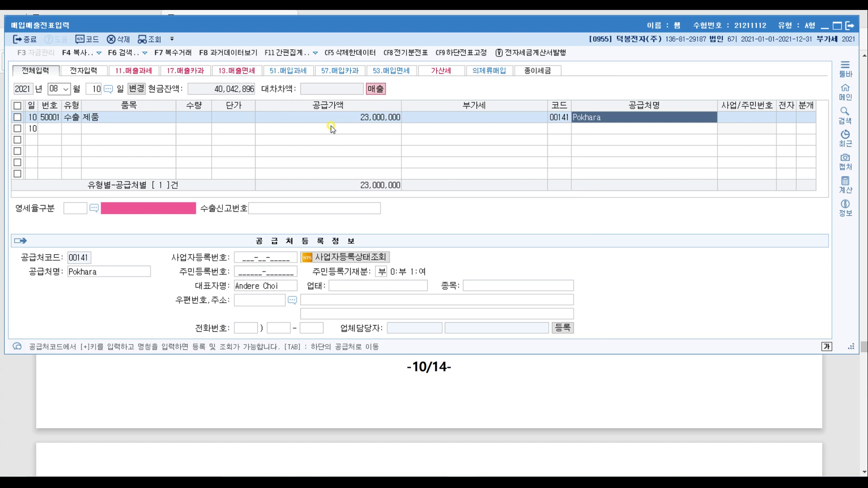
key(Return)
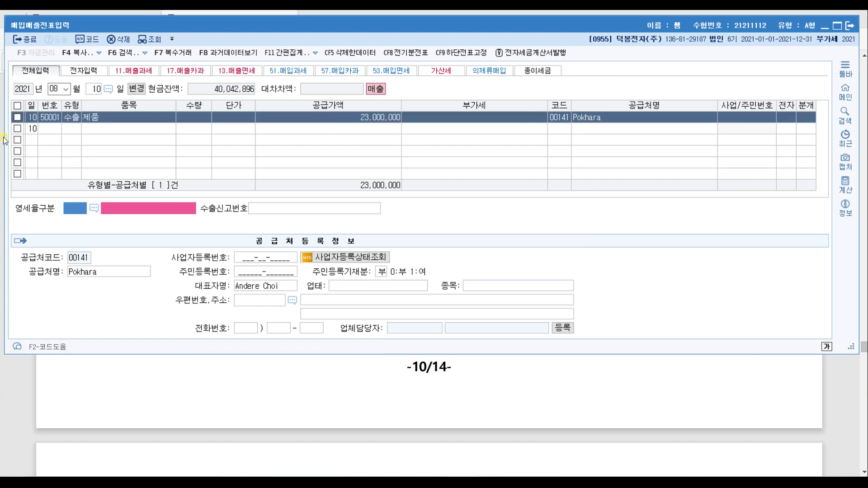
Set the August 10 entry's 영세율구분 to 1 직접수출(대행수출 포함), leave 수출신고번호 blank, and set the journal type to 2 외상.
key(F2)
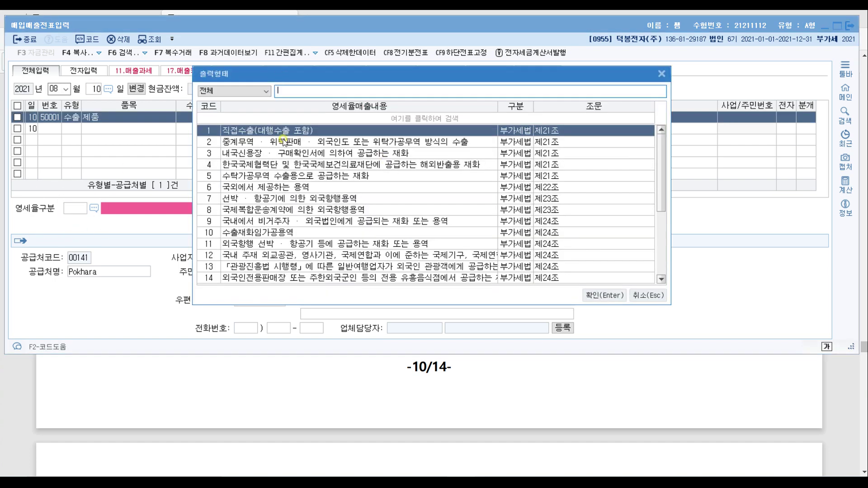
double_click(259, 134)
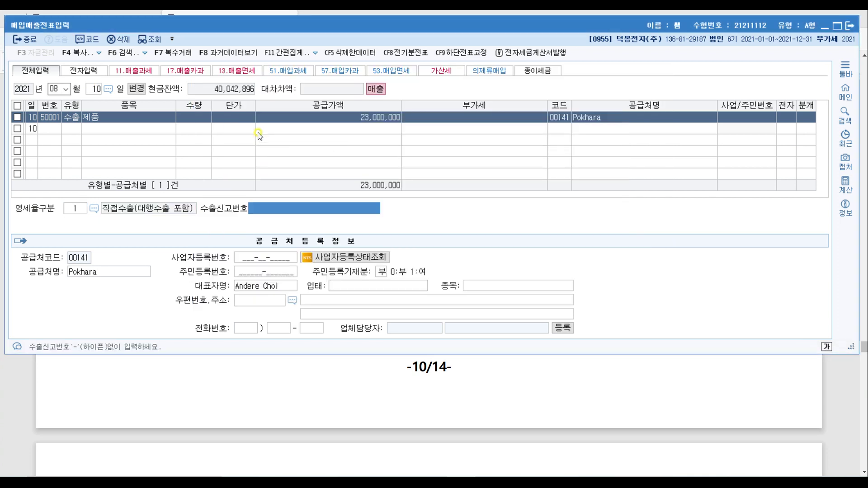
key(Return)
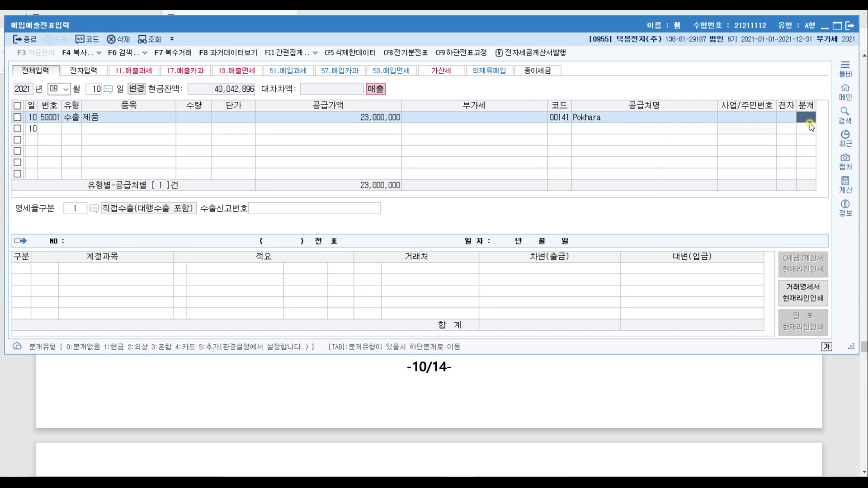
text(2)
key(Return)
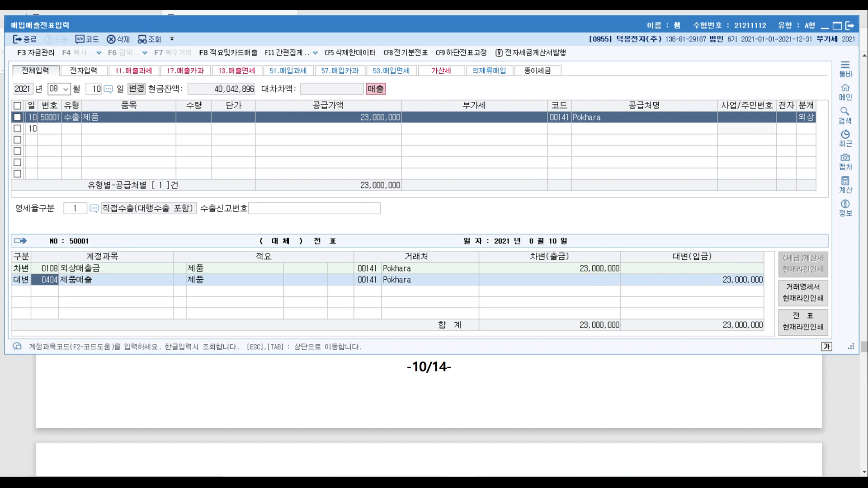
Switch to the exam PDF and mark ㈜대명, 재료A, 별도, 전액 당좌수표, 구입 and 전자세금계산서 in question [5].
click(832, 397)
scroll(145, 358, down, 10)
scroll(183, 216, down, 4)
scroll(180, 215, up, 3)
drag(196, 141, 240, 141)
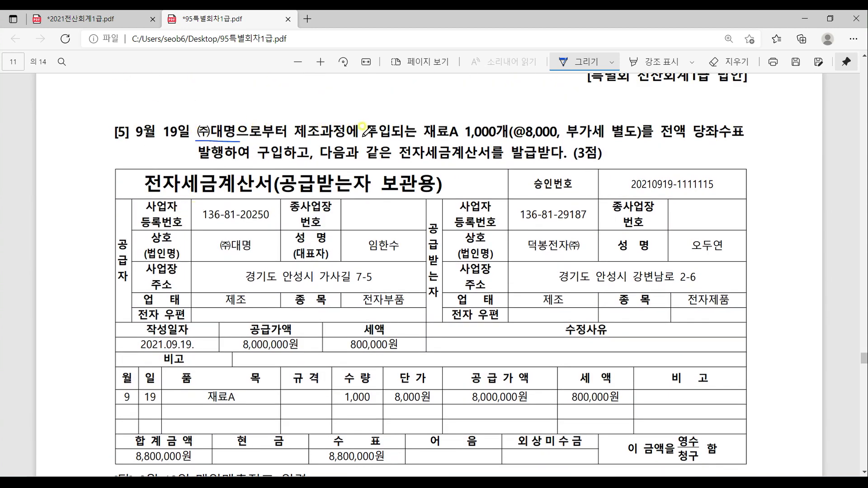
drag(423, 143, 458, 142)
drag(616, 141, 764, 148)
mouse_move(289, 149)
mouse_down()
mouse_move(264, 143)
mouse_move(287, 162)
mouse_up()
drag(415, 158, 544, 157)
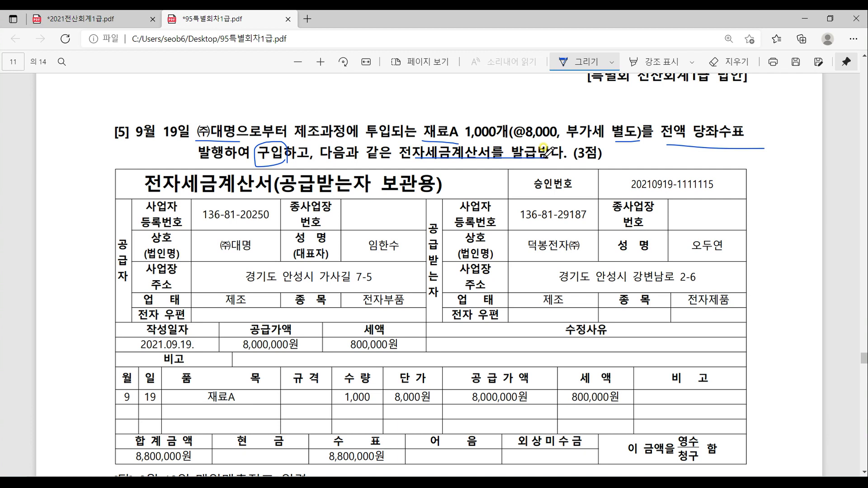
mouse_move(492, 154)
mouse_down()
mouse_move(384, 145)
mouse_move(393, 144)
mouse_up()
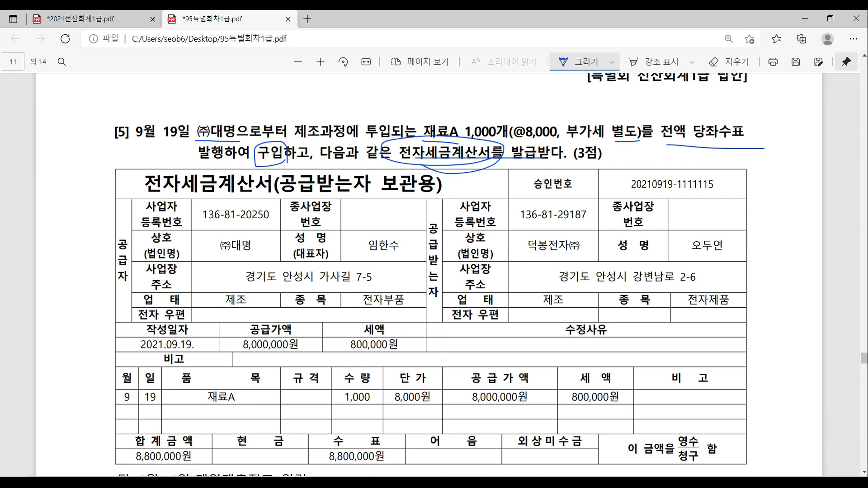
Switch to KcLep and start a September 19 entry with VAT type 51 과세.
key(alt+Tab)
key(Escape)
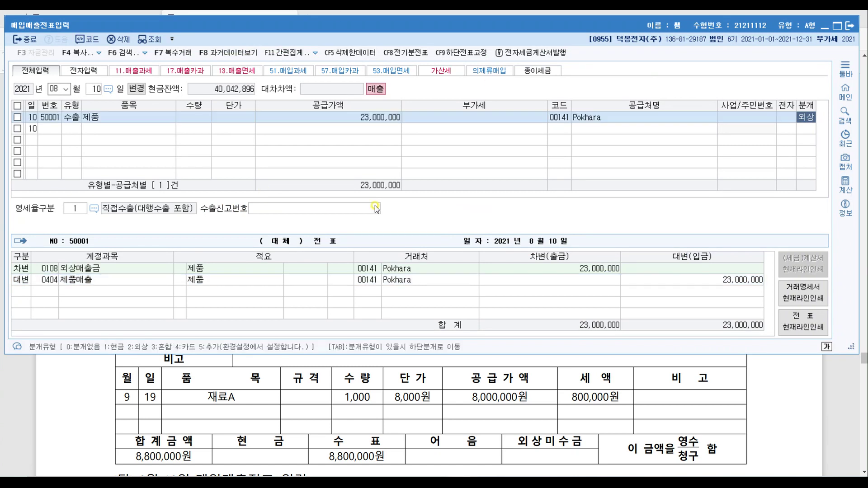
text(9)
key(Return)
text(19)
key(Return)
key(Return)
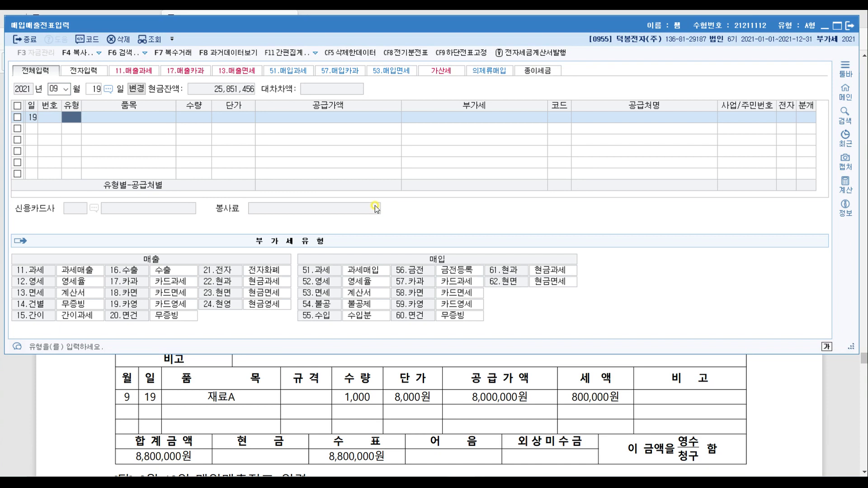
text(51)
key(Return)
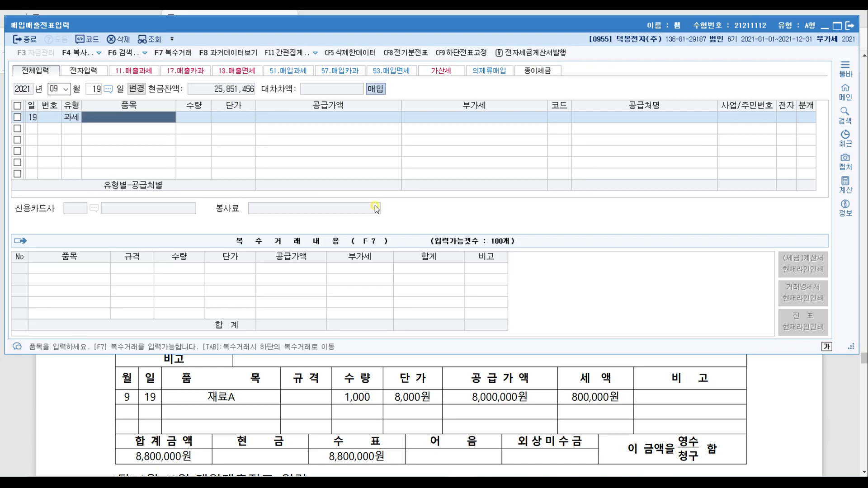
Enter item 재료A with quantity 1,000 and unit price 8,000 in the September 19 entry, accepting the calculated supply value and VAT.
text(재료A)
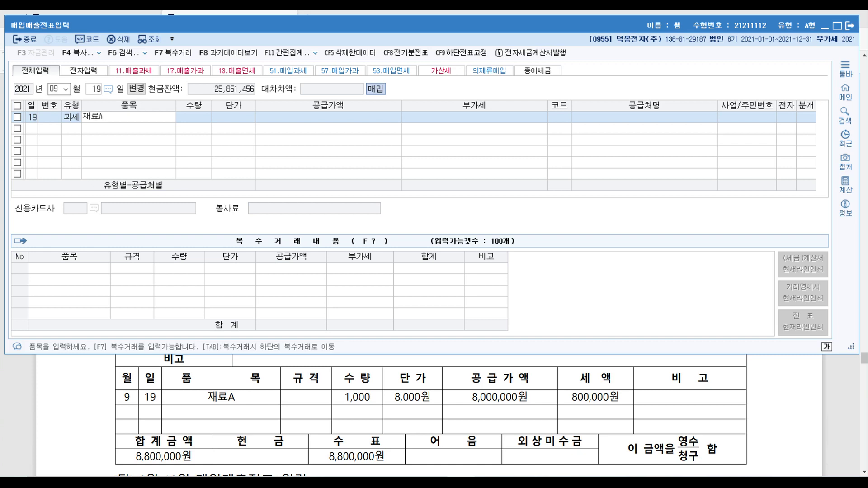
key(Return)
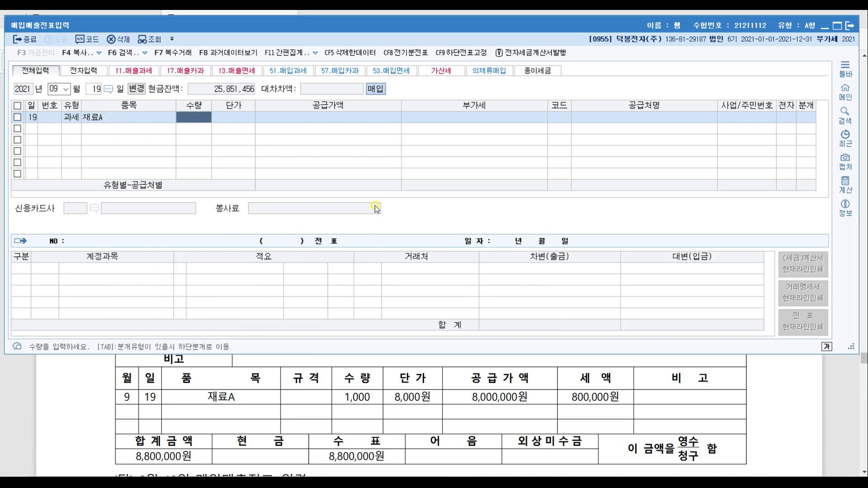
text(1000)
key(Return)
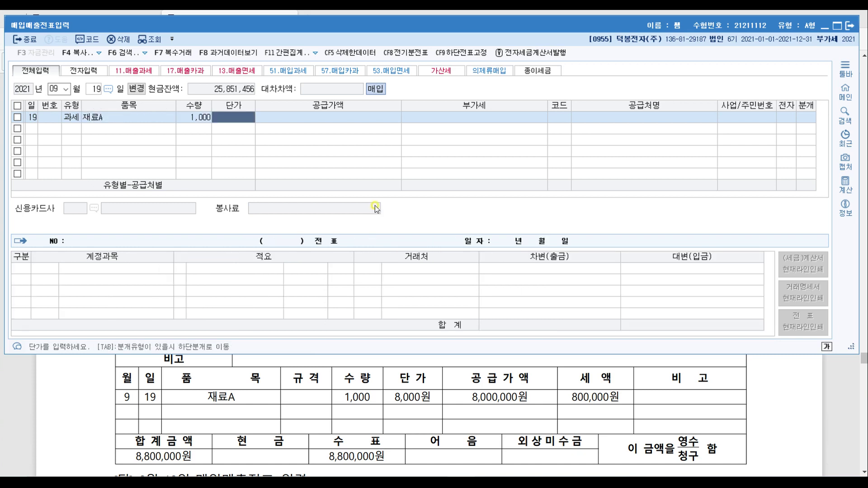
text(8000)
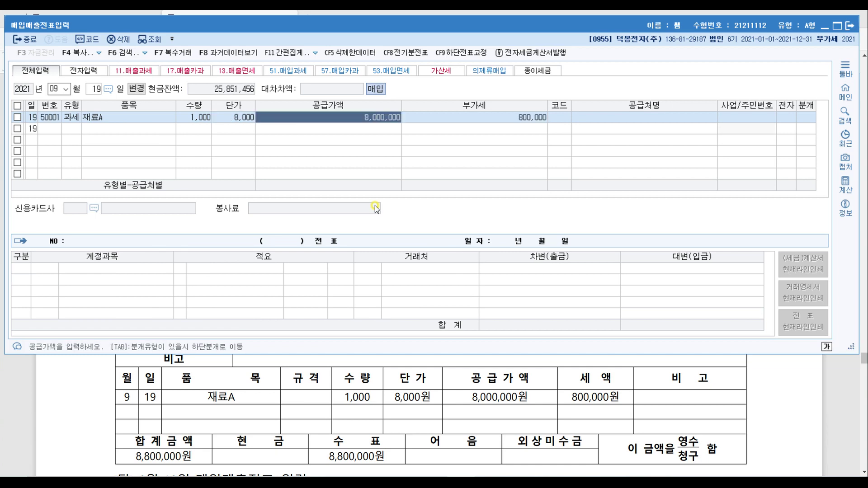
key(Return)
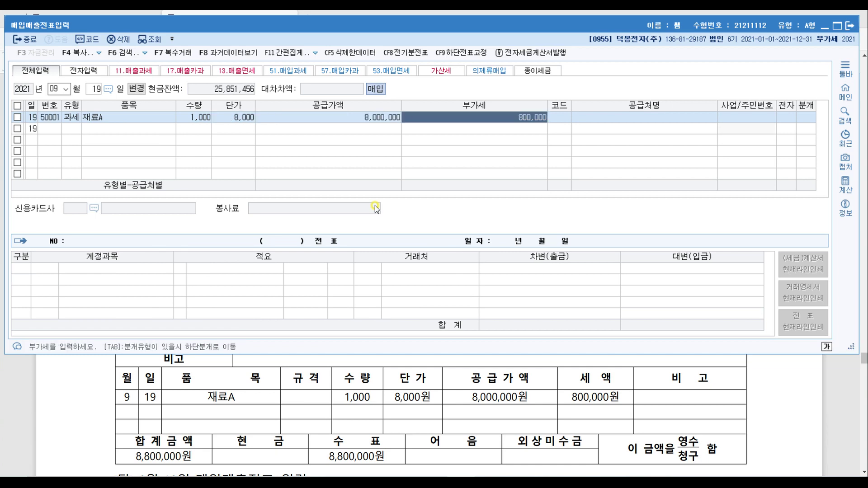
key(Return)
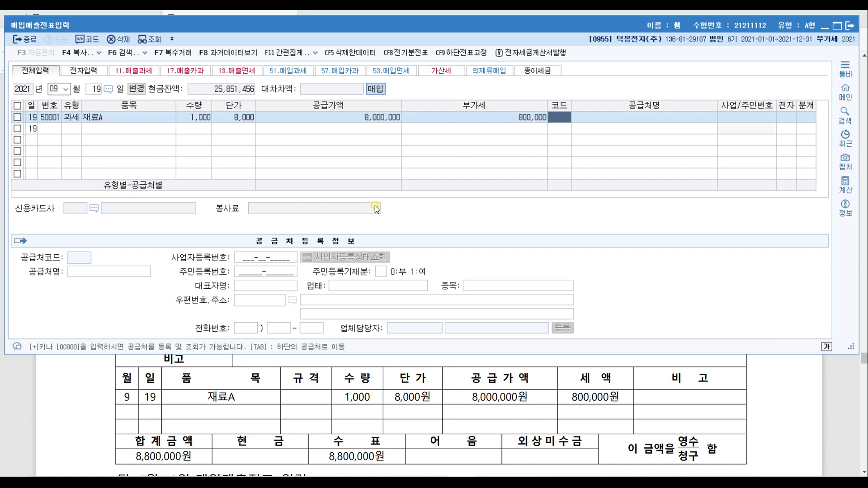
Look up 대명 and set (주)대명 as the supplier of the September 19 entry.
text(대명)
key(Return)
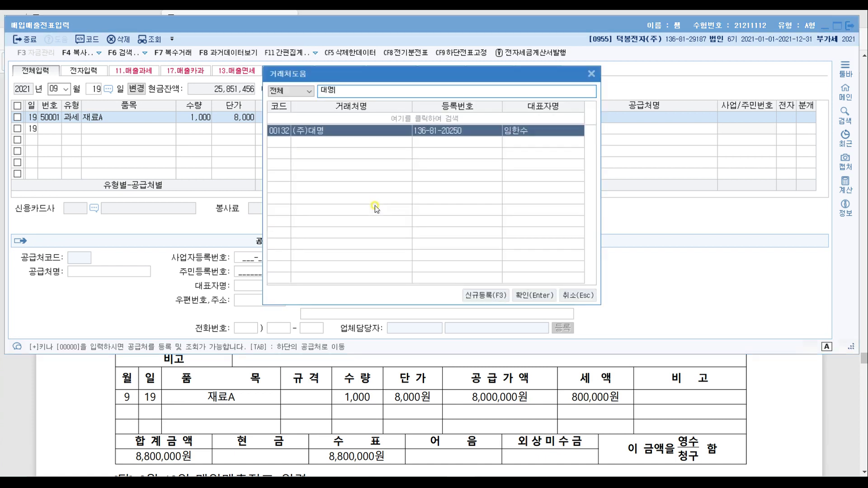
key(Return)
Mark the September 19 entry as electronic (1 여) and set its journal type to 3 혼합.
click(784, 120)
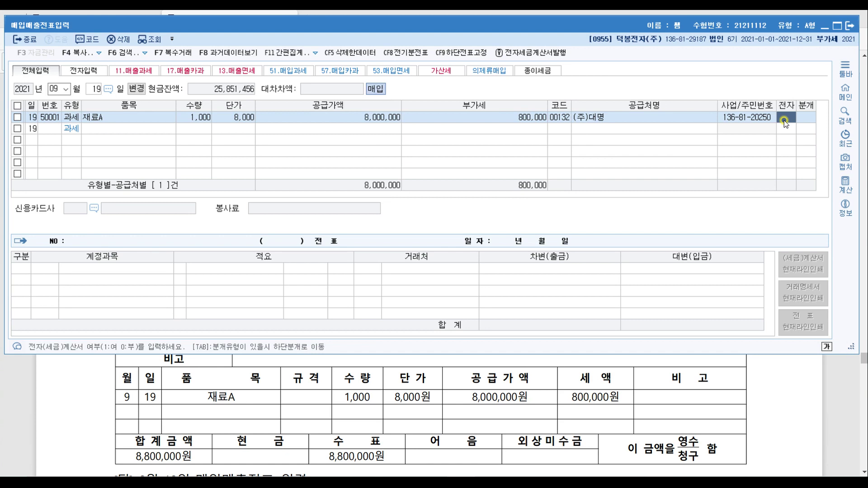
text(1)
key(Return)
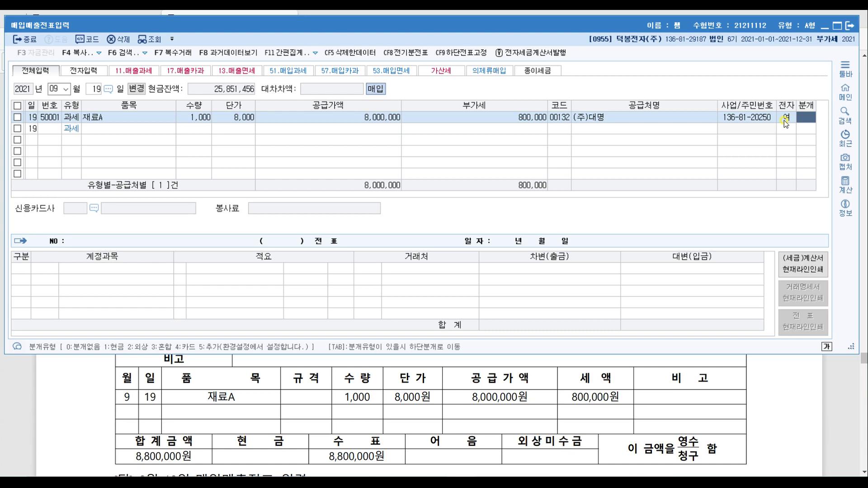
text(3)
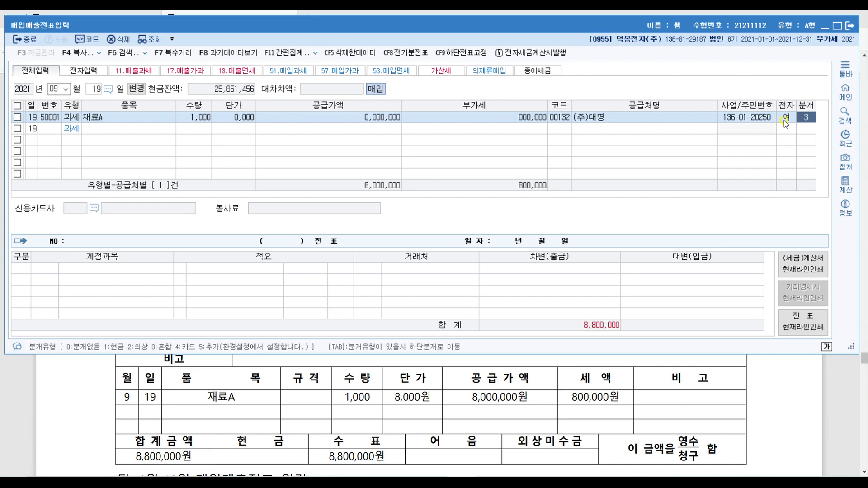
key(Return)
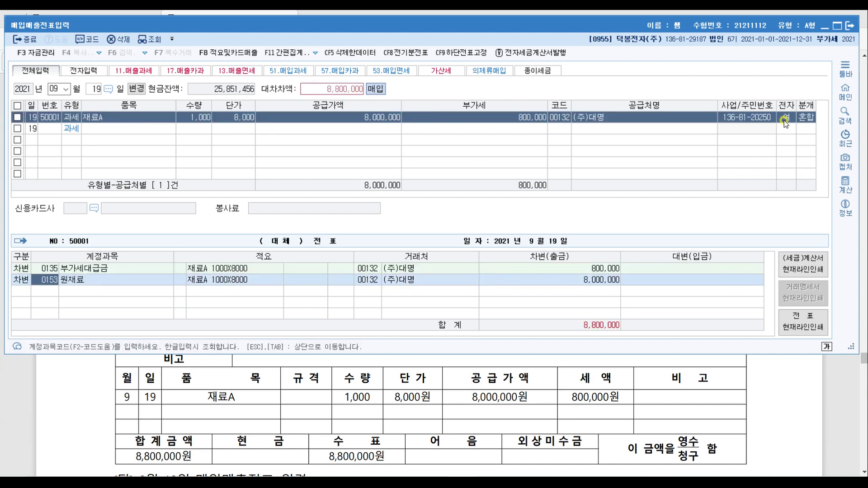
Keep the 원재료 debit line and add a credit line to 0102 당좌예금 for 8,800,000.
key(Return)
key(Return)
key(Return)
key(Return)
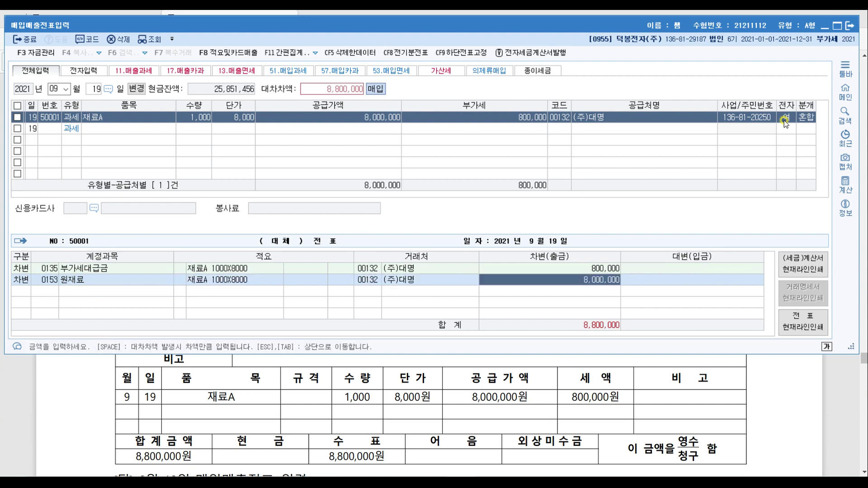
key(Return)
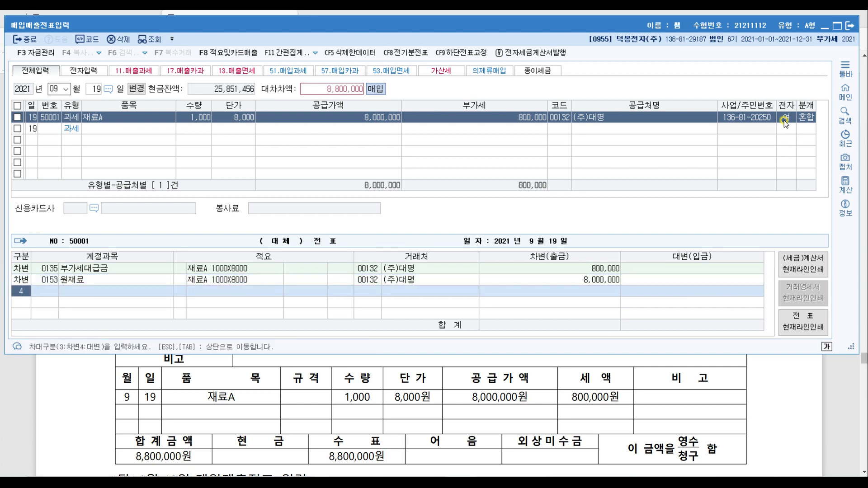
text(4)
text(102)
key(Return)
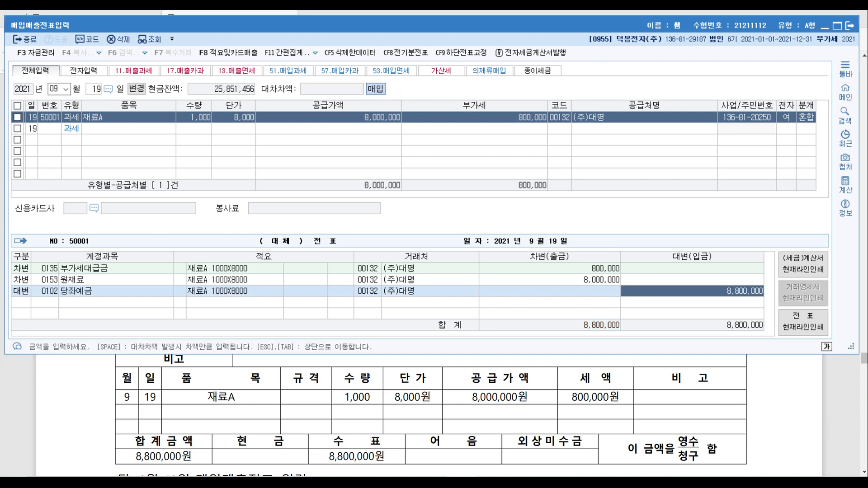
click(725, 300)
Switch to the exam PDF and, in question [6], mark the date, 임가공, 전자세금계산서 and the 외주가공비(제조) instruction, writing 외주가공비 above 임가공.
click(830, 419)
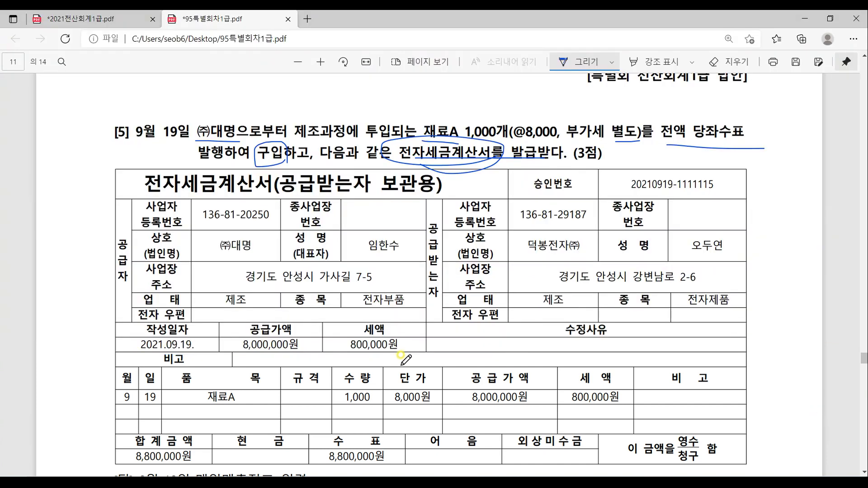
scroll(401, 356, down, 10)
drag(114, 159, 190, 160)
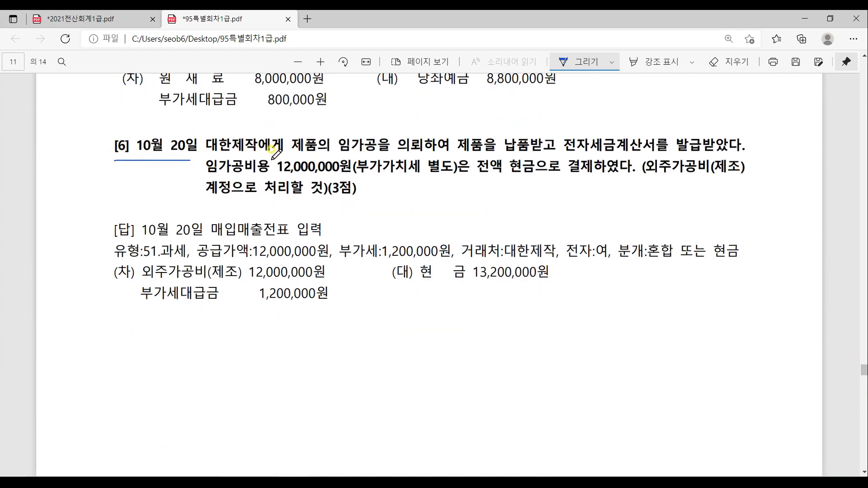
mouse_move(335, 155)
mouse_down()
mouse_move(377, 155)
mouse_move(393, 119)
mouse_move(375, 132)
mouse_up()
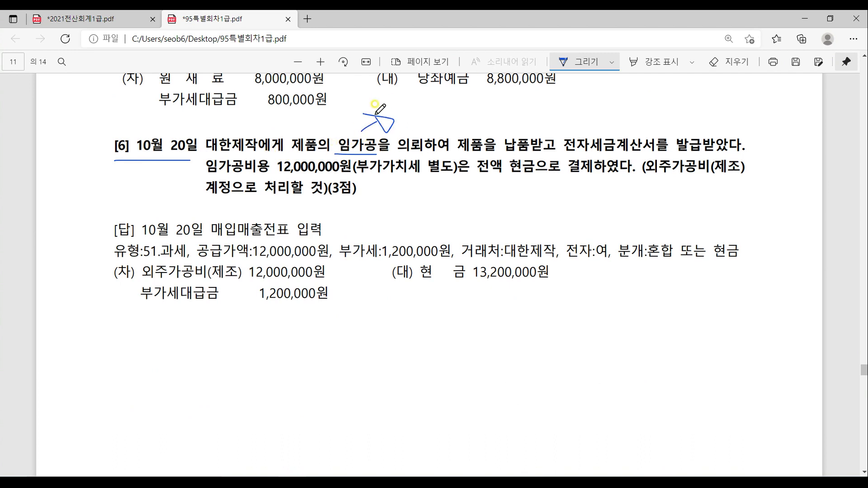
mouse_move(419, 99)
mouse_down()
mouse_move(395, 122)
mouse_move(432, 97)
mouse_move(452, 106)
mouse_move(428, 119)
mouse_move(501, 113)
mouse_move(524, 117)
mouse_move(527, 128)
mouse_move(552, 118)
mouse_move(554, 144)
mouse_up()
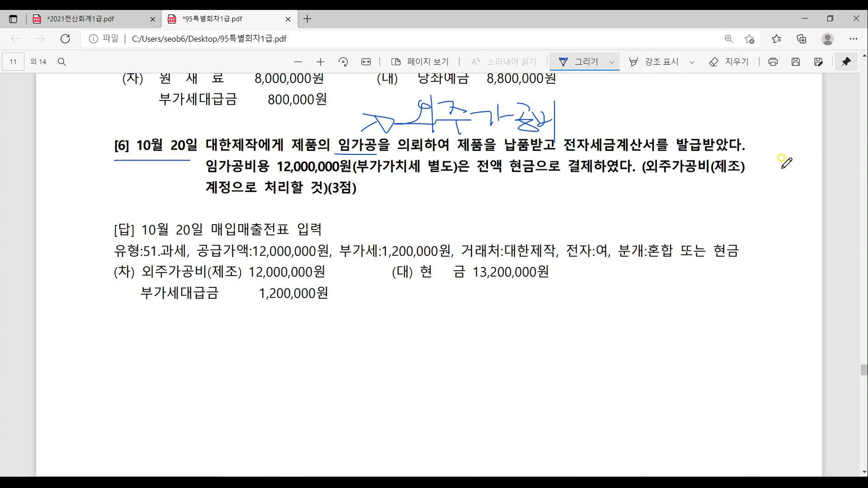
mouse_move(563, 149)
mouse_down()
mouse_move(667, 144)
mouse_move(575, 133)
mouse_move(633, 158)
mouse_move(676, 156)
mouse_up()
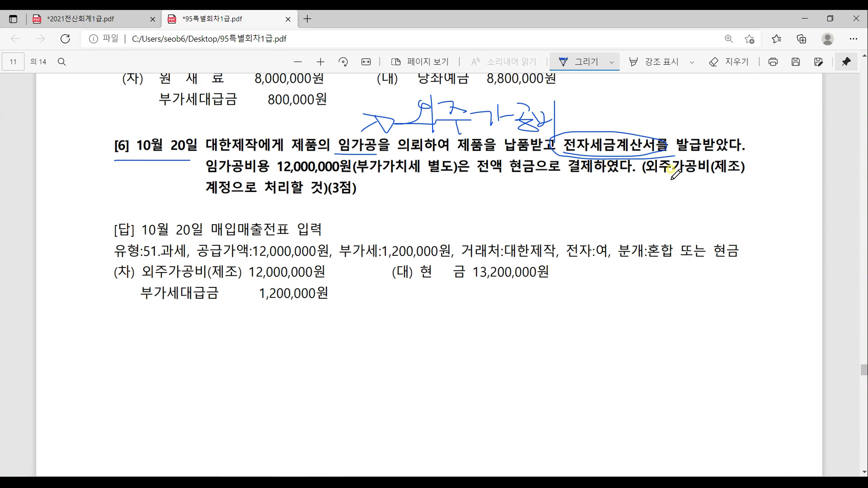
drag(646, 177, 749, 178)
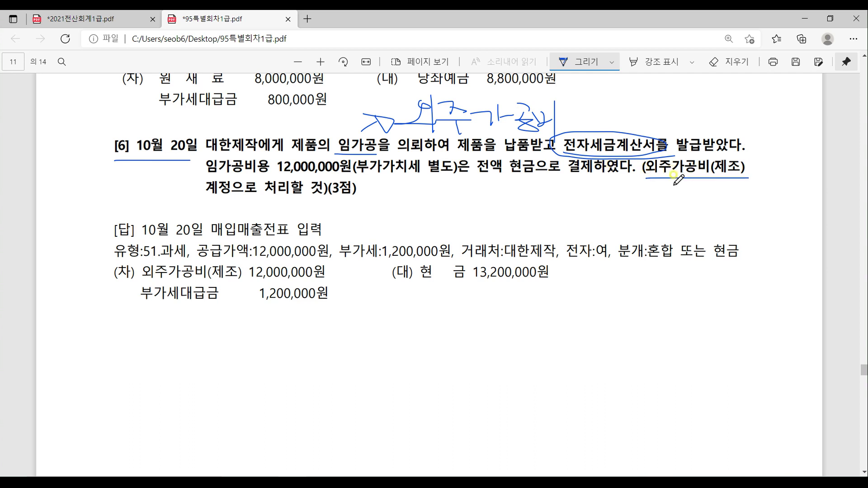
drag(200, 203, 353, 203)
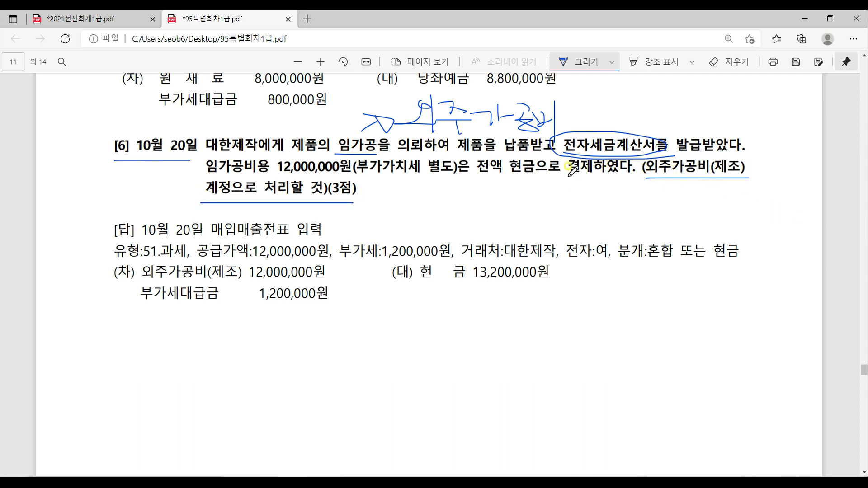
Switch to KcLep and start an October 20 entry with VAT type 51 과세.
key(alt+Tab)
click(48, 86)
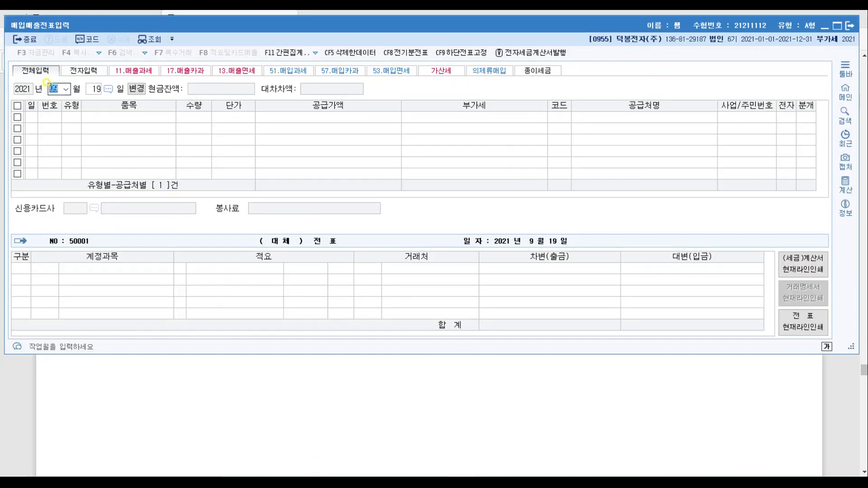
text(10)
key(Return)
text(20)
key(Return)
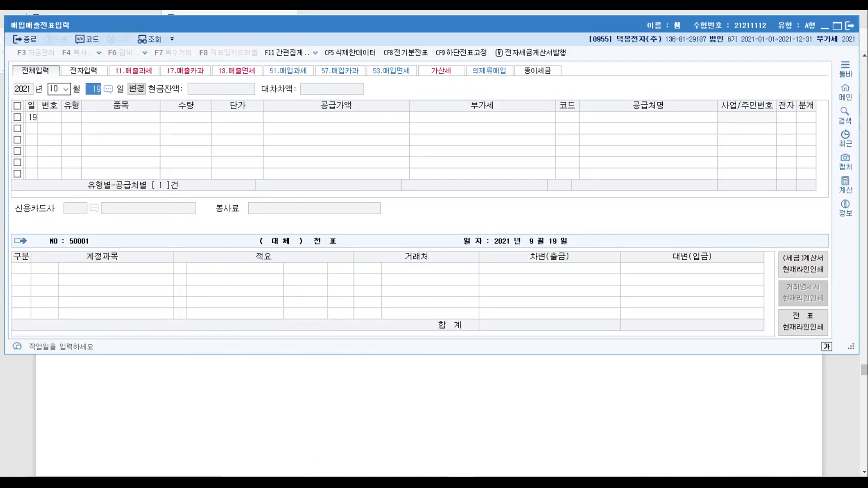
click(72, 118)
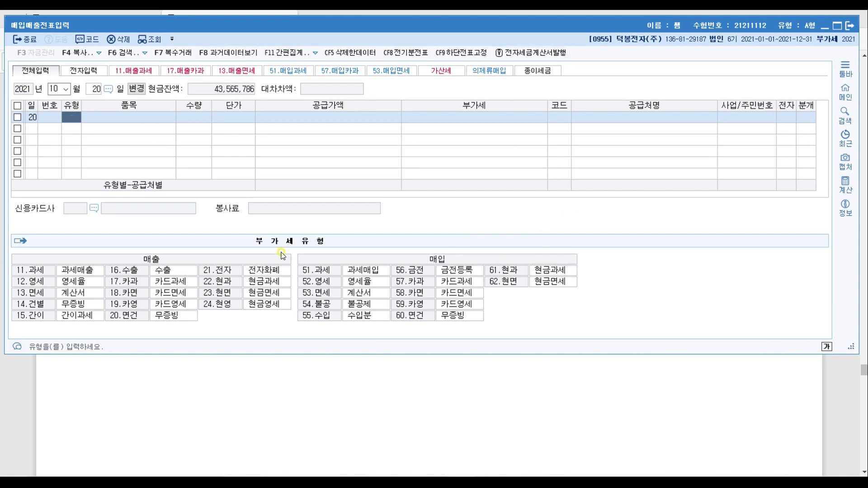
click(315, 274)
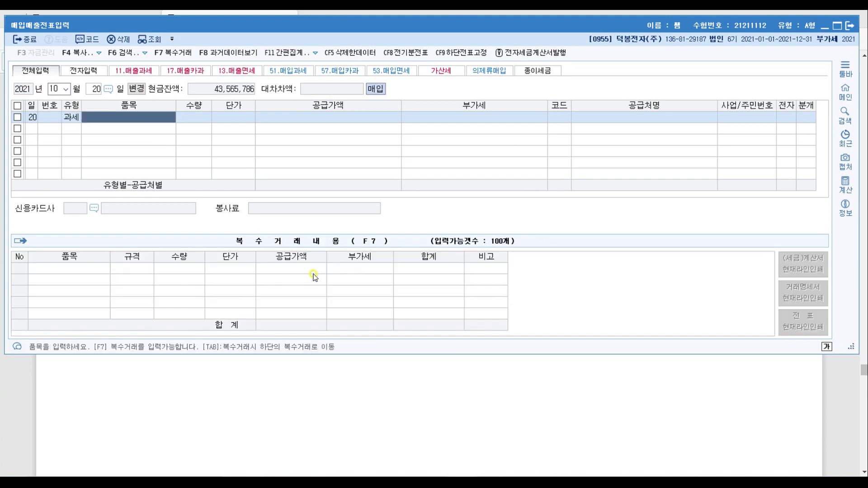
Enter item 임가공 with a supply value of 12,000,000 in the October 20 entry, leaving quantity and unit price blank.
text(임가공)
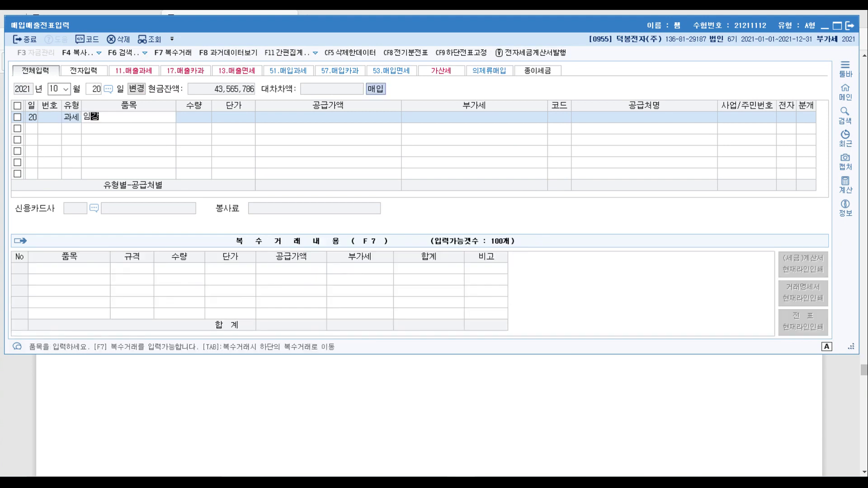
key(Return)
key(Return)
key(Return)
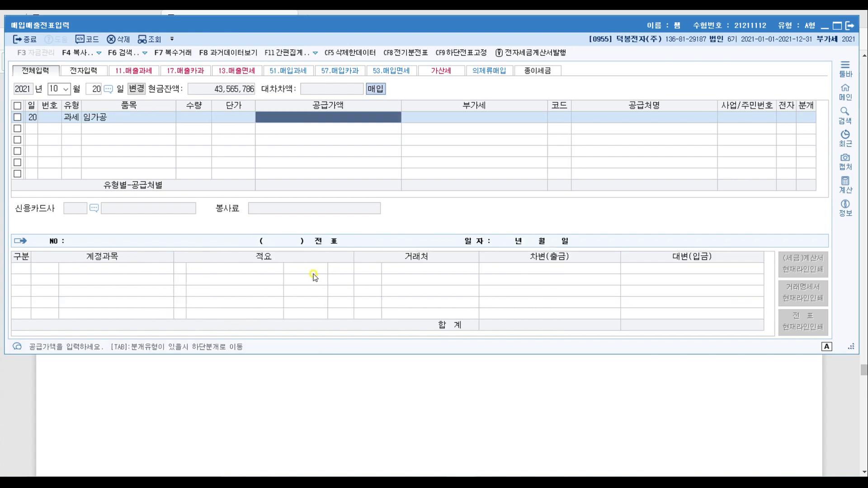
text(12000000)
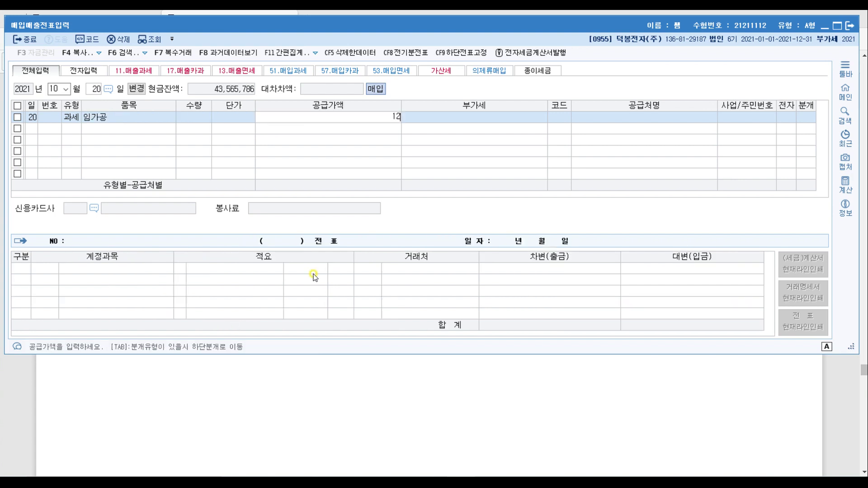
key(Return)
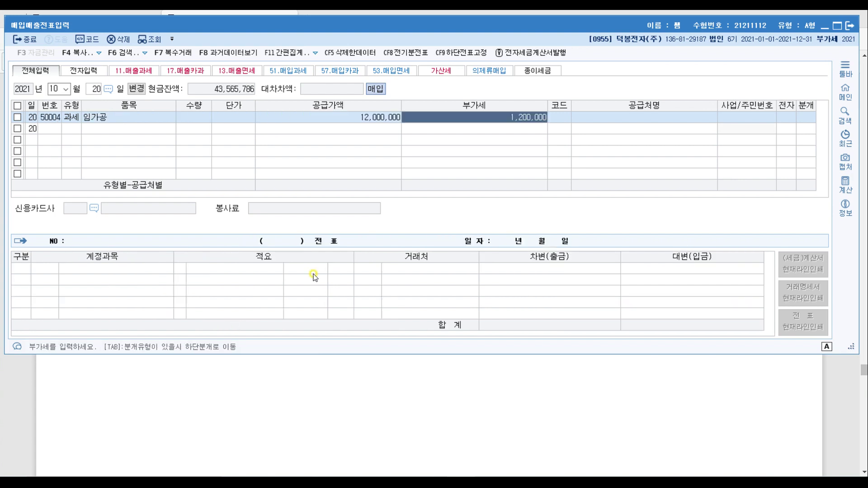
key(Return)
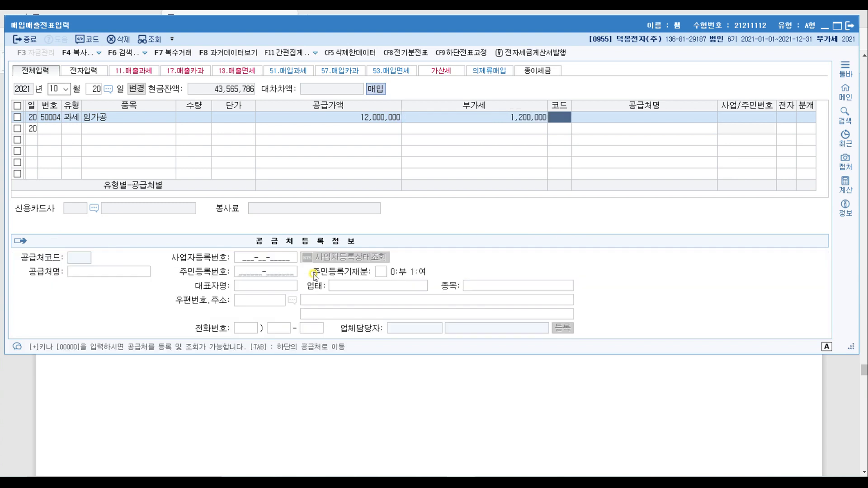
Look up 대한 and set 대한제작 as the supplier of the October 20 entry.
key(Hangul)
text(대한)
key(Return)
key(Escape)
key(Return)
Mark the October 20 entry as electronic (1 여) and set its journal type to 1 현금.
key(Return)
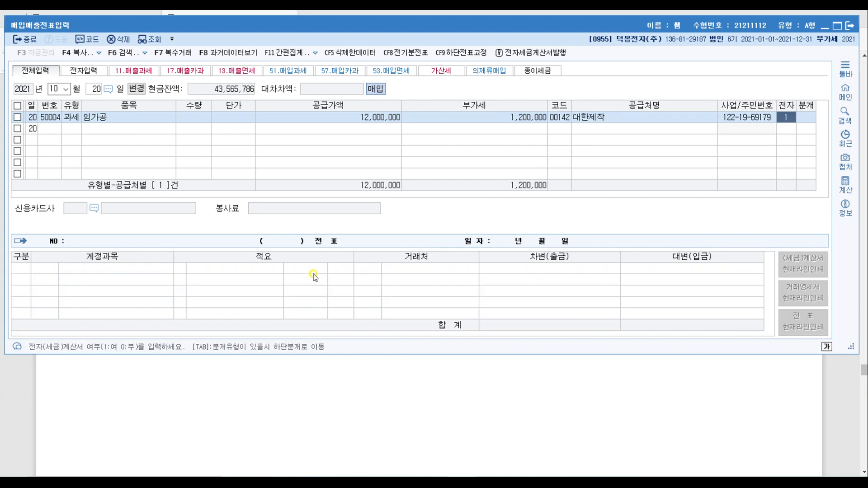
key(Return)
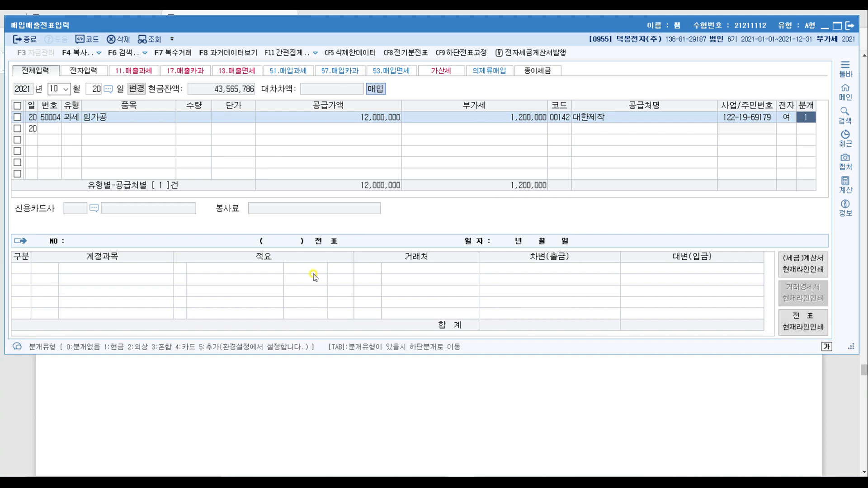
text(1)
key(Return)
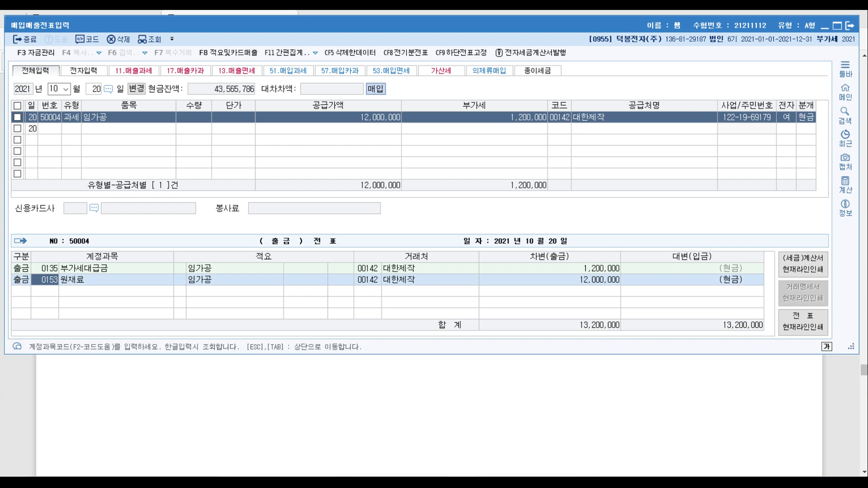
Replace the 원재료 account on the October 20 voucher with 0533 외주가공비 (제조원가).
text(외주)
key(Return)
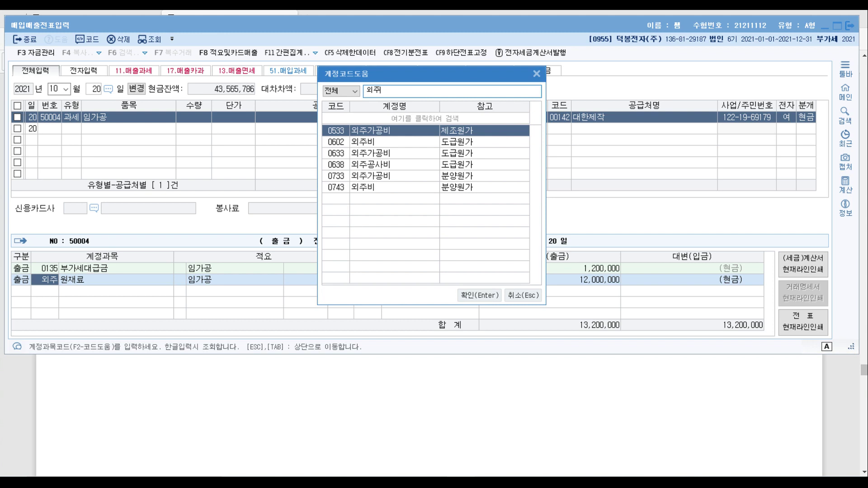
key(Return)
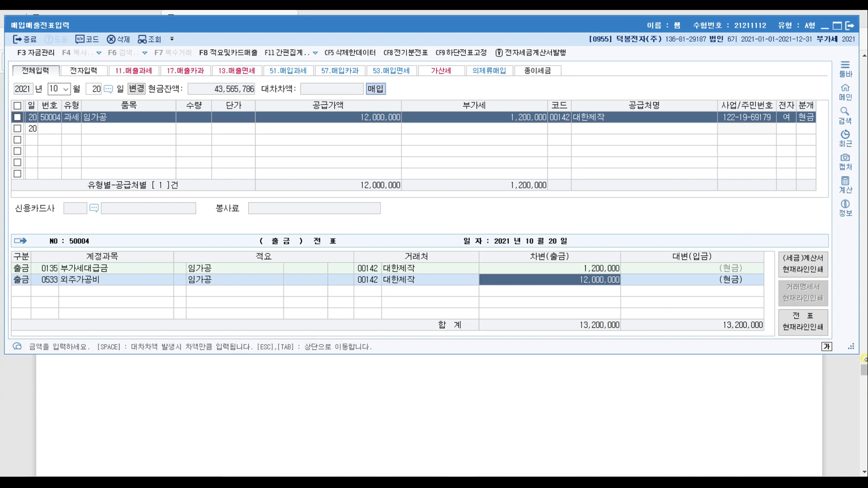
Switch to the exam PDF and underline the date, corporate card payment, deductible input tax and 일반전표 wording in 문제4 question [1].
click(835, 406)
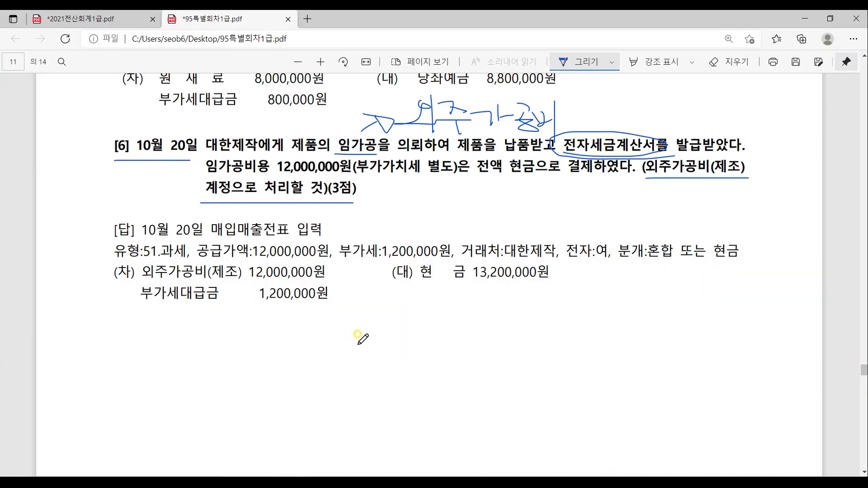
scroll(357, 337, down, 10)
key(alt)
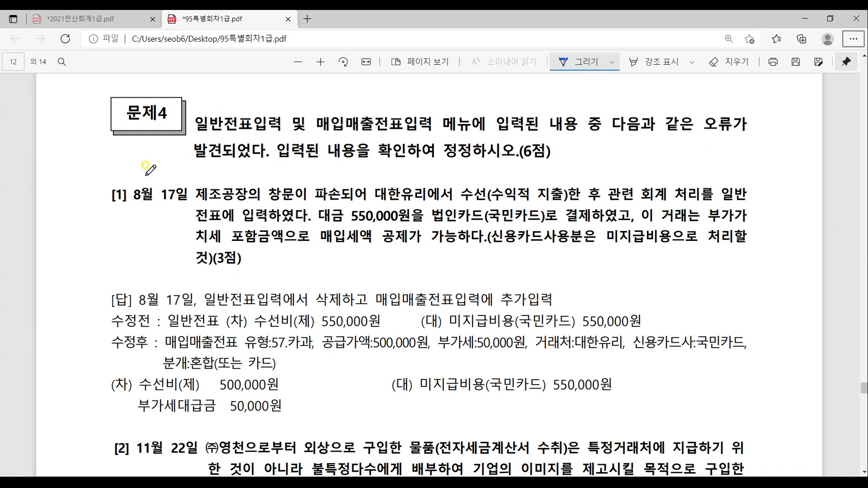
drag(117, 210, 176, 211)
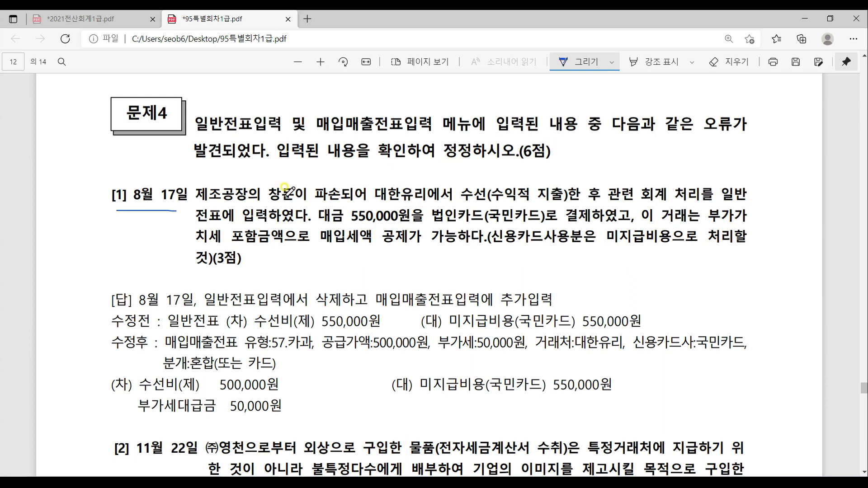
drag(433, 222, 590, 222)
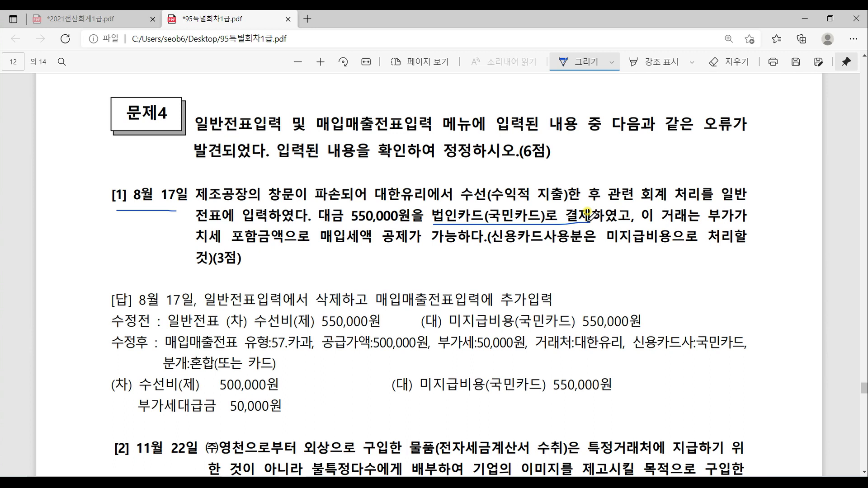
drag(327, 244, 465, 243)
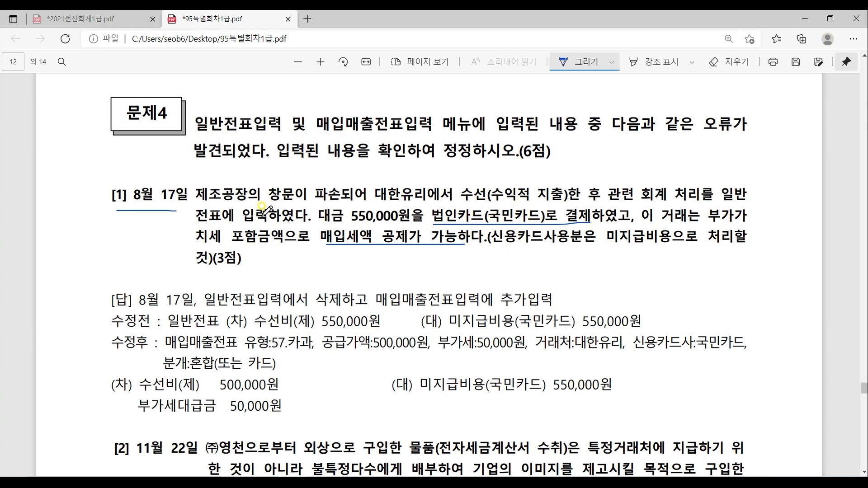
drag(196, 221, 236, 222)
drag(725, 204, 776, 204)
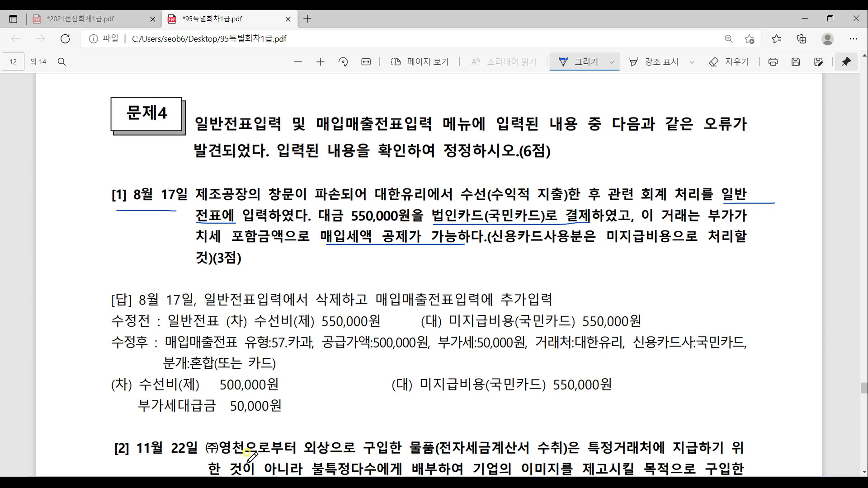
Switch to KcLep and bring up the August 17 entries in 일반전표입력.
key(alt+Tab)
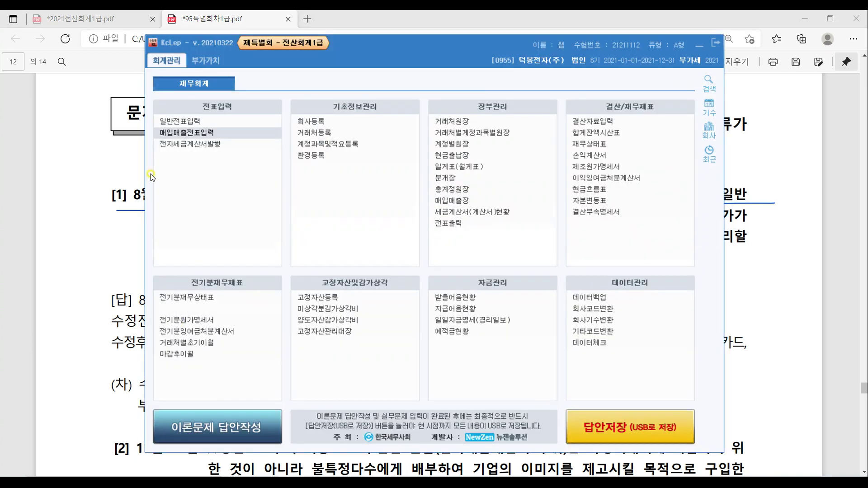
click(174, 67)
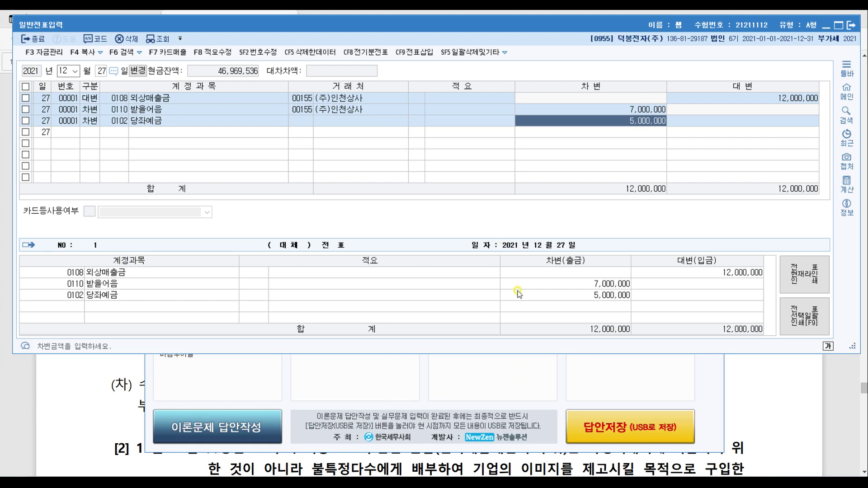
click(58, 69)
text(08)
key(Return)
text(17)
key(Return)
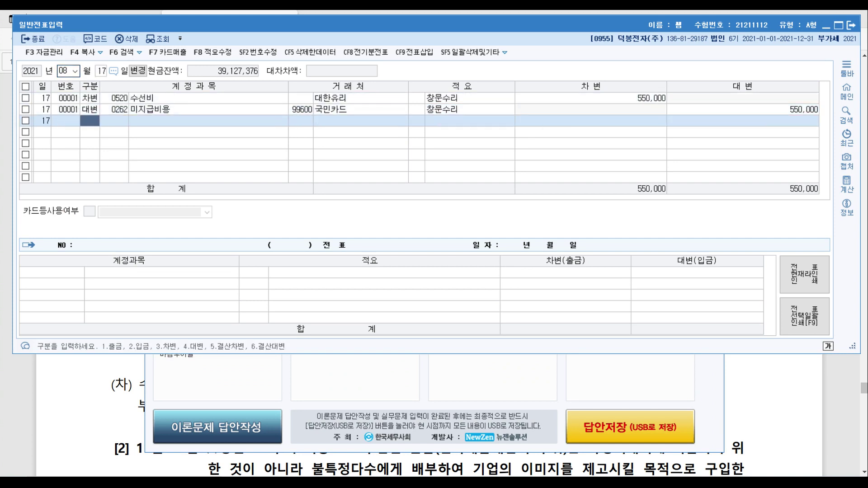
Delete all August 17 entries from the general voucher.
click(20, 98)
click(129, 40)
click(458, 212)
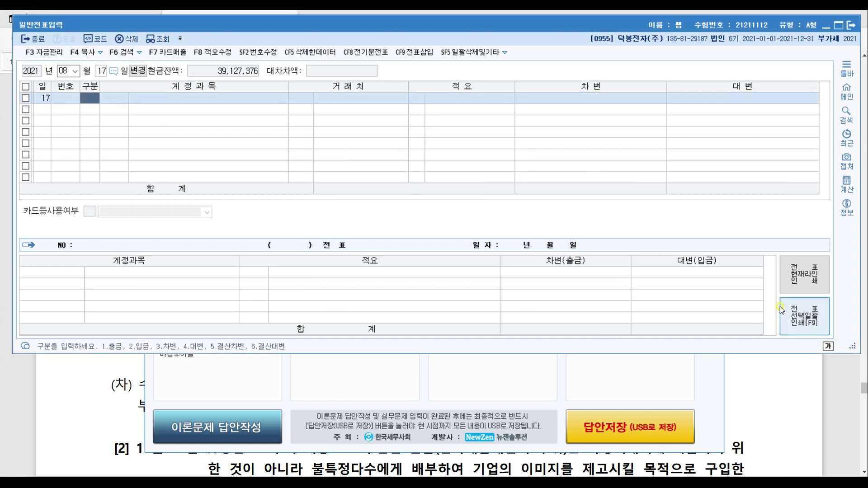
Open 매입매출전표입력 and set its date to August 17.
click(663, 392)
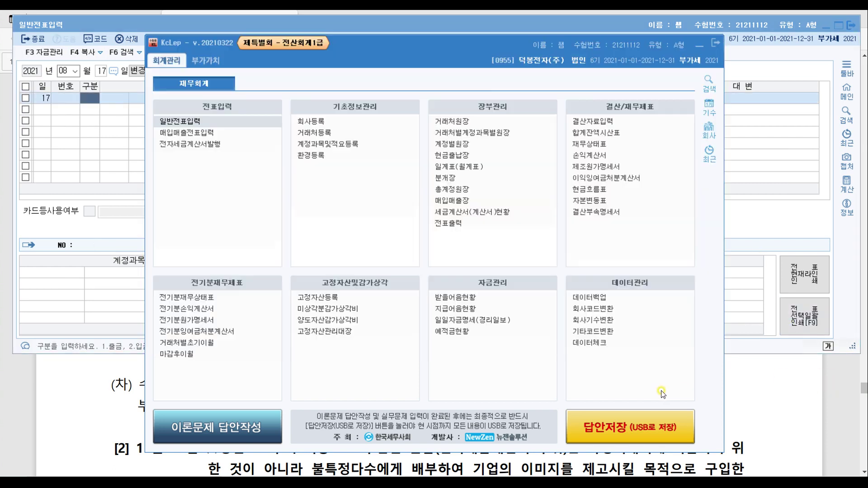
click(207, 133)
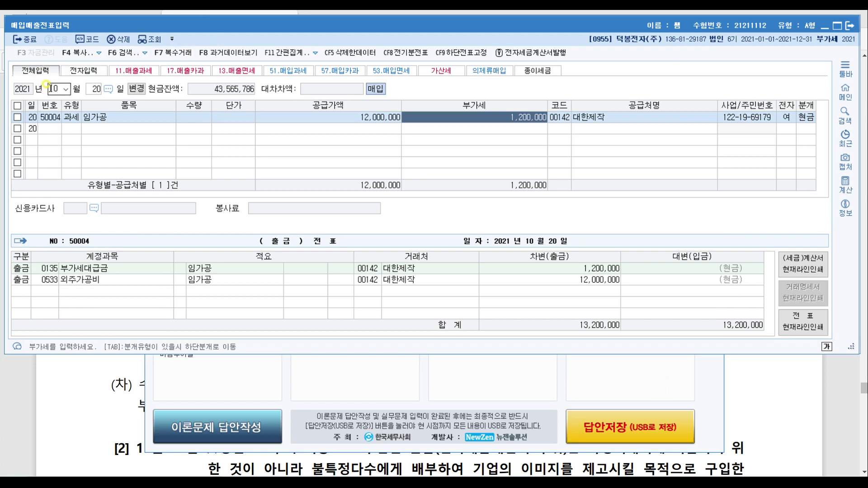
text(08)
key(Return)
text(17)
key(Return)
key(Return)
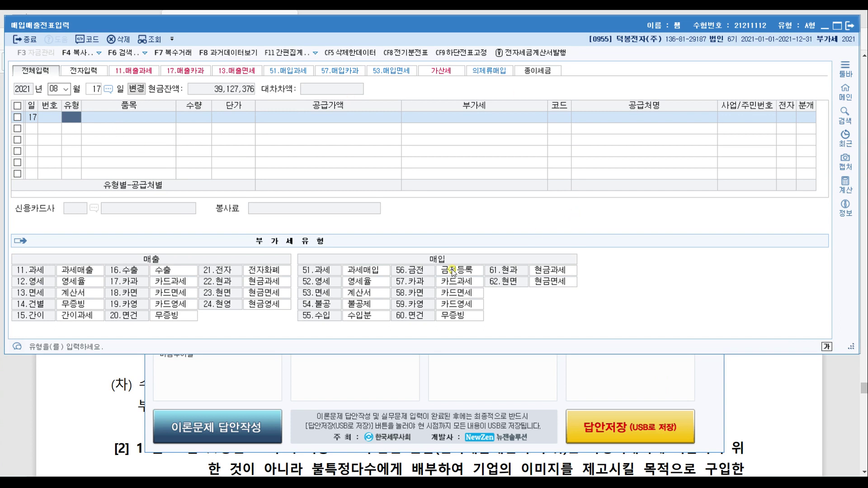
Enter an August 17 transaction of type 57.카과 with item 수선 and a VAT-inclusive amount of 550,000.
click(420, 289)
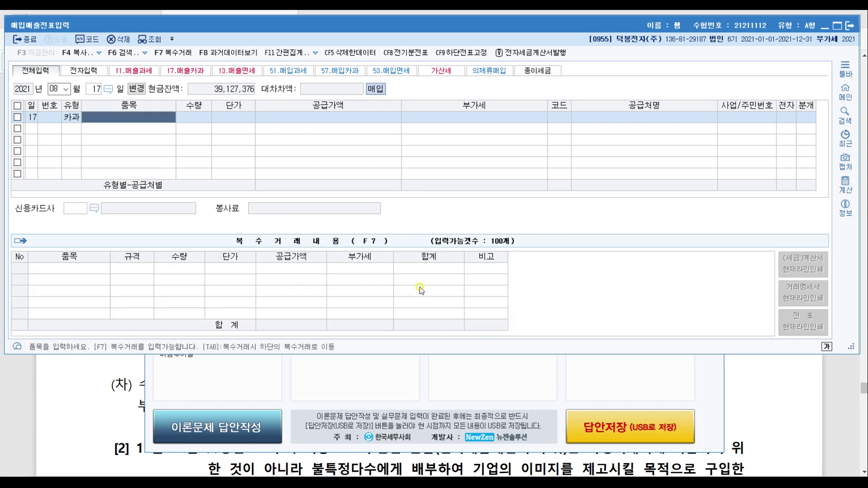
text(수선)
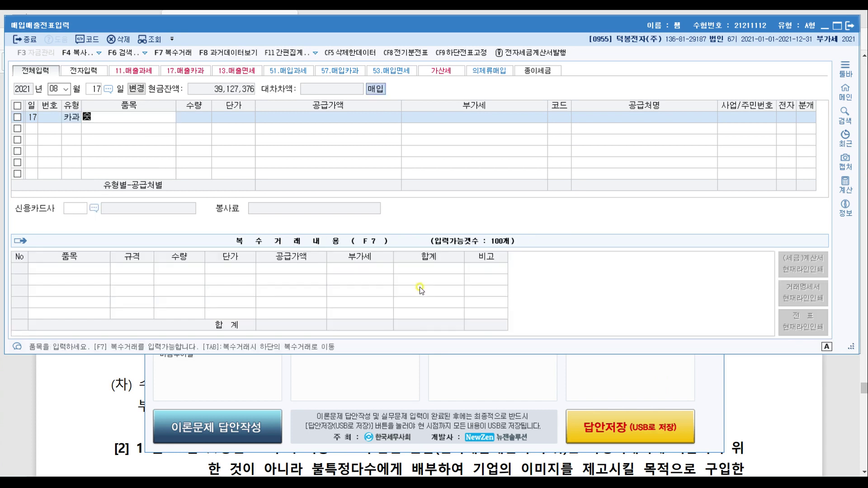
key(Return)
key(Return)
key(Return)
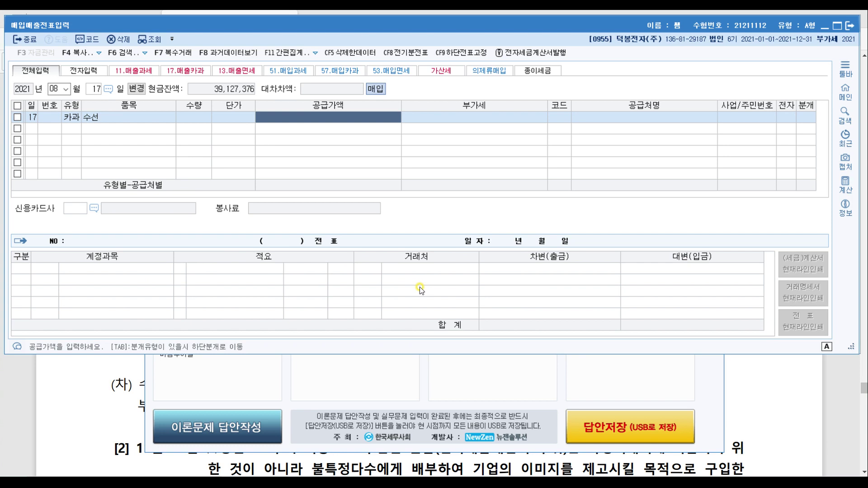
text(500000)
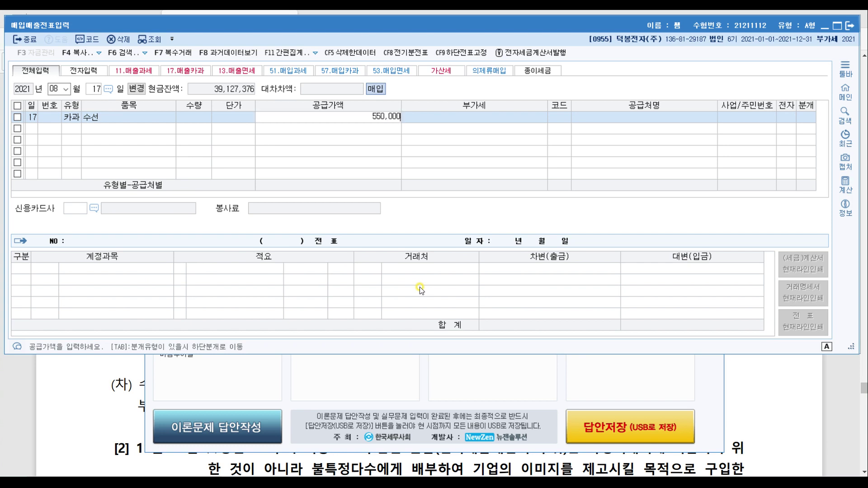
key(Return)
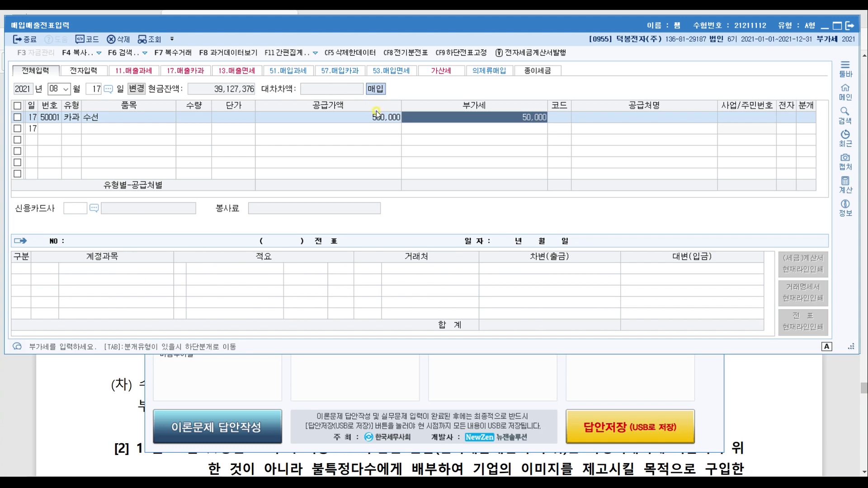
click(481, 134)
key(Return)
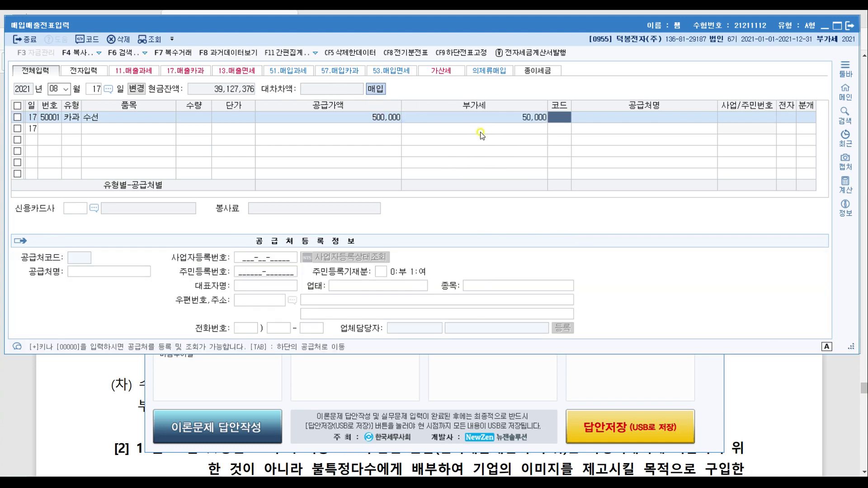
Look up 대한 and set 대한유리 as the supplier of the August 17 entry.
text(대한)
key(Return)
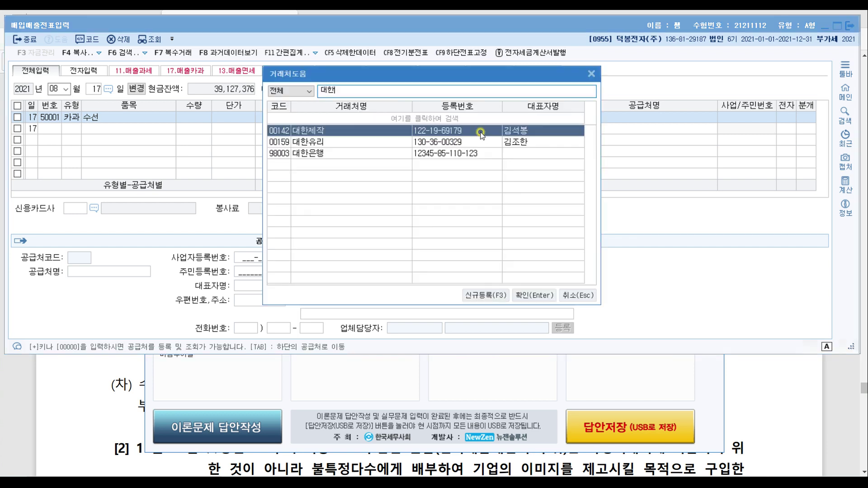
key(Down)
key(Return)
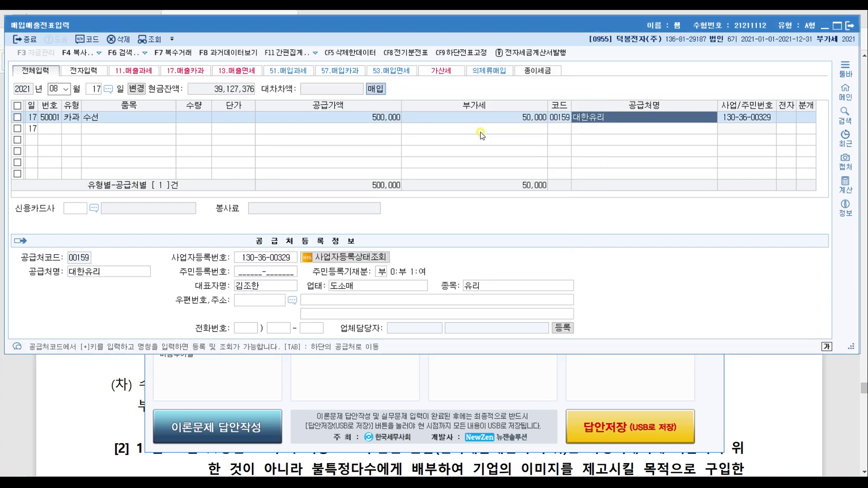
Set 국민카드 as the credit card company of the August 17 entry and choose journal type 4 카드.
click(67, 212)
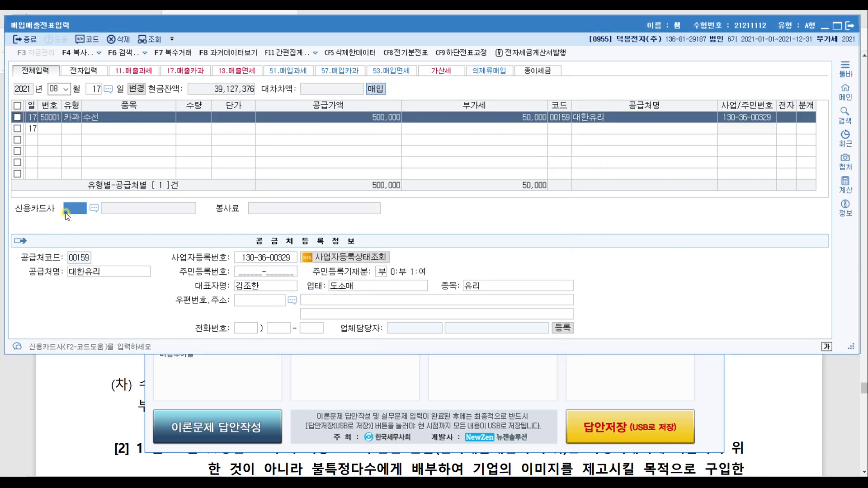
key(F2)
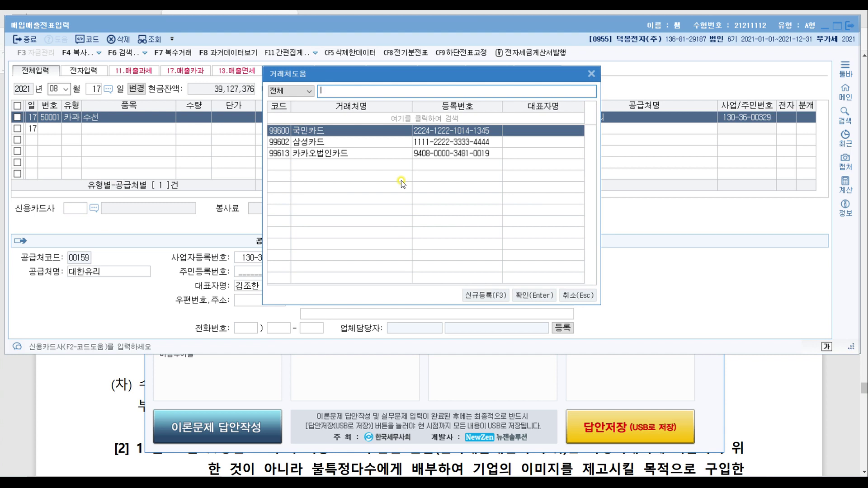
key(Return)
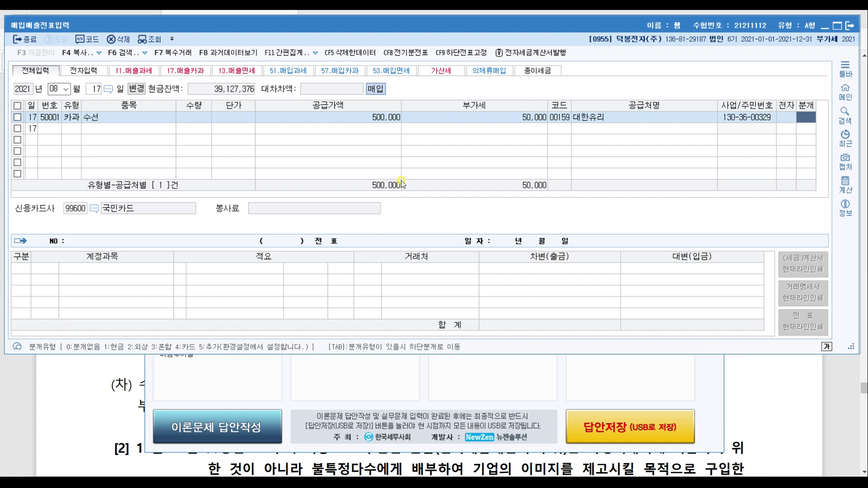
text(4)
key(Return)
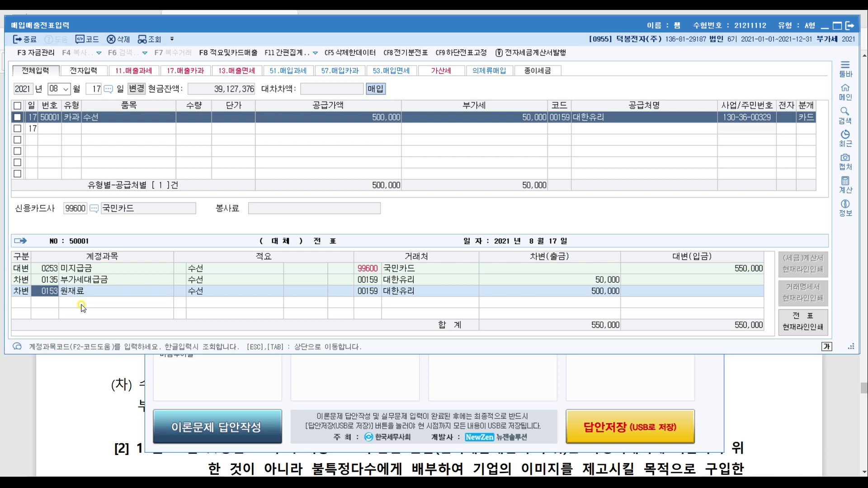
Replace the 원재료 account on the August 17 voucher with 0520 수선비.
text(수선)
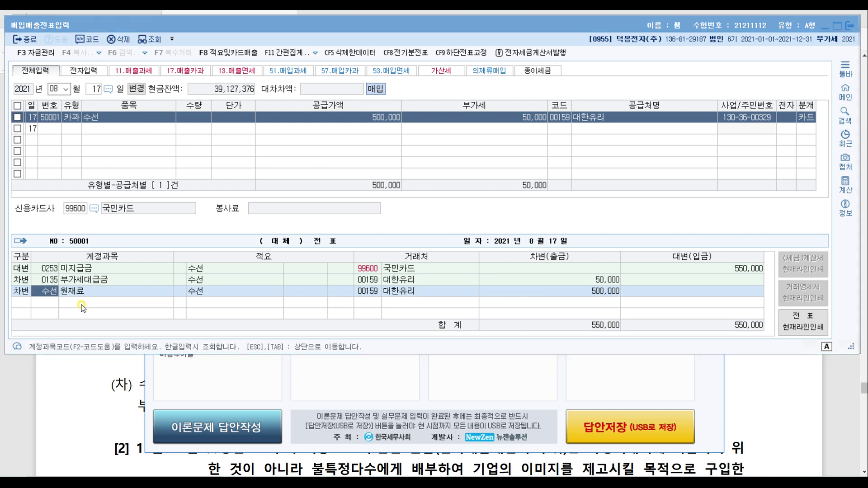
key(Return)
key(Return)
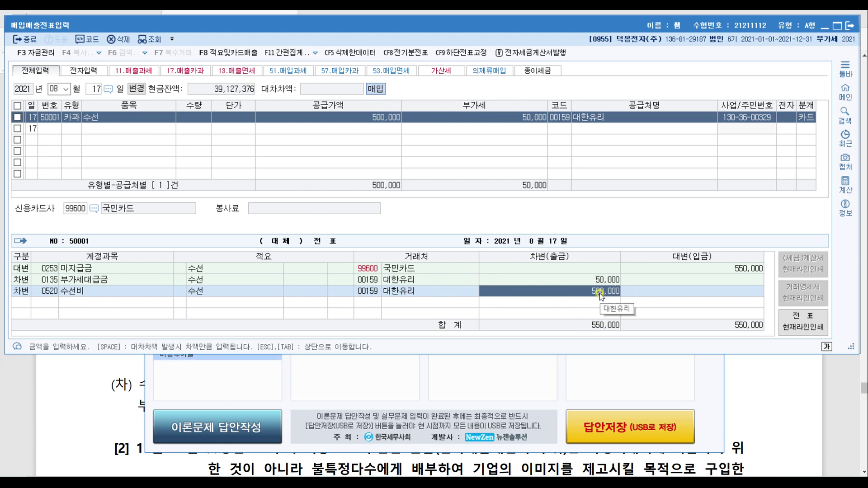
click(78, 281)
click(585, 281)
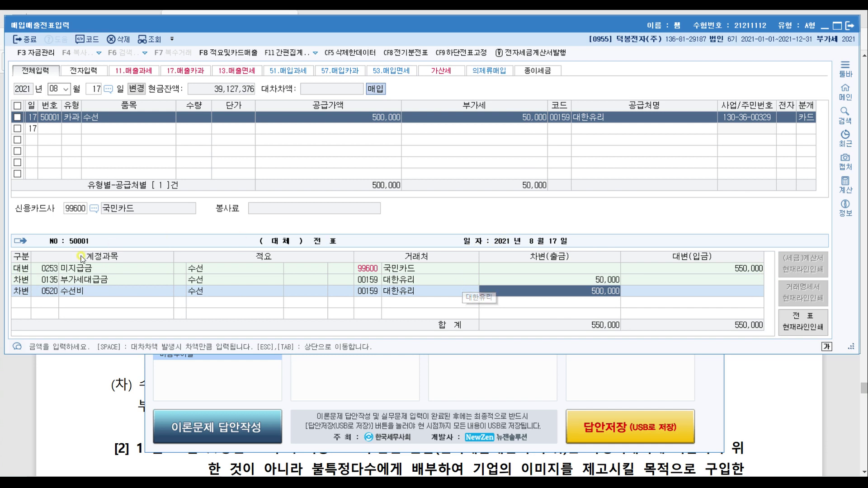
Return to the exam PDF and underline the instruction in question [1] to treat card use as 미지급비용.
click(50, 268)
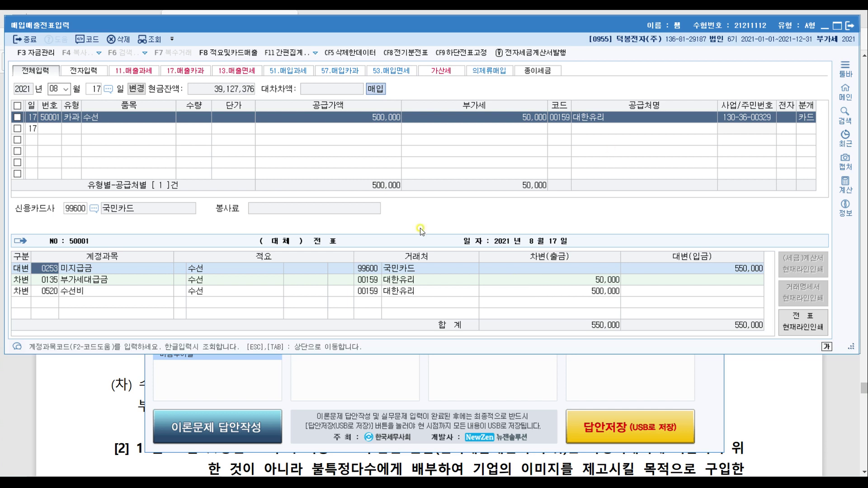
click(826, 418)
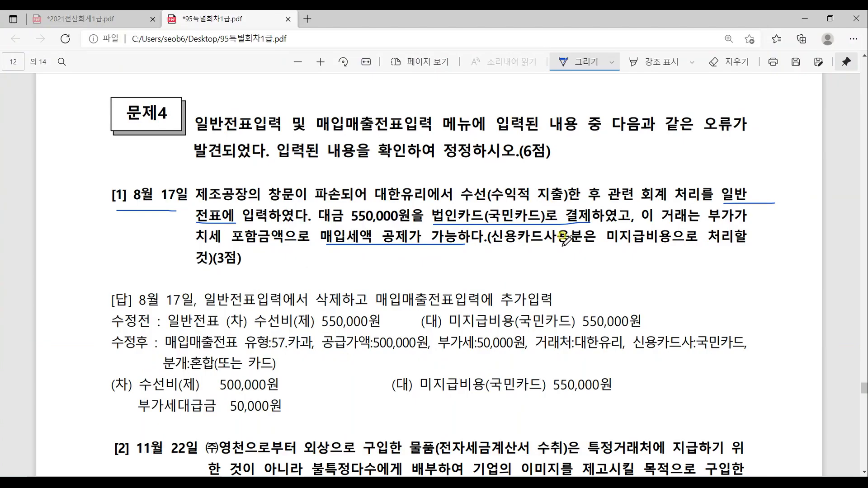
mouse_move(606, 245)
mouse_down()
mouse_move(688, 249)
mouse_move(663, 226)
mouse_move(658, 256)
mouse_move(685, 247)
mouse_move(623, 248)
mouse_move(612, 226)
mouse_move(678, 235)
mouse_move(610, 270)
mouse_up()
Switch back to KcLep and replace the 미지급금 account on the August 17 voucher with 0262 미지급비용.
key(alt+Tab)
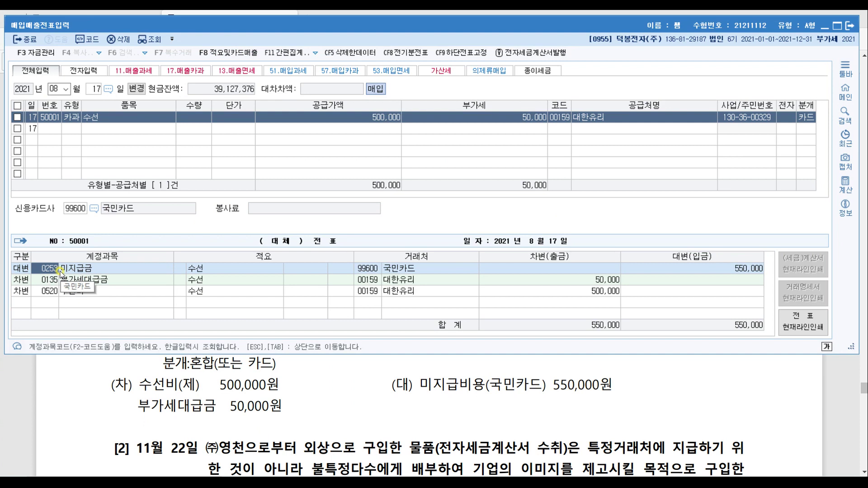
text(미지급)
key(Return)
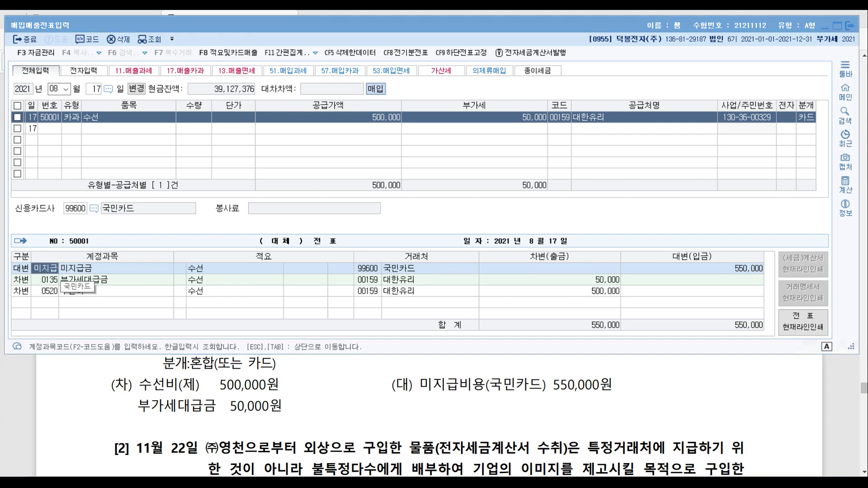
key(Down)
key(Down)
key(Return)
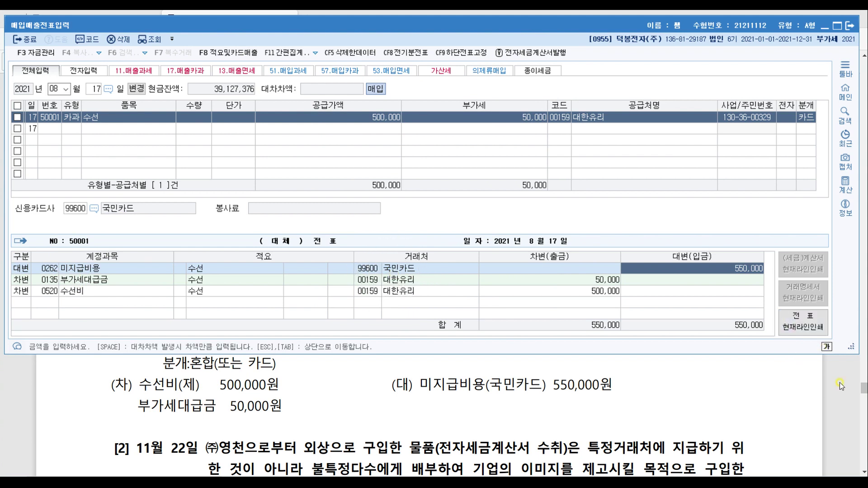
click(614, 292)
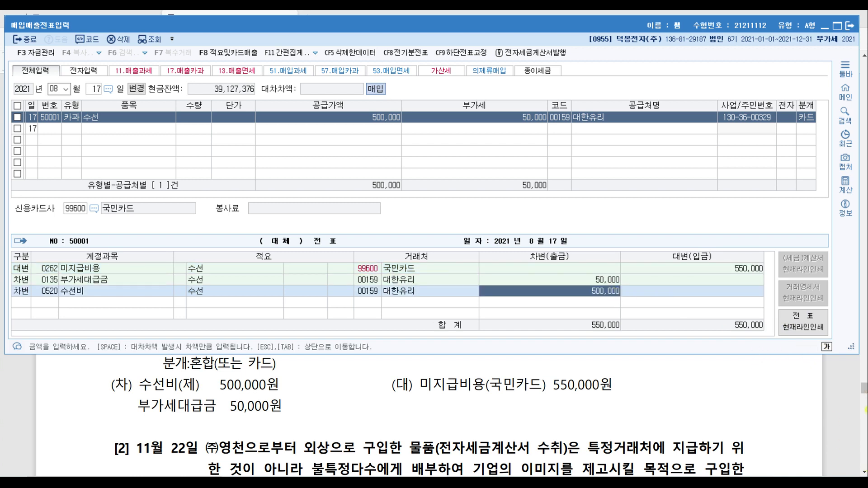
Return to the exam PDF and underline 전자세금계산서 수취 in the November 22 question [2].
click(829, 411)
scroll(829, 411, down, 7)
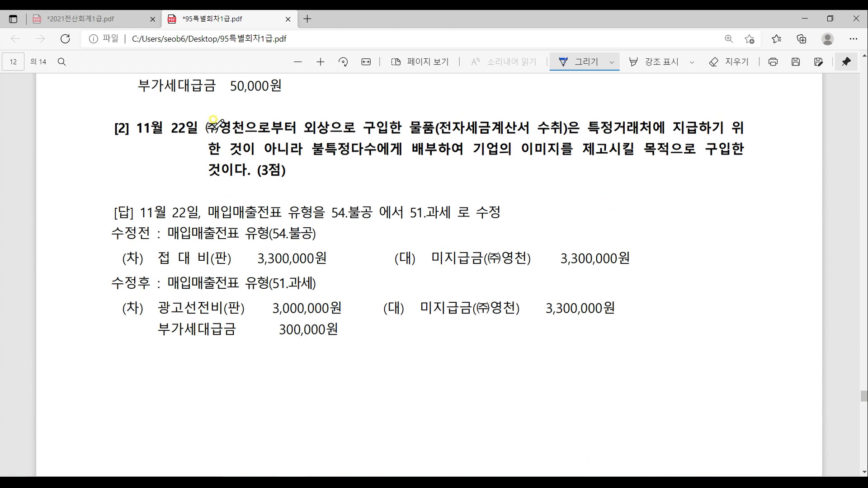
drag(242, 132, 253, 134)
drag(443, 133, 563, 133)
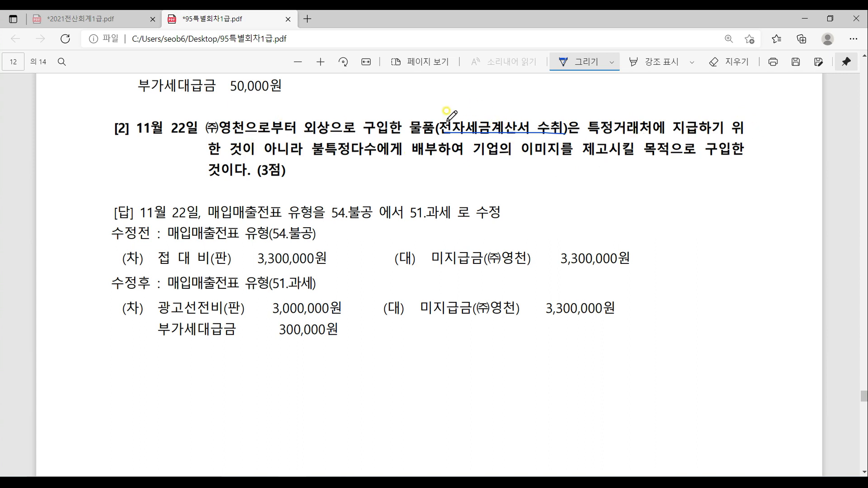
Handwrite 접대비 and 불공 above the first line of question [2].
mouse_move(647, 104)
mouse_down()
mouse_move(681, 119)
mouse_move(689, 109)
mouse_move(692, 119)
mouse_move(734, 117)
mouse_up()
drag(726, 109, 742, 122)
mouse_move(424, 89)
mouse_down()
mouse_move(438, 105)
mouse_move(462, 107)
mouse_move(463, 93)
mouse_up()
drag(465, 89, 469, 105)
drag(463, 111, 471, 111)
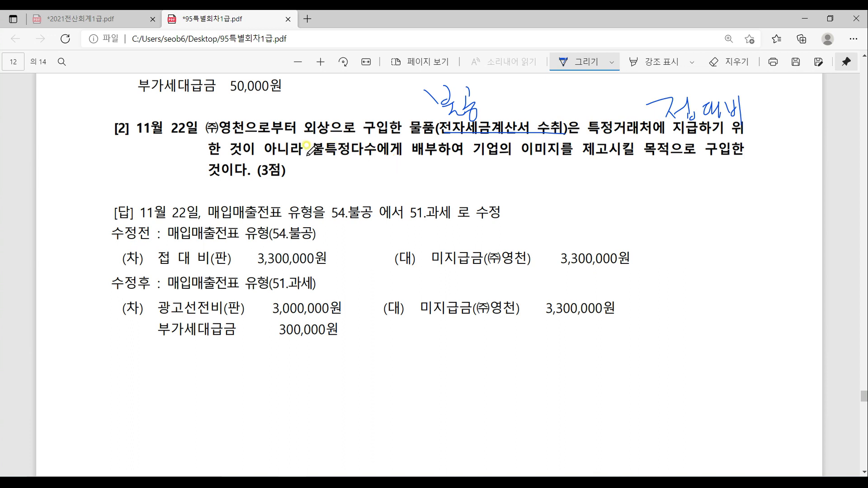
Underline 불특정다수에게 배부 in question [2] and handwrite 광고 beneath it.
drag(312, 156, 437, 152)
mouse_move(358, 170)
mouse_down()
mouse_move(376, 178)
mouse_move(370, 186)
mouse_up()
drag(357, 189, 381, 189)
mouse_move(384, 159)
mouse_down()
mouse_move(386, 199)
mouse_move(393, 173)
mouse_move(381, 199)
mouse_move(410, 181)
mouse_move(440, 207)
mouse_up()
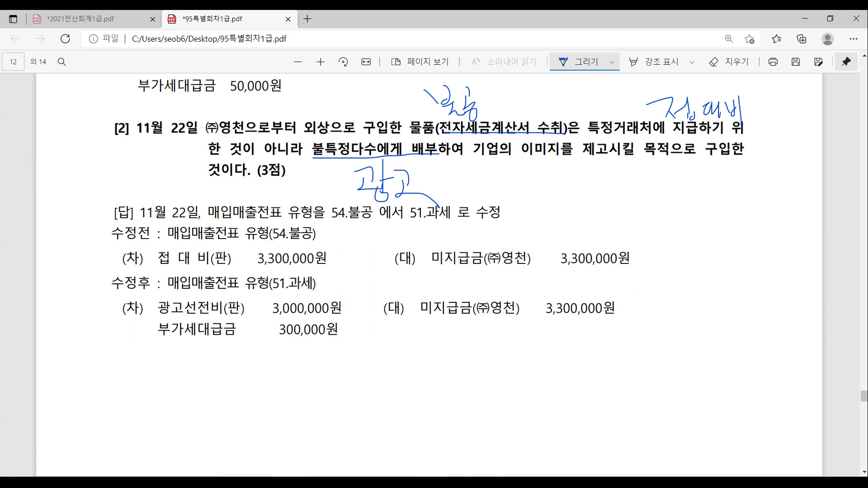
Switch to KcLep and load the purchase and sales vouchers for November 22.
key(alt+Tab)
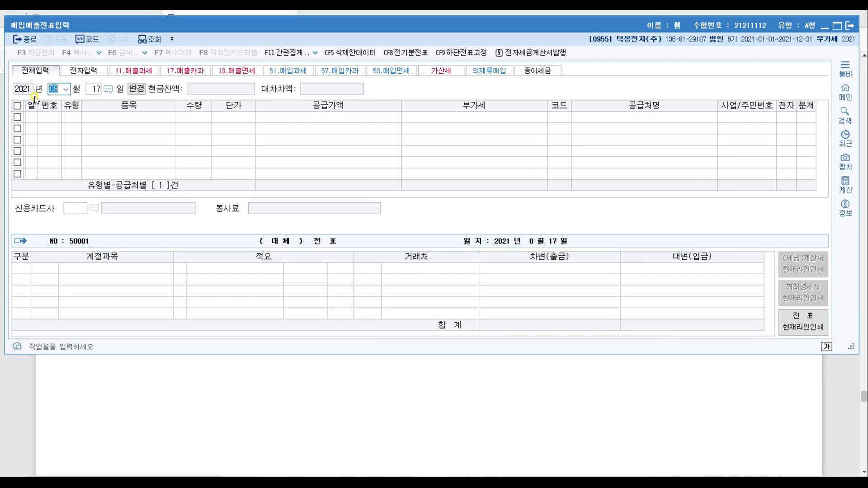
text(11)
key(Return)
text(22)
key(Return)
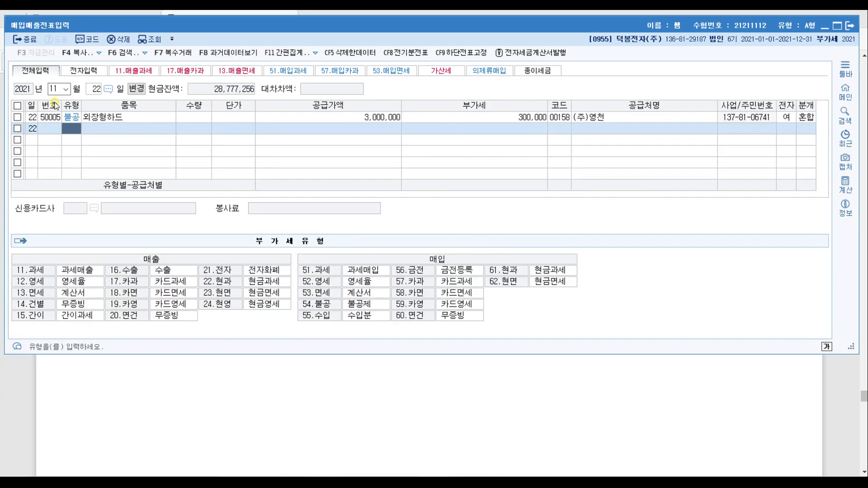
Change the type of the 외장형하드 entry to 51 과세 and bring up its journal lines.
click(73, 118)
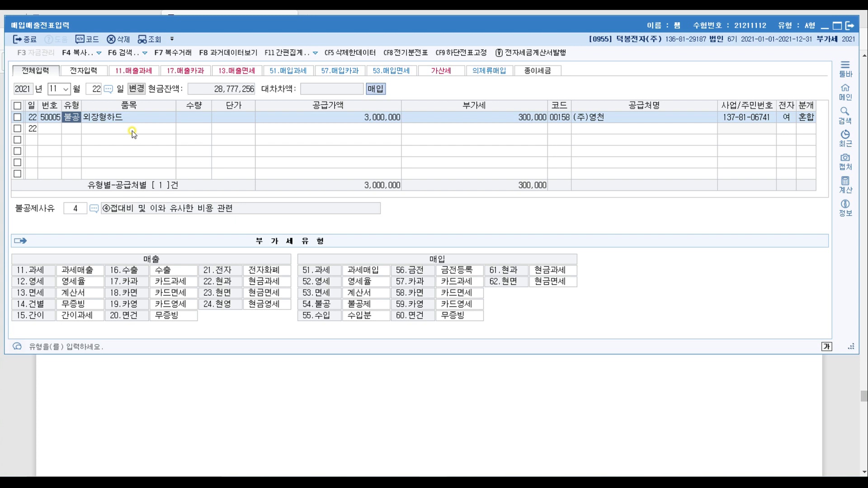
text(51)
key(Return)
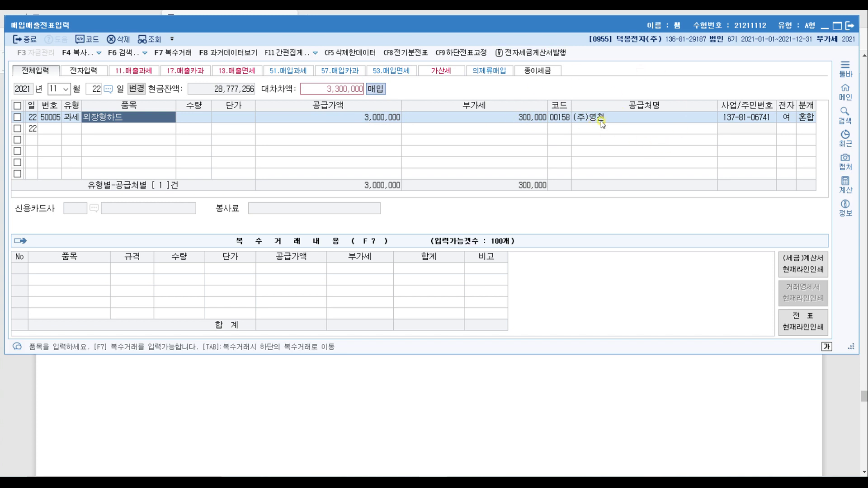
click(786, 117)
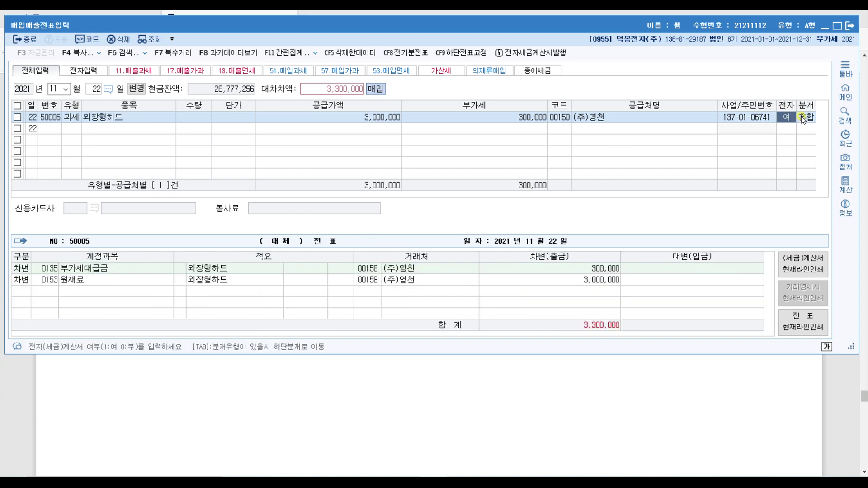
click(802, 118)
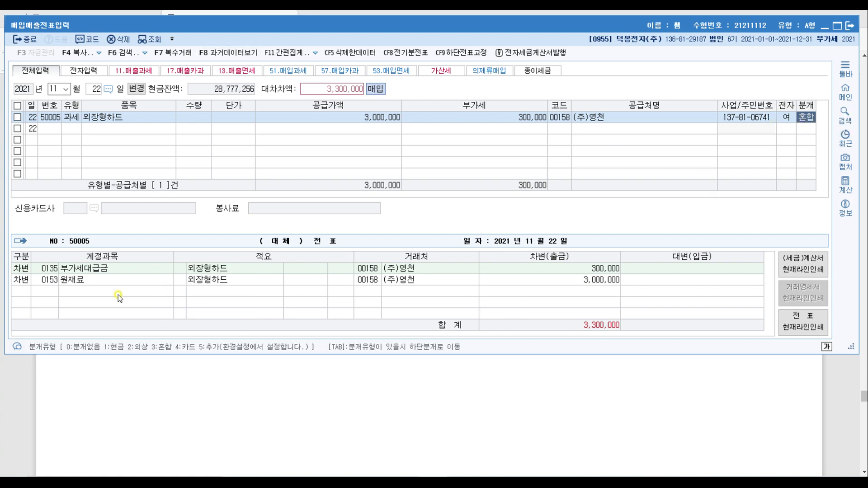
click(75, 118)
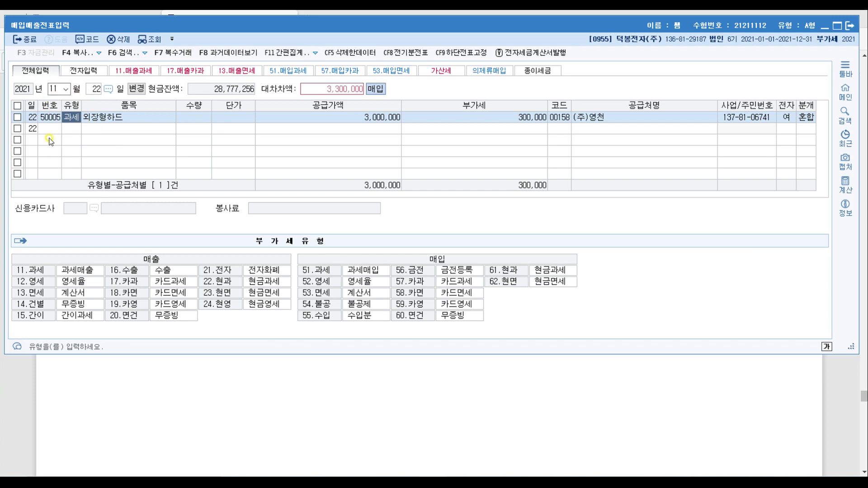
click(806, 117)
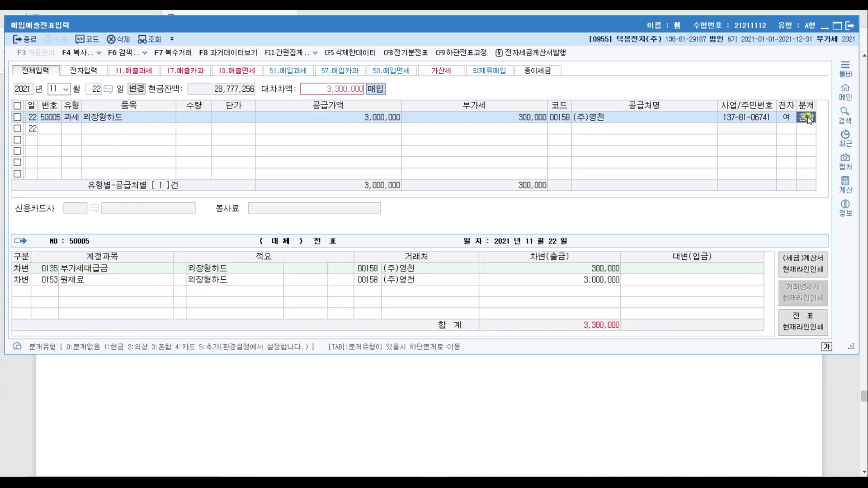
Replace the 원재료 account on the November 22 voucher with 0636 광고선전비.
click(52, 281)
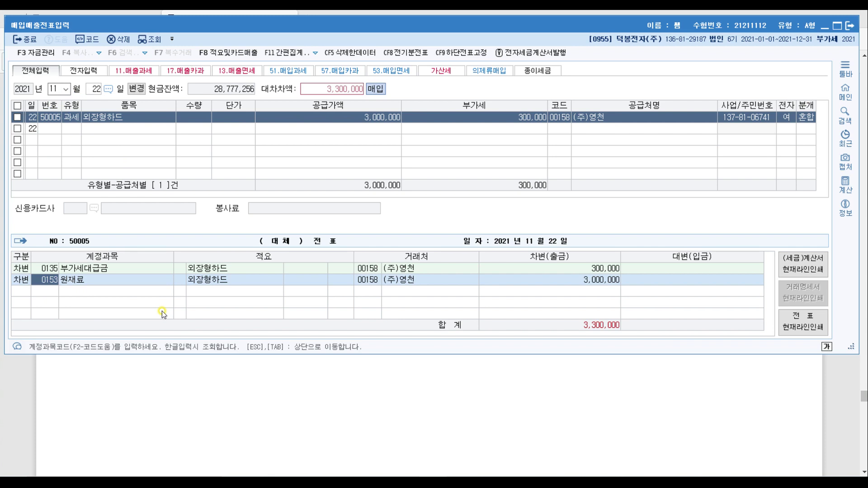
text(ㅁ)
text(과고)
key(BackSpace)
key(BackSpace)
text(광고)
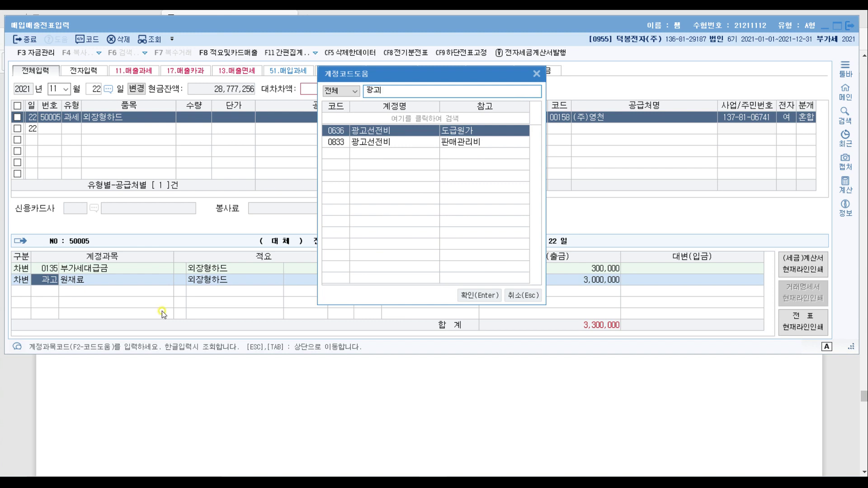
key(Return)
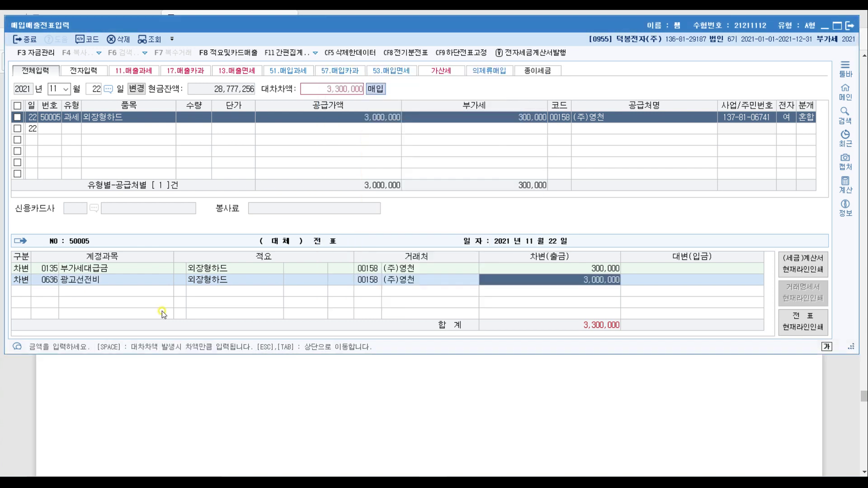
Change the 3,000,000 debit line's account on the November 22 voucher to 0833 광고선전비.
key(Left)
key(Left)
key(Left)
key(Left)
text(광고)
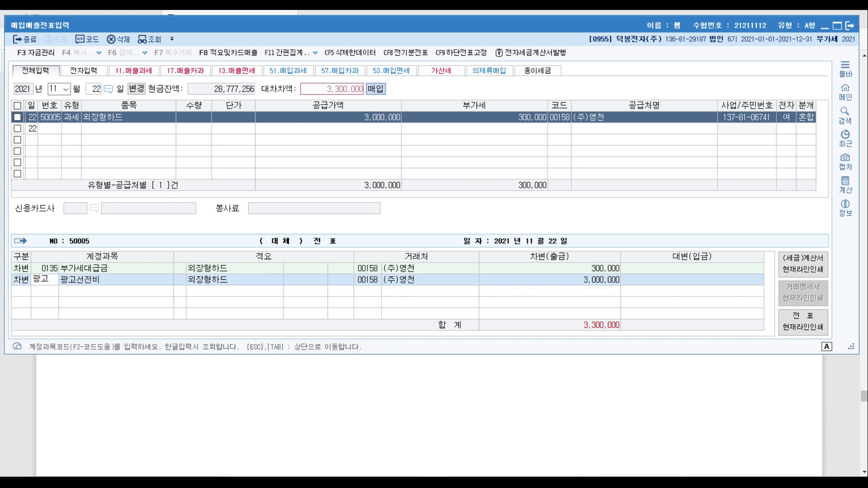
key(Return)
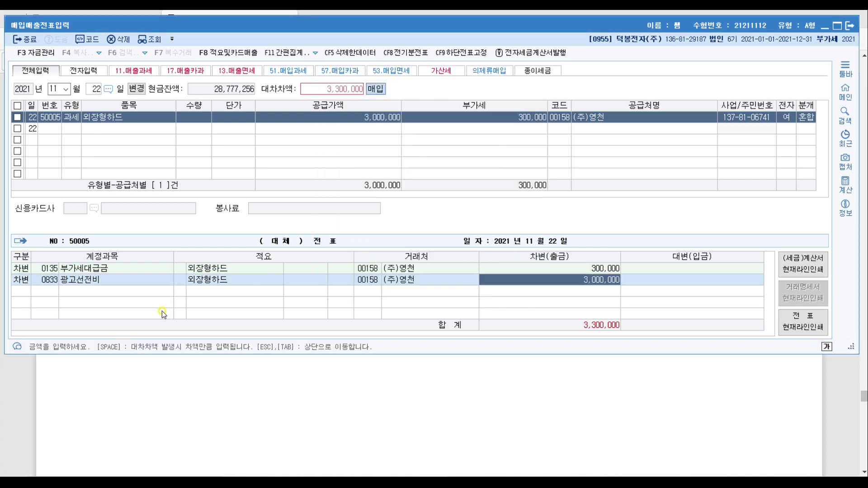
key(Return)
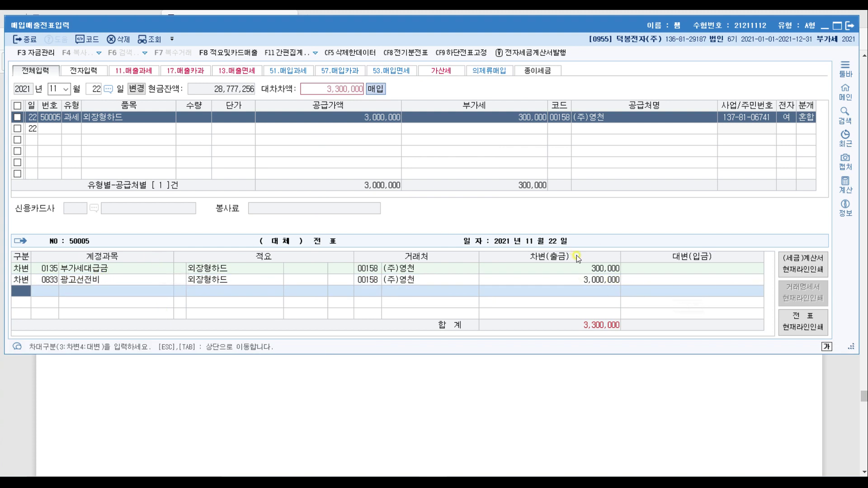
Add a 3,300,000 credit line to 0253 미지급금 for (주)영천 and close the voucher entry screen.
text(4)
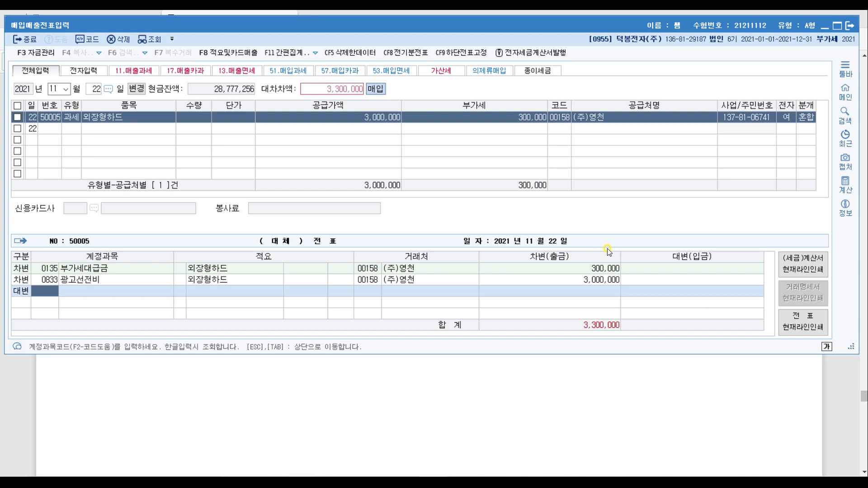
text(미지)
key(Return)
key(Return)
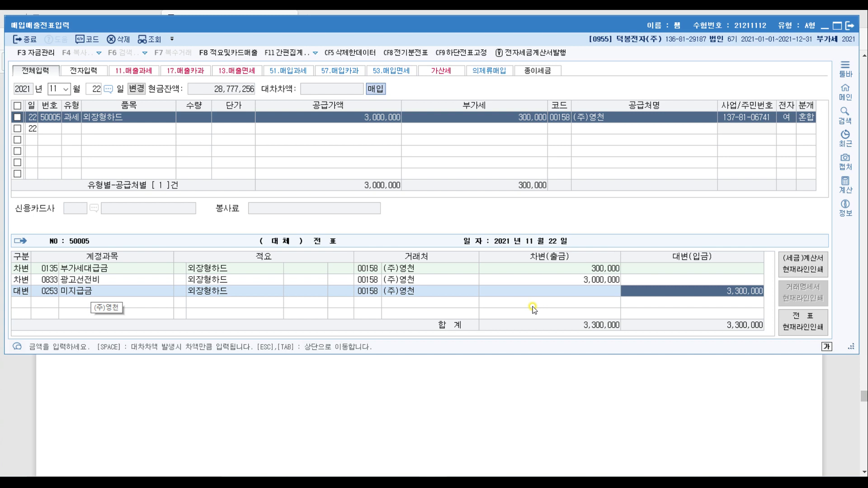
key(Escape)
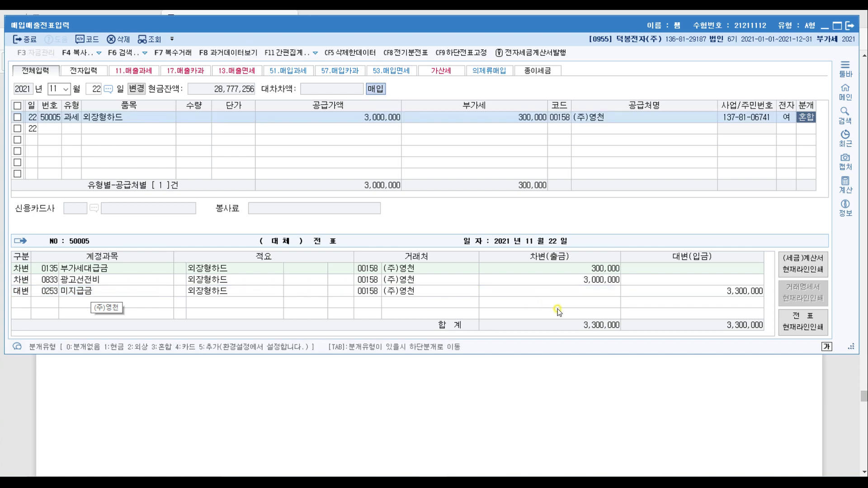
key(Escape)
key(Escape)
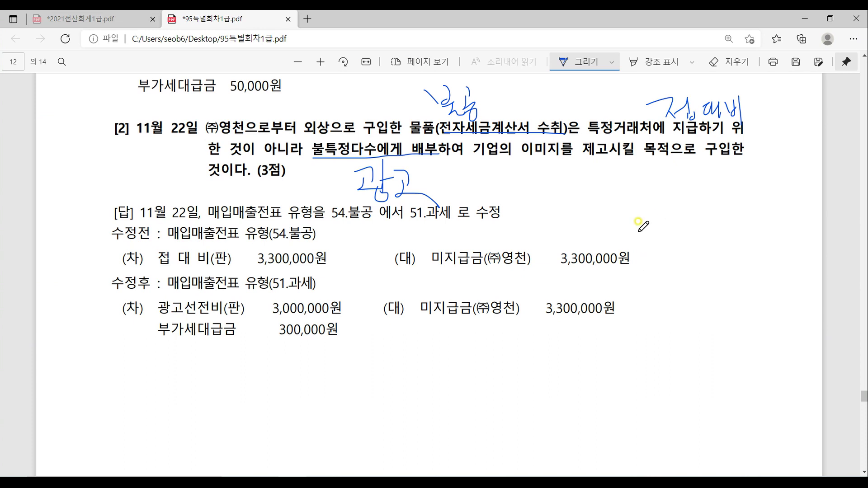
Go to 문제5 in the exam PDF and review the manual and automatic closing methods in the 결산 image in 그림판.
scroll(653, 251, down, 5)
scroll(653, 251, down, 15)
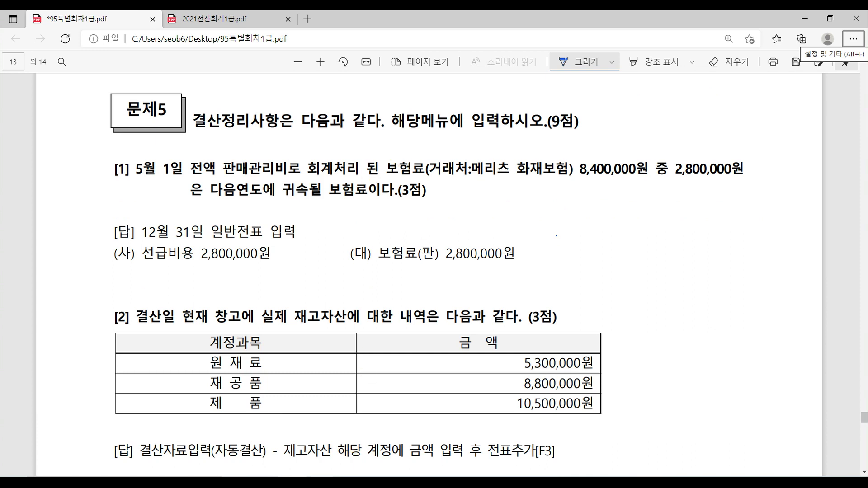
key(alt+Tab)
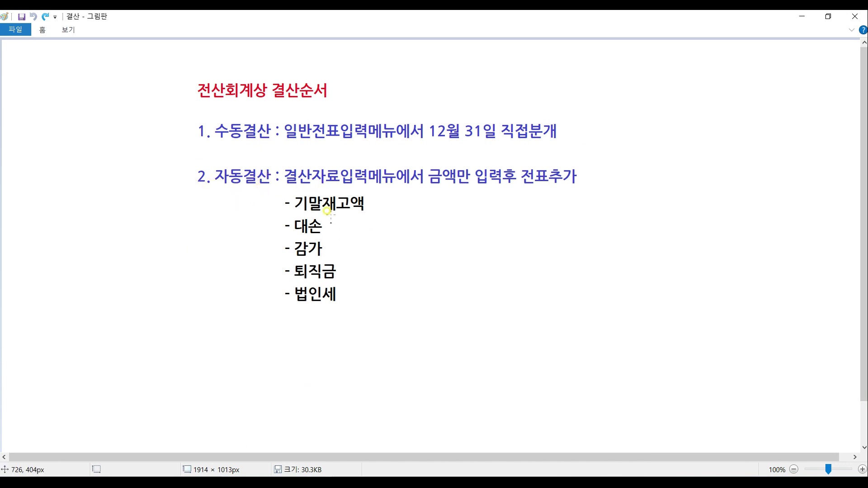
click(330, 211)
click(330, 297)
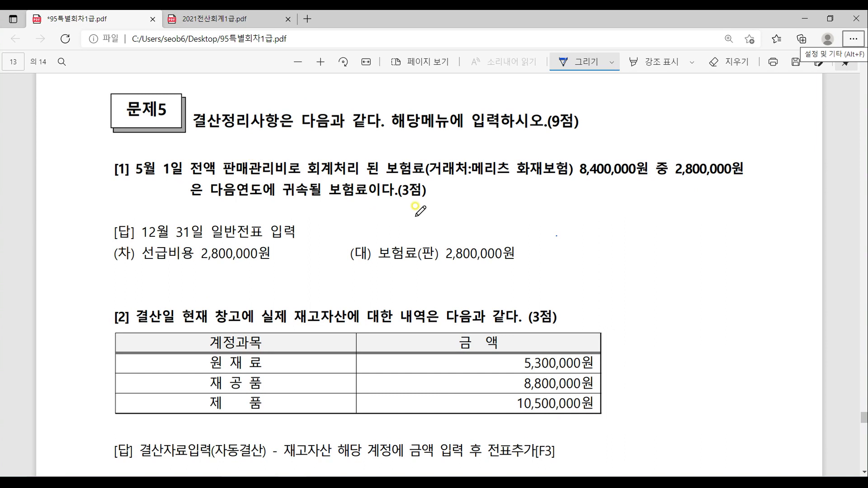
Back in the exam PDF, handwrite 수 beside 문제5 question [1] and 자 beside question [2], and underline 결산일 in question [2].
mouse_move(85, 151)
mouse_down()
mouse_move(88, 174)
mouse_move(110, 183)
mouse_move(74, 233)
mouse_up()
mouse_move(52, 318)
mouse_down()
mouse_move(63, 344)
mouse_move(49, 360)
mouse_up()
drag(59, 348, 79, 382)
drag(91, 293, 90, 423)
drag(75, 372, 125, 370)
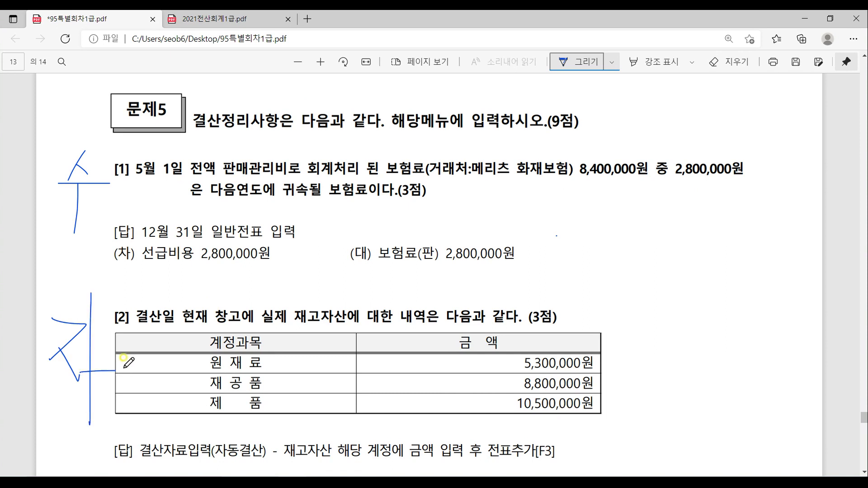
drag(142, 326, 176, 327)
Circle 감가 in question [3] of 문제5 and handwrite 자 beside that question.
scroll(614, 414, down, 4)
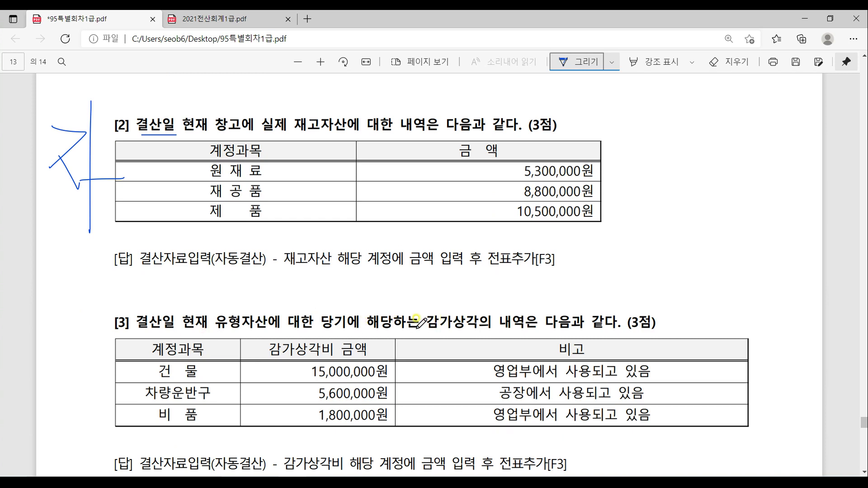
drag(458, 316, 447, 340)
mouse_move(47, 318)
mouse_down()
mouse_move(60, 348)
mouse_move(85, 360)
mouse_up()
drag(97, 304, 104, 407)
drag(103, 370, 131, 361)
scroll(190, 341, up, 7)
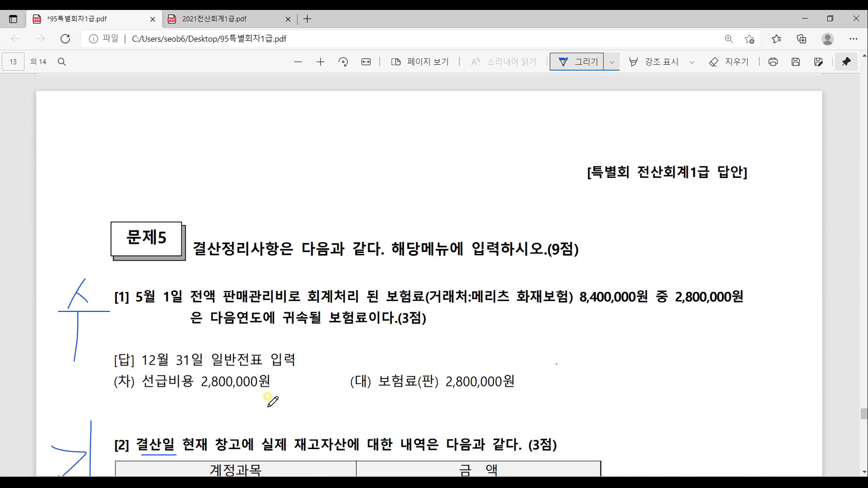
scroll(267, 398, down, 7)
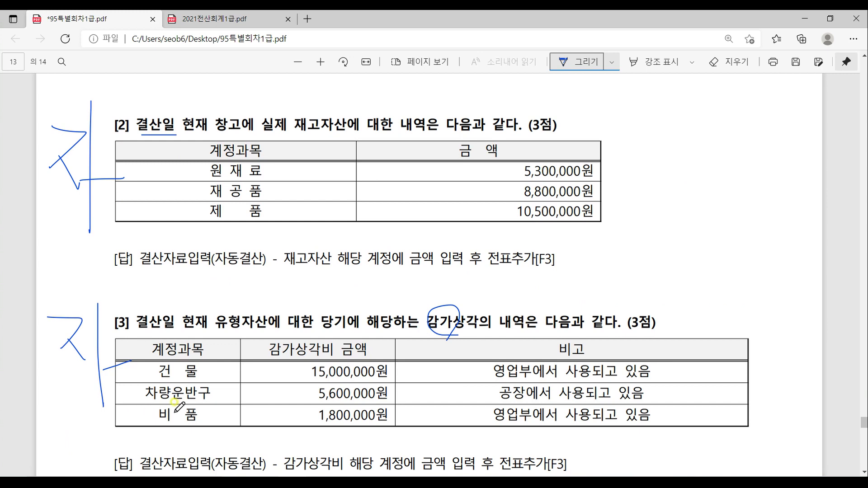
scroll(344, 403, up, 4)
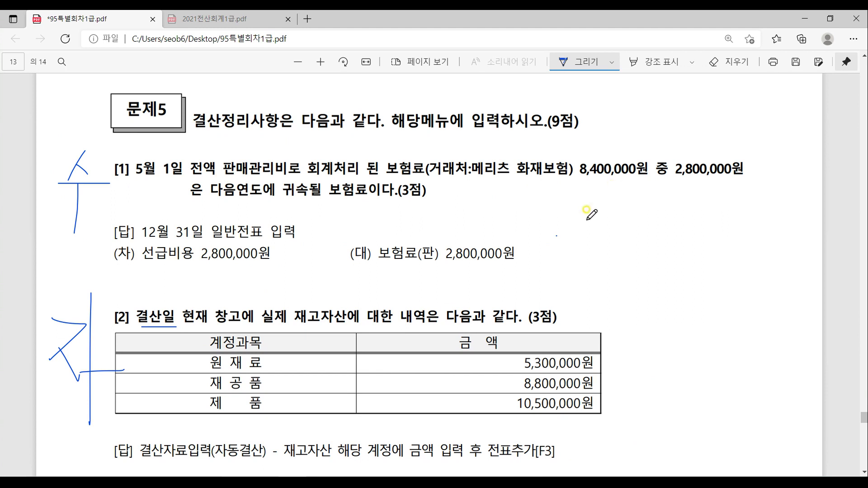
Switch to KcLep and open 일반전표입력 for December 31.
key(alt+Tab)
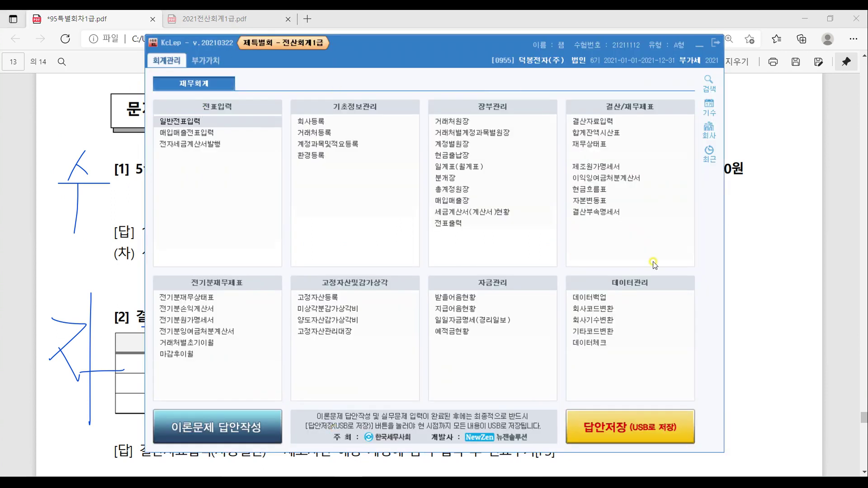
click(198, 123)
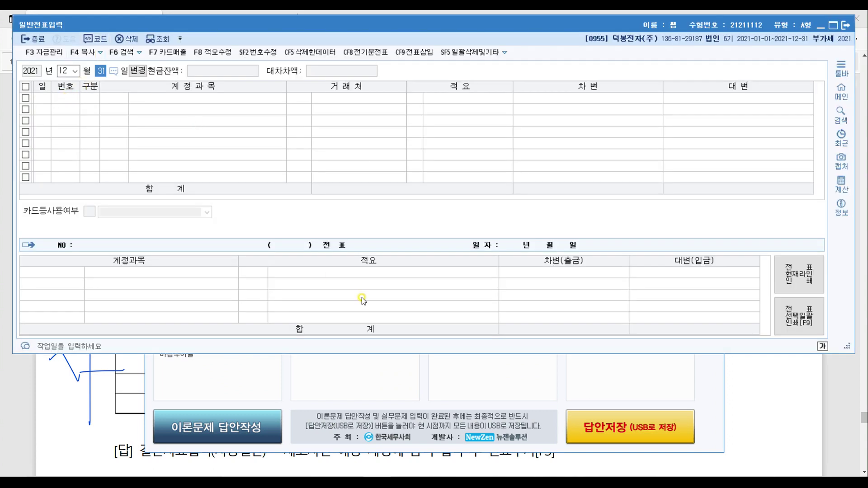
Return to the exam PDF, underline 판매관리비로 in question [1] and handwrite 비용 above it.
click(835, 426)
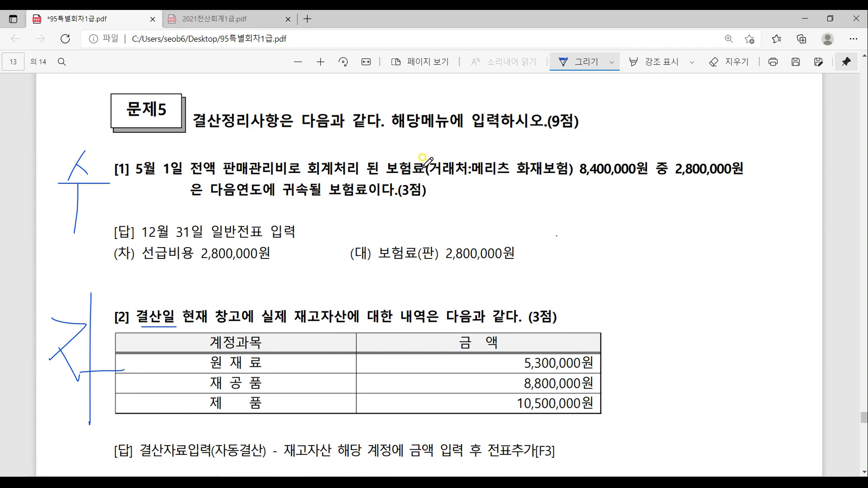
drag(229, 179, 296, 178)
mouse_move(286, 144)
mouse_down()
mouse_move(303, 156)
mouse_move(316, 136)
mouse_move(333, 153)
mouse_up()
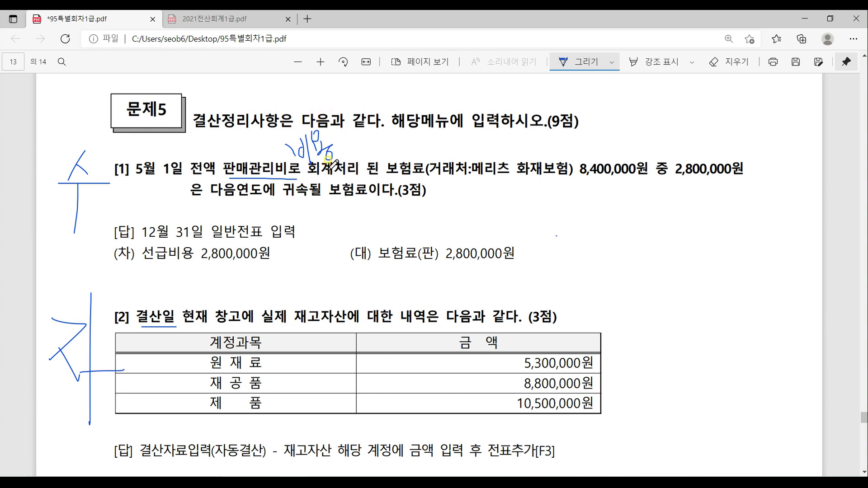
Handwrite 자산 = 선급비용 in the blank space beside the 문제5 heading.
mouse_move(584, 103)
mouse_down()
mouse_move(602, 119)
mouse_move(619, 118)
mouse_move(652, 100)
mouse_move(649, 120)
mouse_move(685, 101)
mouse_up()
click(624, 108)
drag(674, 115, 689, 112)
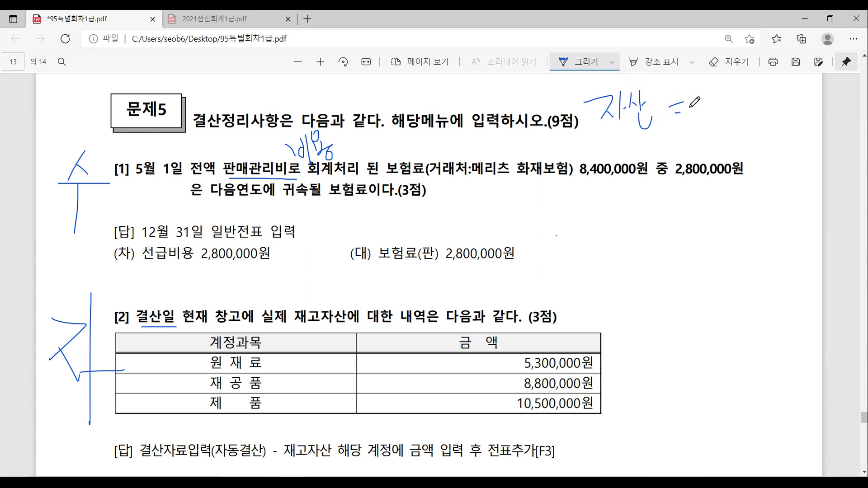
drag(723, 87, 712, 122)
drag(718, 105, 738, 112)
mouse_move(729, 102)
mouse_down()
mouse_move(745, 117)
mouse_move(756, 103)
mouse_move(748, 119)
mouse_up()
drag(754, 106, 753, 113)
drag(747, 119, 765, 118)
mouse_move(774, 92)
mouse_down()
mouse_move(775, 117)
mouse_move(774, 104)
mouse_up()
drag(765, 116, 775, 116)
mouse_move(790, 87)
mouse_down()
mouse_move(790, 119)
mouse_move(802, 97)
mouse_move(801, 107)
mouse_up()
mouse_move(793, 111)
mouse_down()
mouse_move(811, 103)
mouse_move(798, 115)
mouse_up()
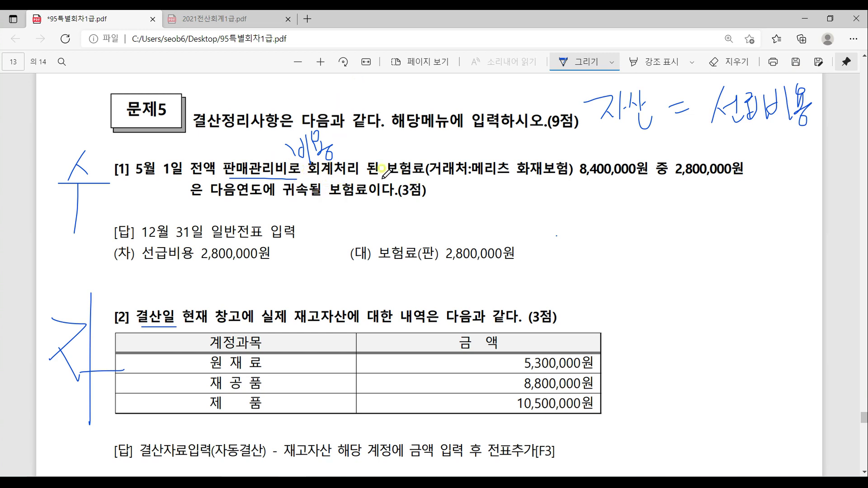
In question [1], box and underline 보험료, and underline 8,400,000원 and 다음연도에 귀속될 보험료.
mouse_move(383, 180)
mouse_down()
mouse_move(389, 142)
mouse_move(428, 184)
mouse_up()
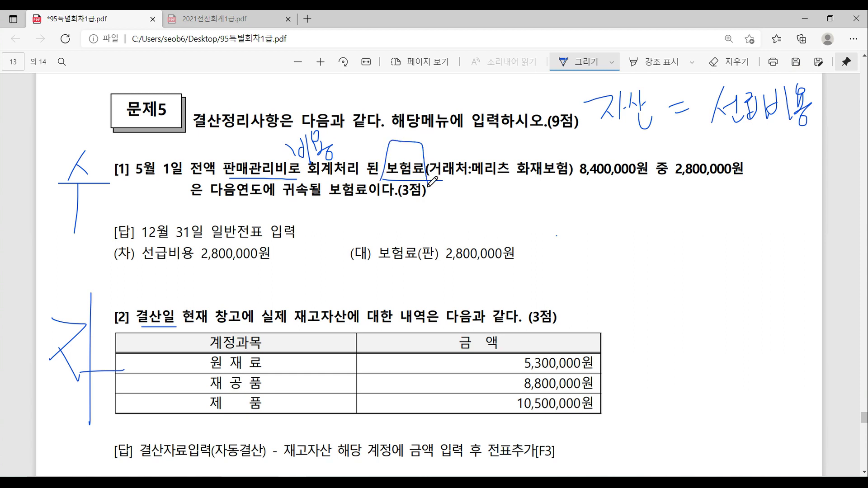
drag(572, 179, 646, 182)
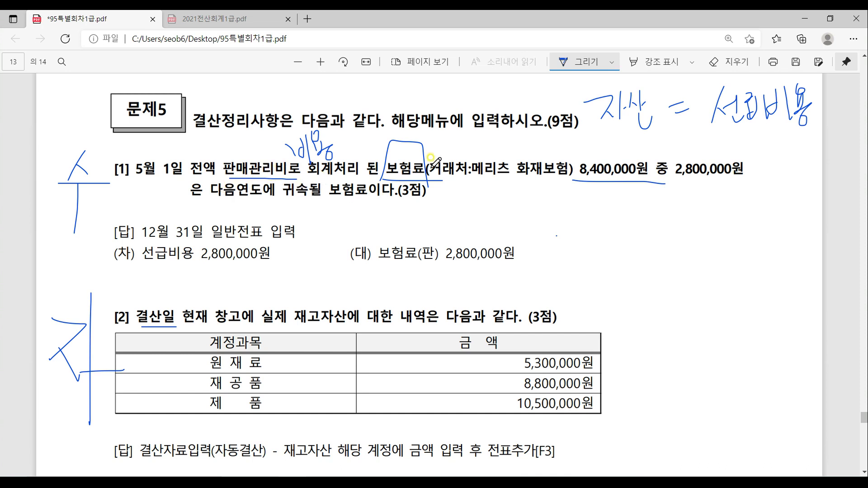
drag(216, 196, 383, 199)
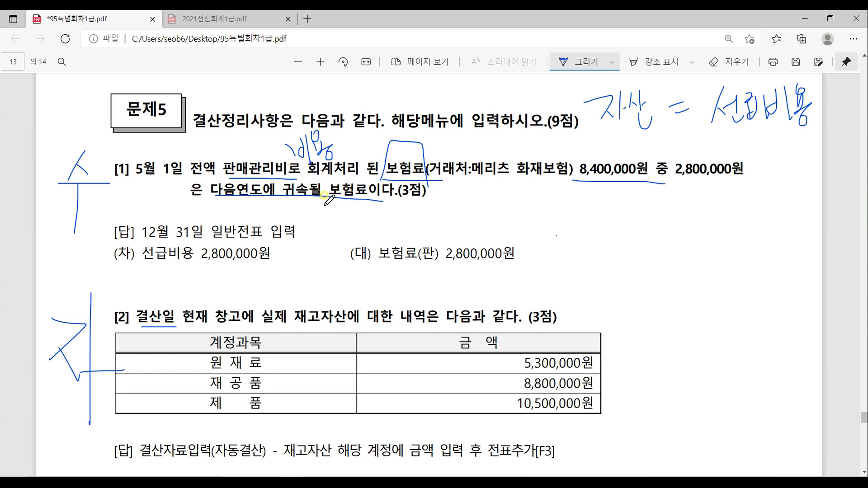
Handwrite 차기 = 미경과 beneath the second line of question [1].
drag(322, 207, 356, 222)
mouse_move(365, 205)
mouse_down()
mouse_move(365, 226)
mouse_move(392, 212)
mouse_move(413, 218)
mouse_up()
mouse_move(416, 206)
mouse_down()
mouse_move(415, 226)
mouse_move(426, 213)
mouse_move(430, 223)
mouse_move(430, 213)
mouse_move(454, 224)
mouse_up()
drag(454, 216, 458, 215)
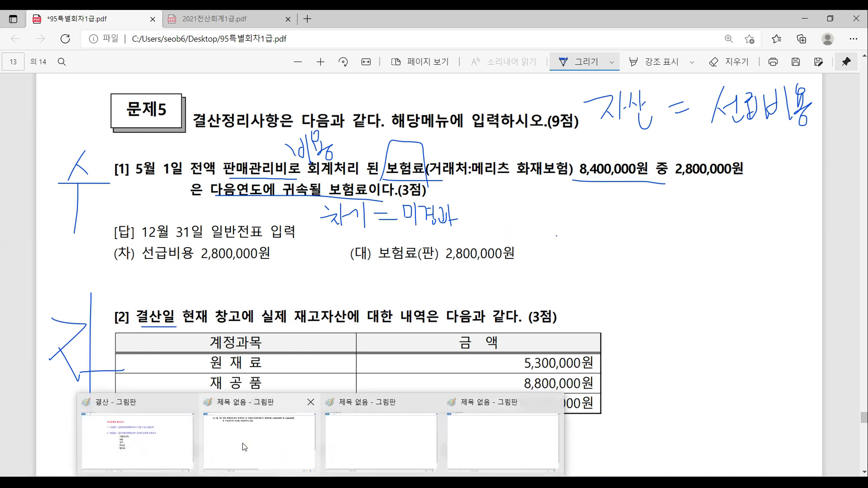
Switch to the Paint window holding question [1] and bring back the entry 5/1: 보험료 8,400,000 / 현금 8,400,000.
click(275, 435)
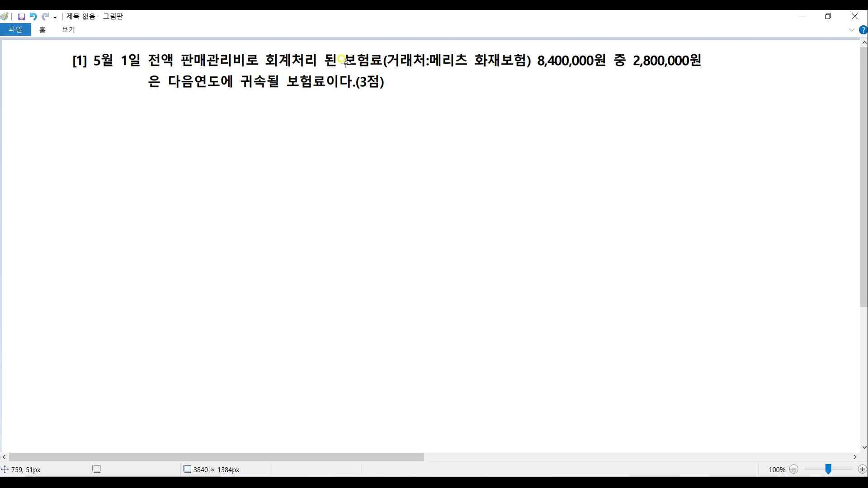
click(561, 76)
key(ctrl+z)
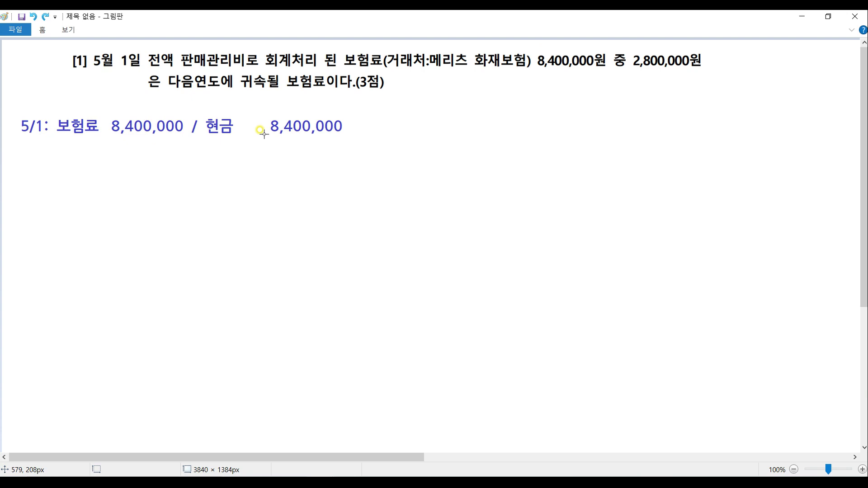
click(227, 118)
click(226, 117)
click(92, 138)
Switch to KcLep and look up the May 1 vouchers in 일반전표입력.
key(alt+Tab)
click(63, 71)
text(0501)
key(Return)
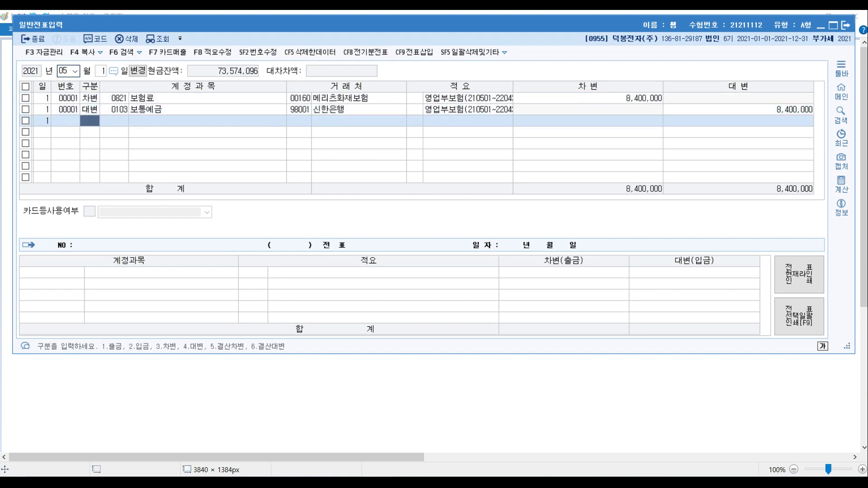
Select the 보험료 line and examine the accounts and amounts of its voucher in the detail below.
click(128, 102)
click(108, 274)
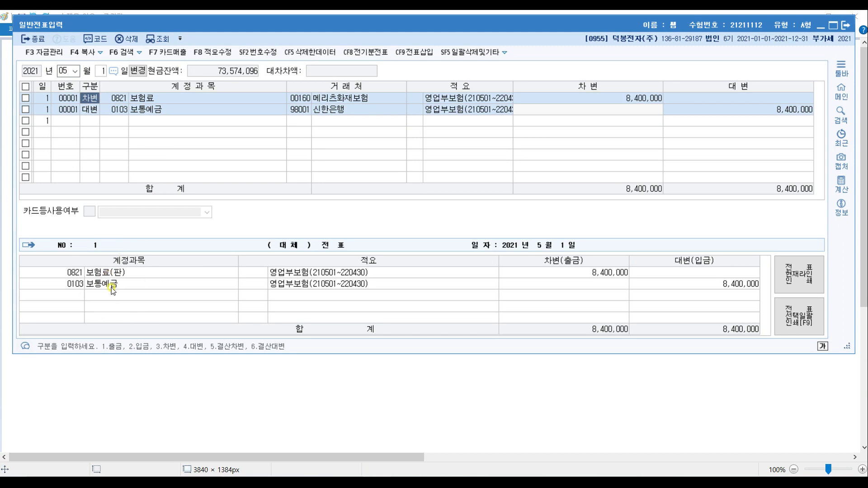
click(746, 292)
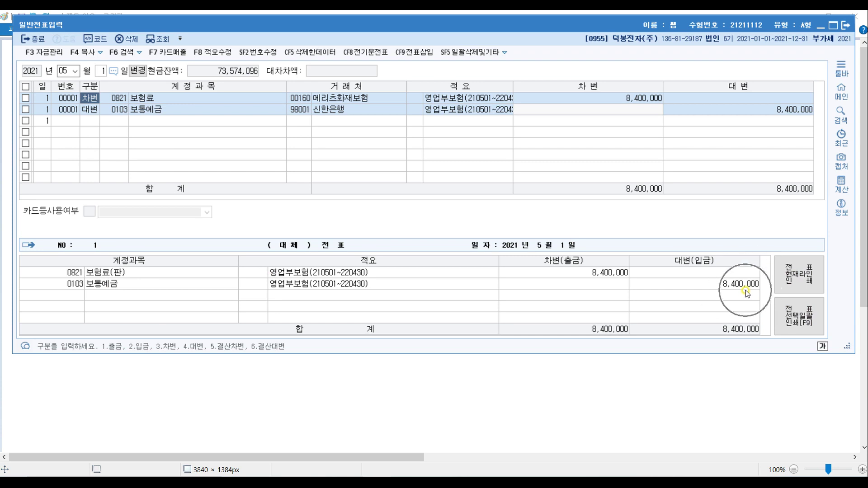
click(746, 292)
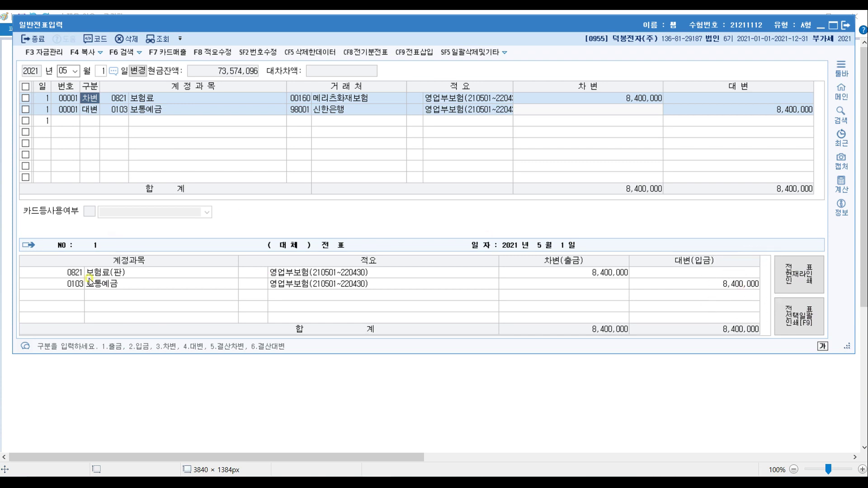
click(594, 279)
Return to the Paint window for question [1] and bring back the calculation 8,400,000 - 2,800,000 = 5,600,000 (당기분).
mouse_move(297, 470)
click(308, 402)
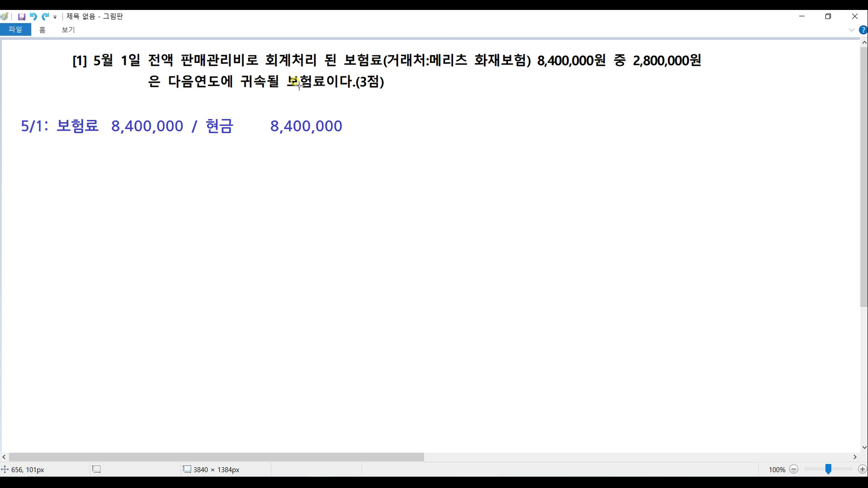
key(ctrl+y)
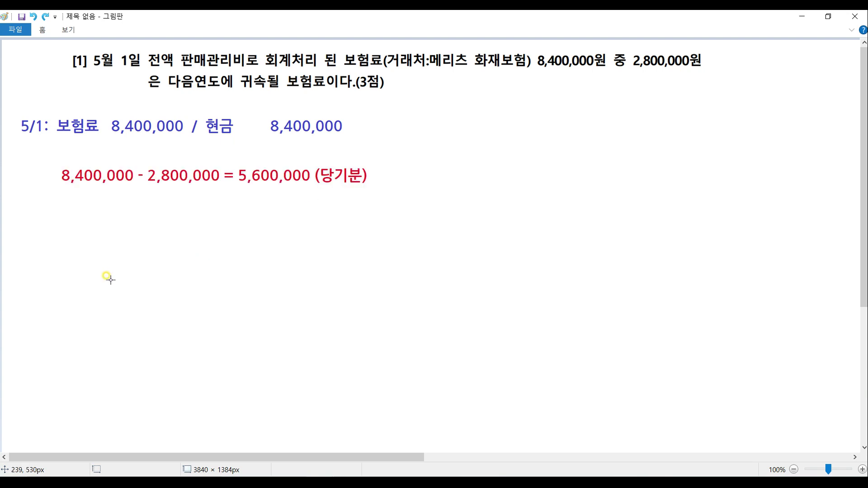